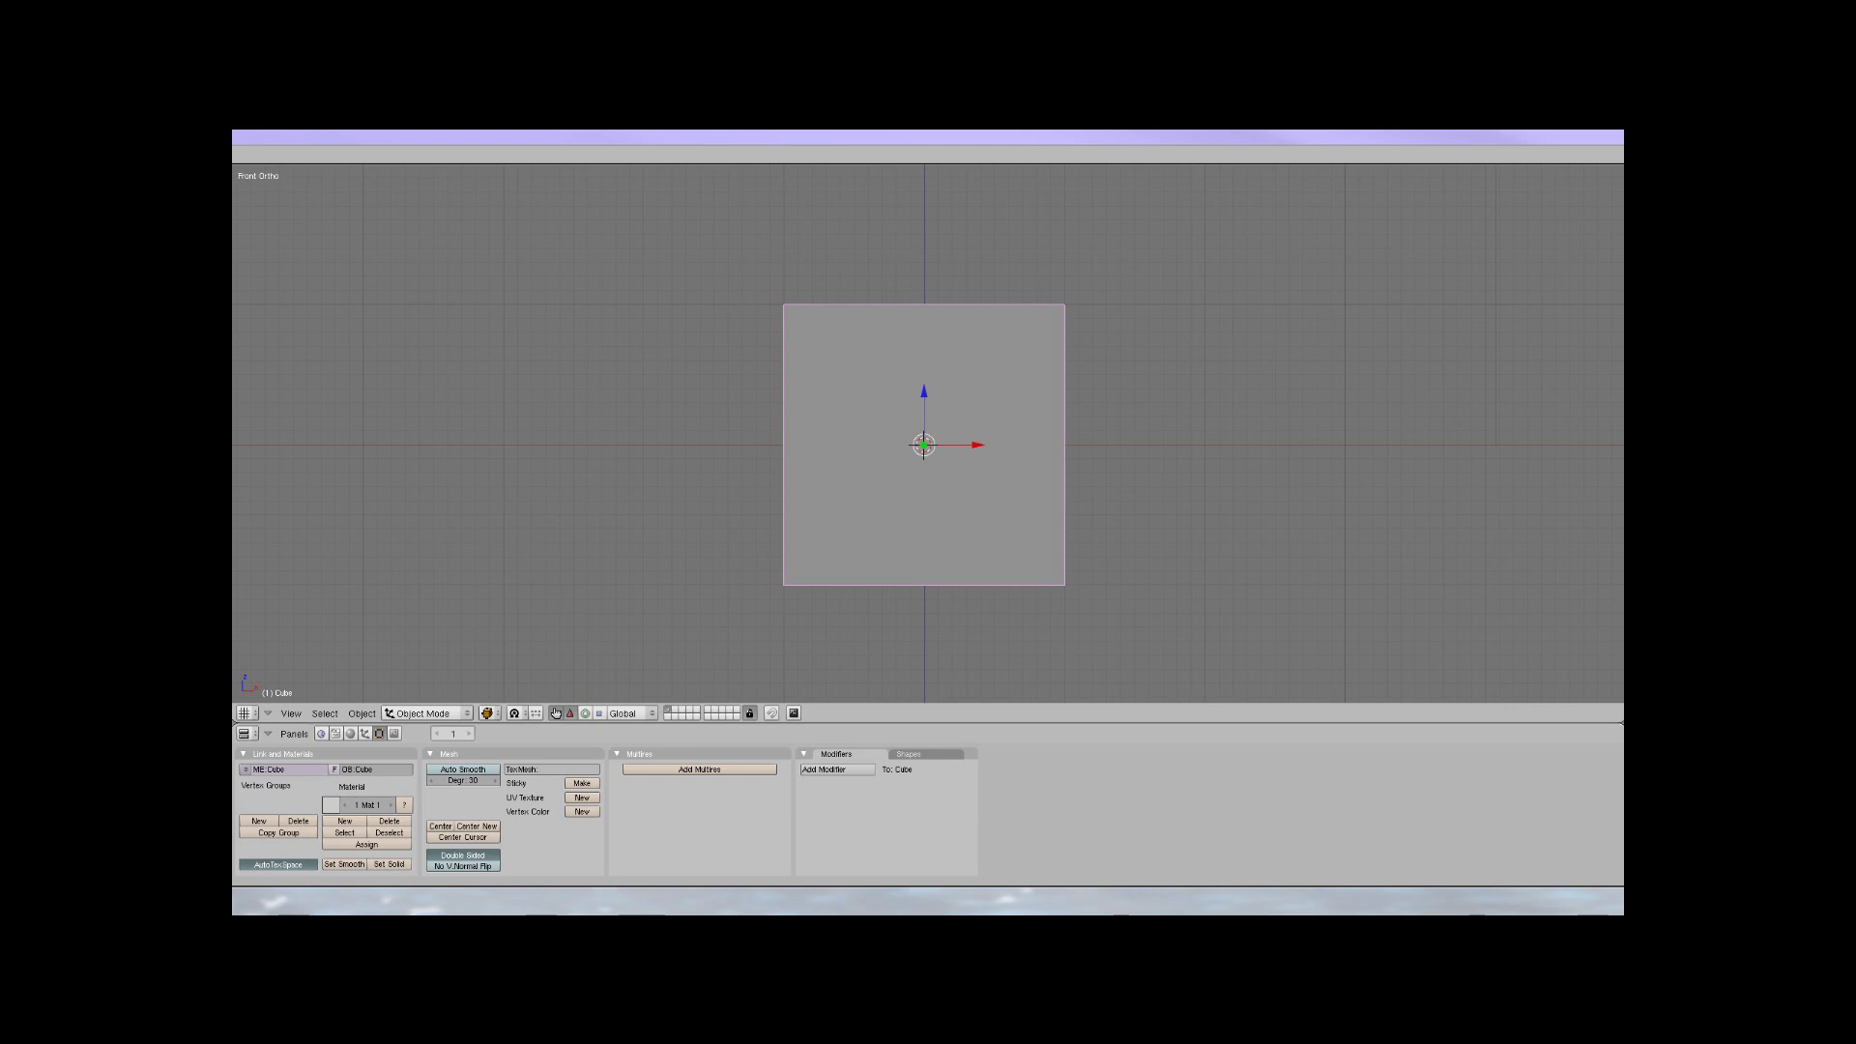
Delete the default cube and the existing camera, and add a new camera at the 3D cursor
key("x")
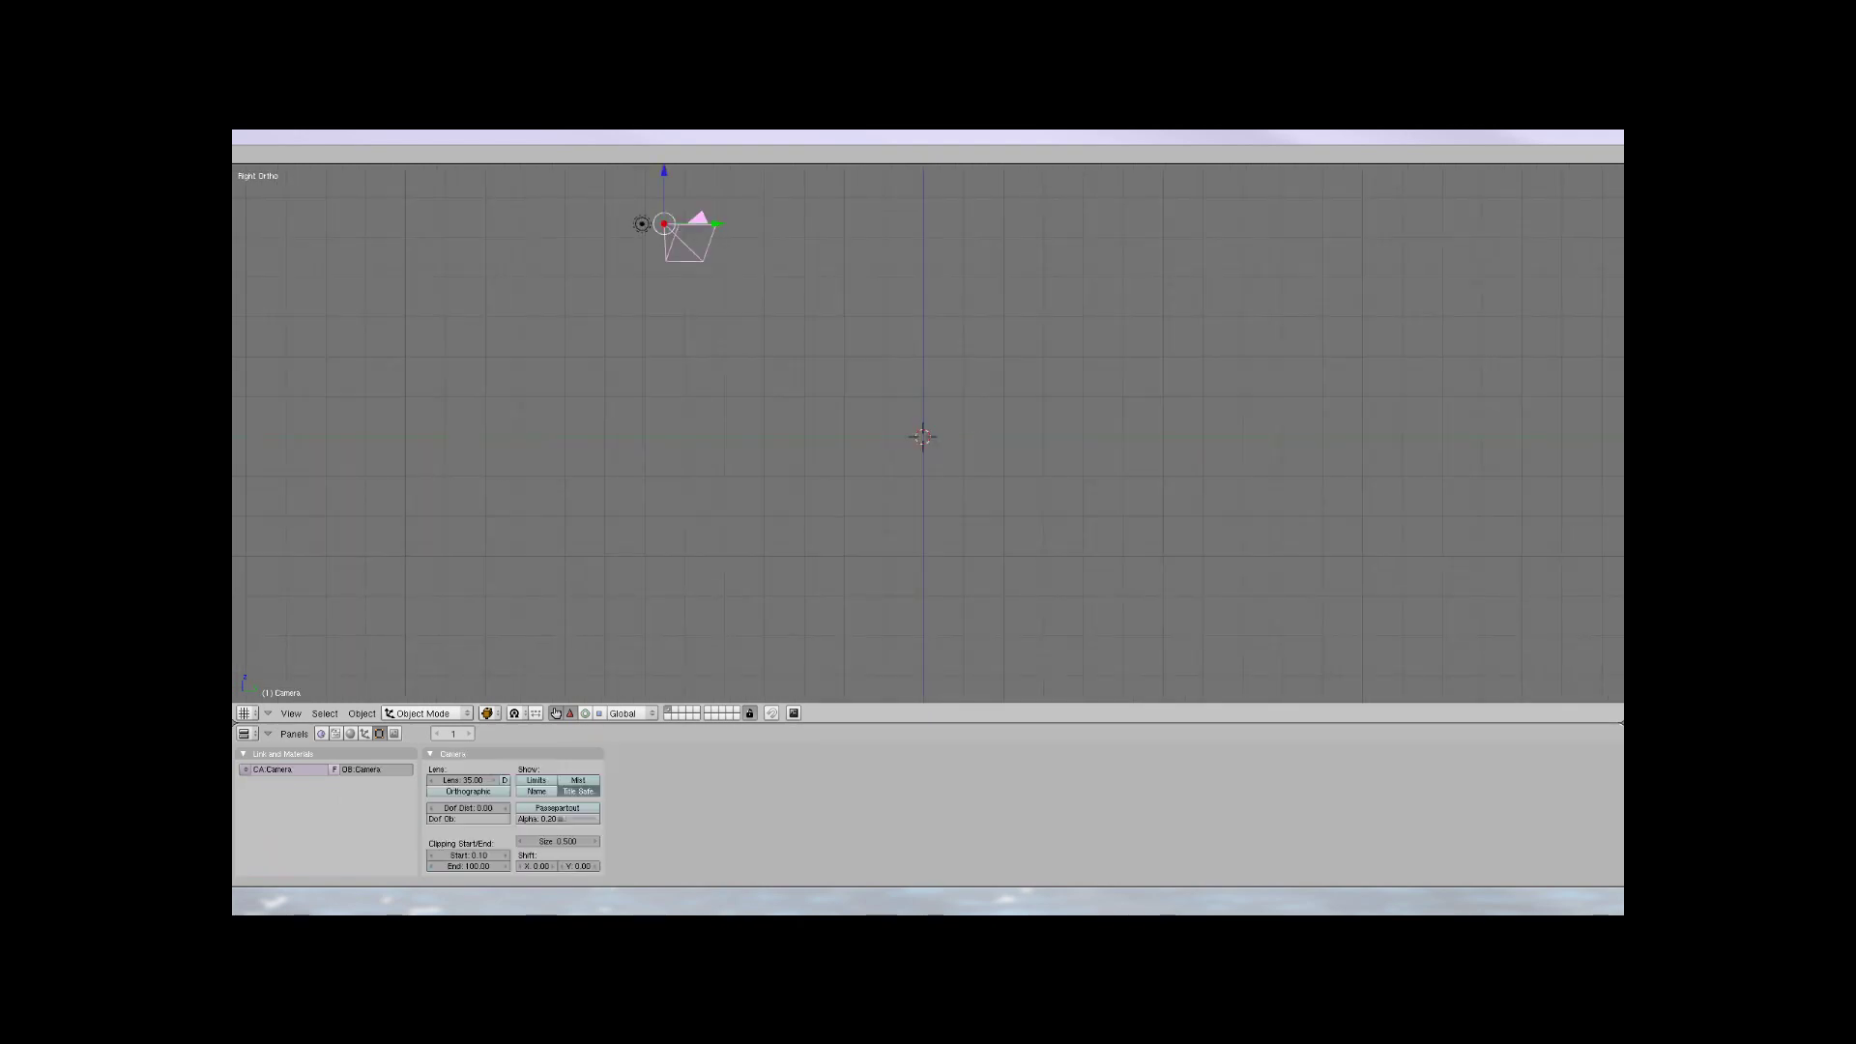
key("x")
key("Return")
key("space")
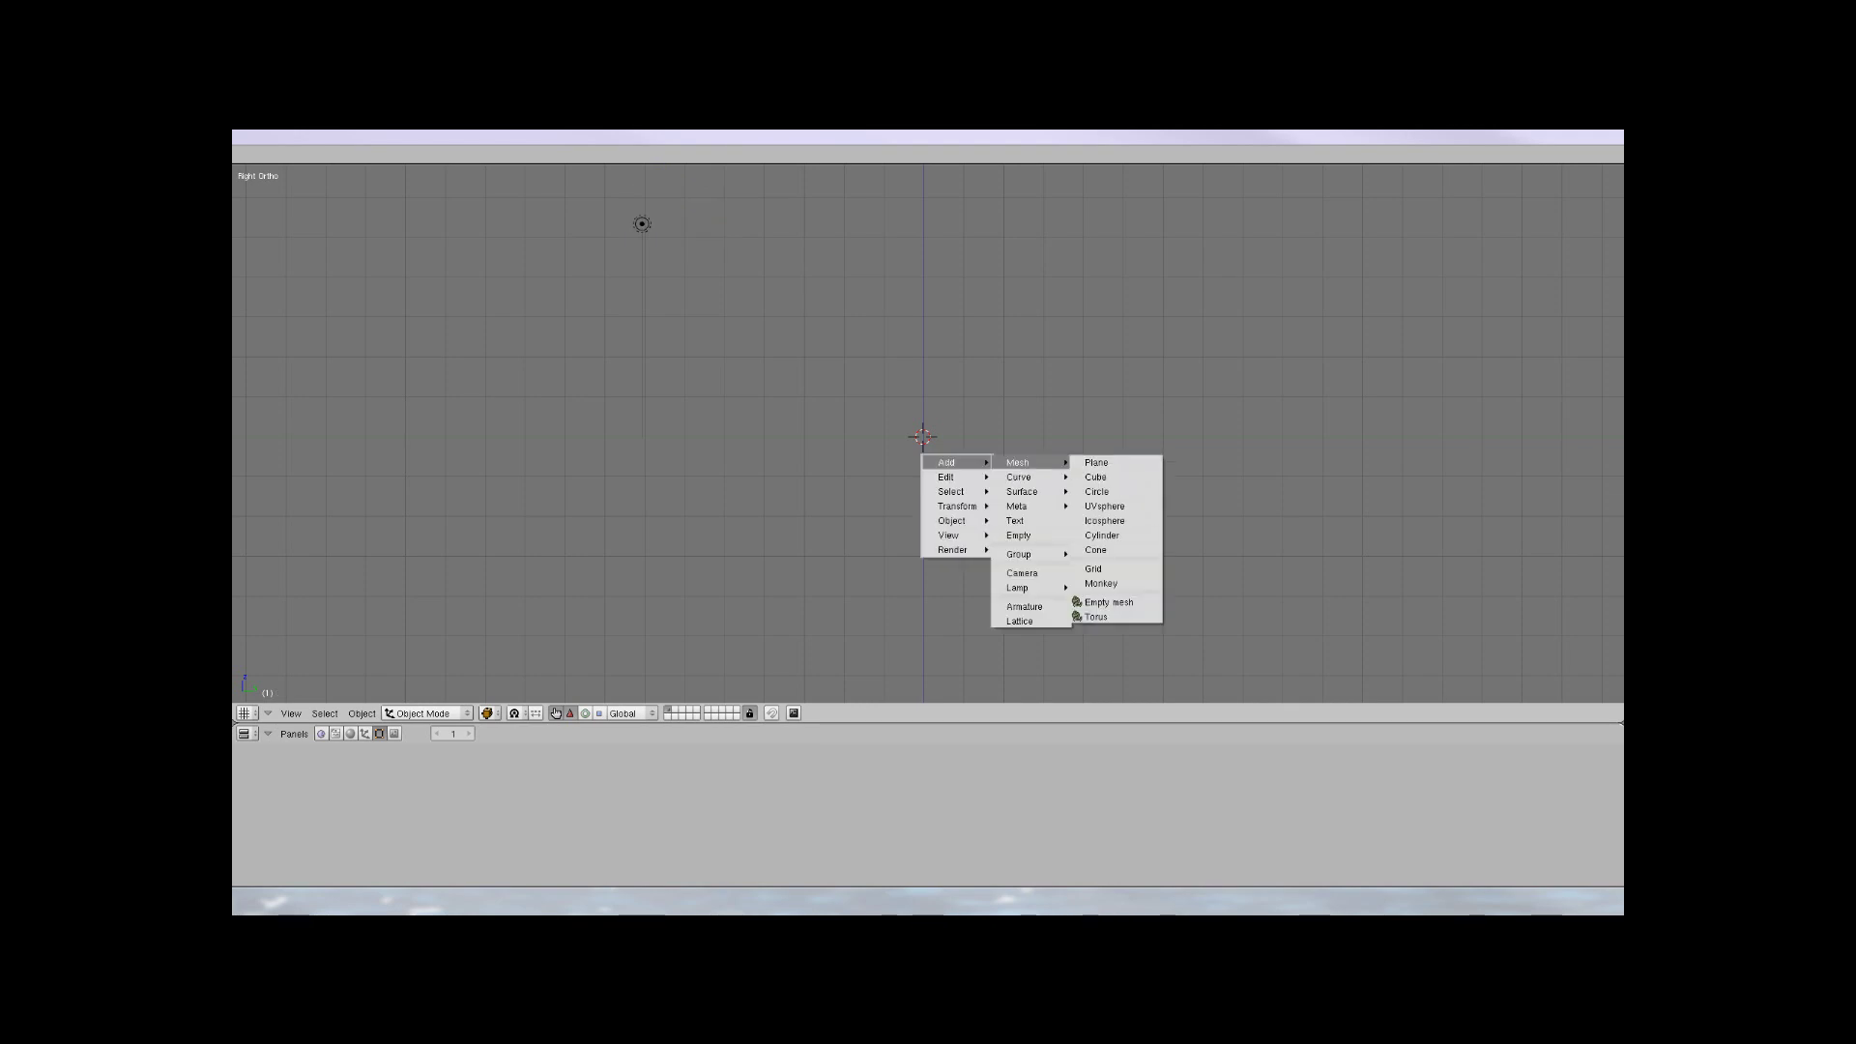
left_click(1022, 572)
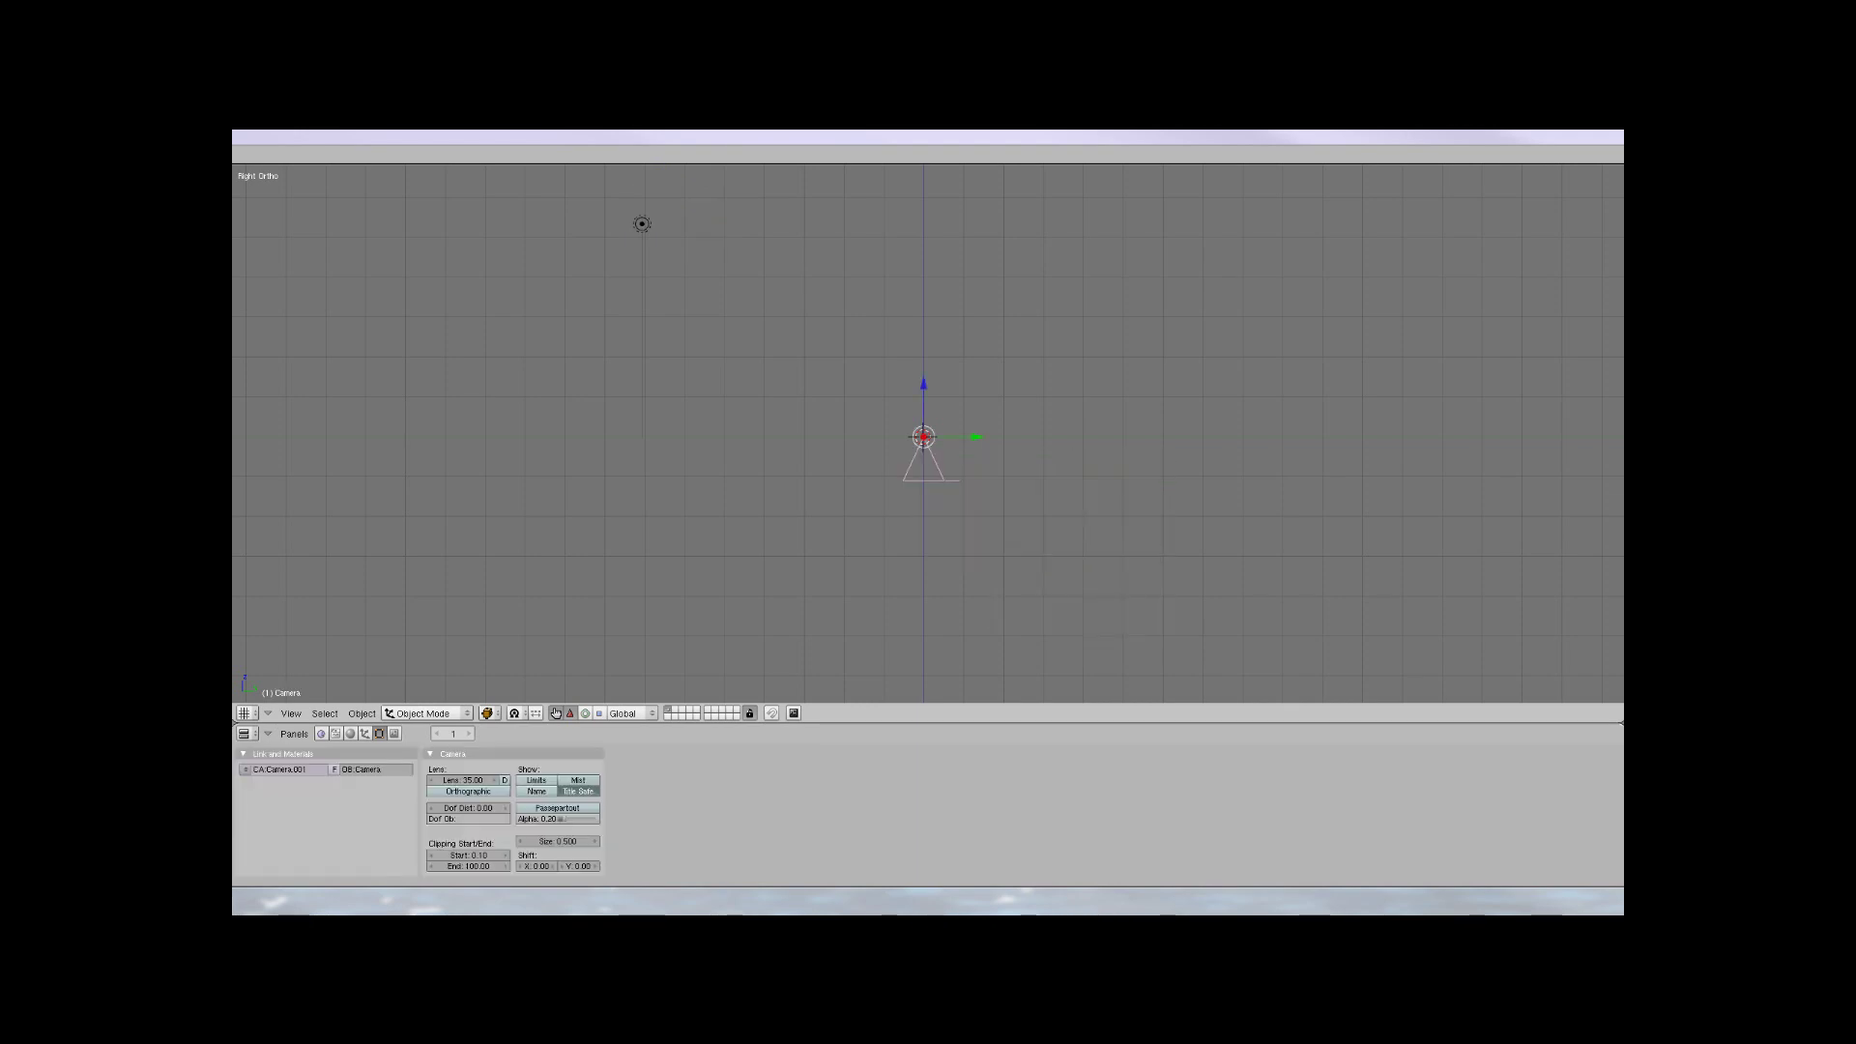
Rotate the new camera counterclockwise in the right view and move it up and away from the 3D cursor toward the lamp's side
key("r")
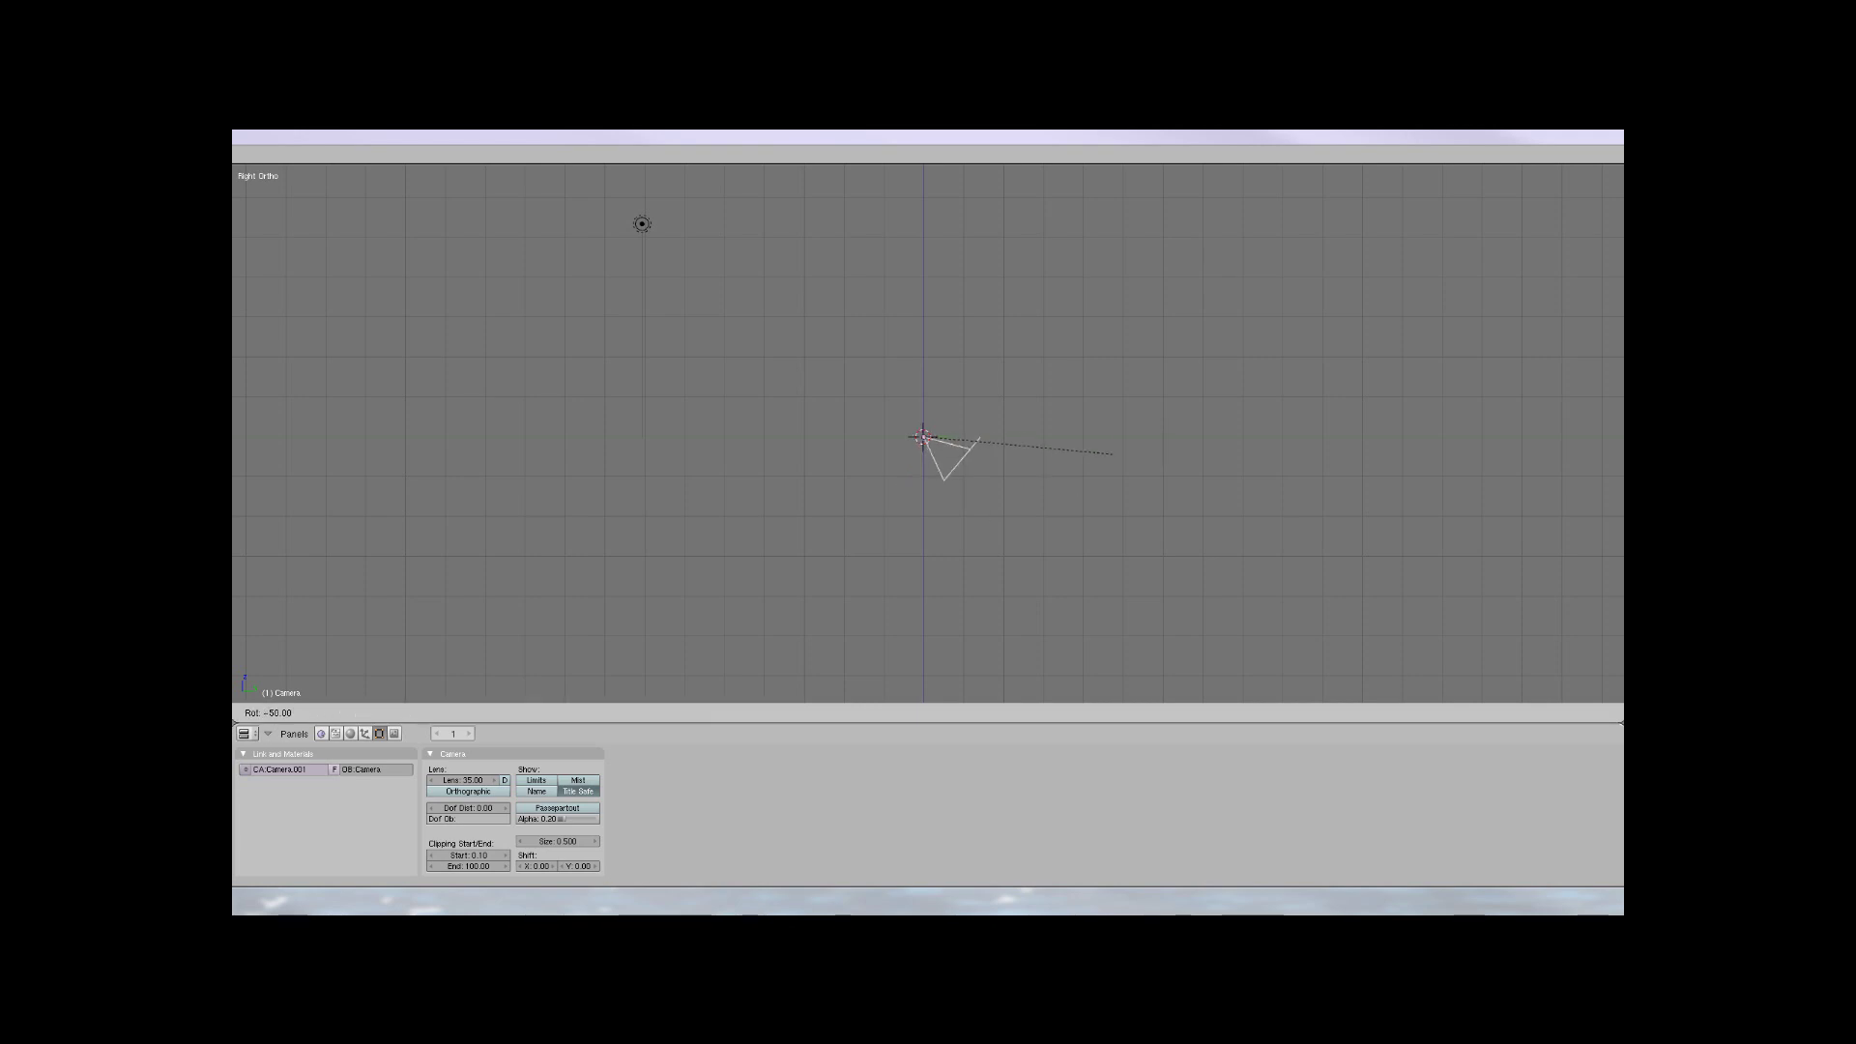
left_click(1044, 425, "ctrl")
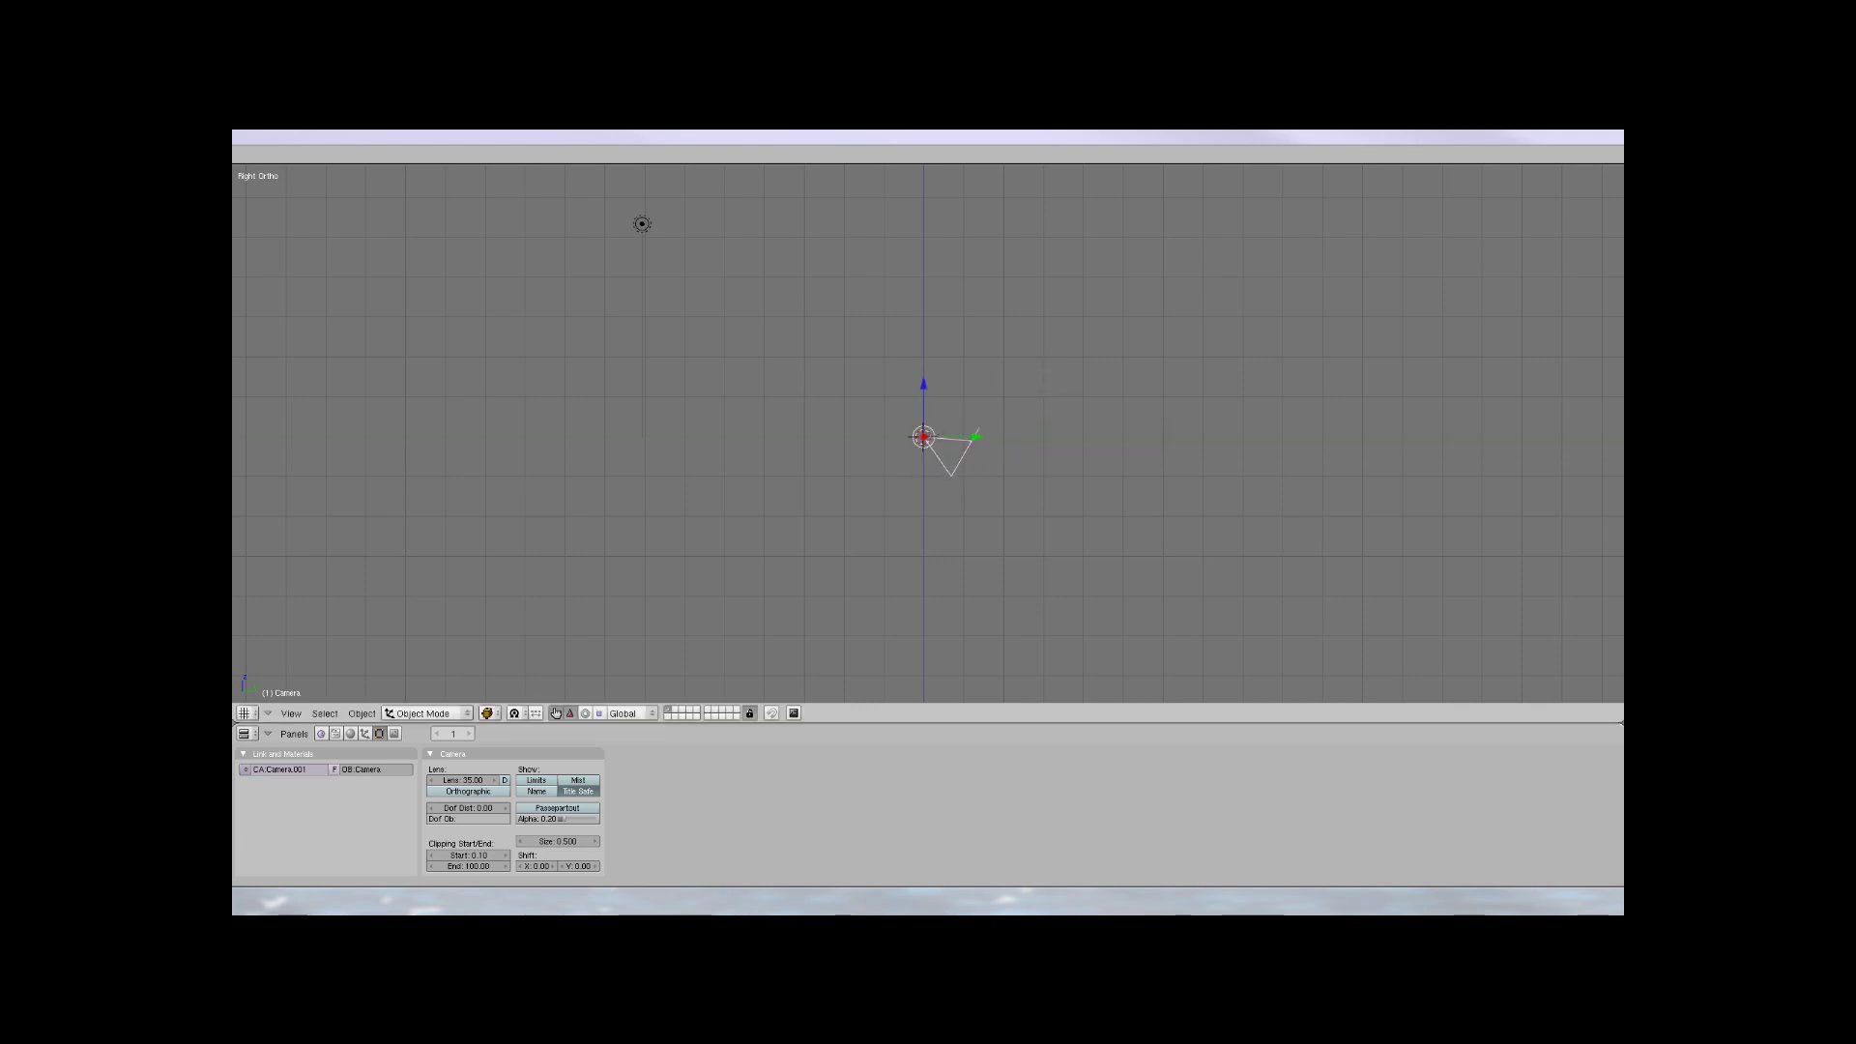
key("g")
key("Return")
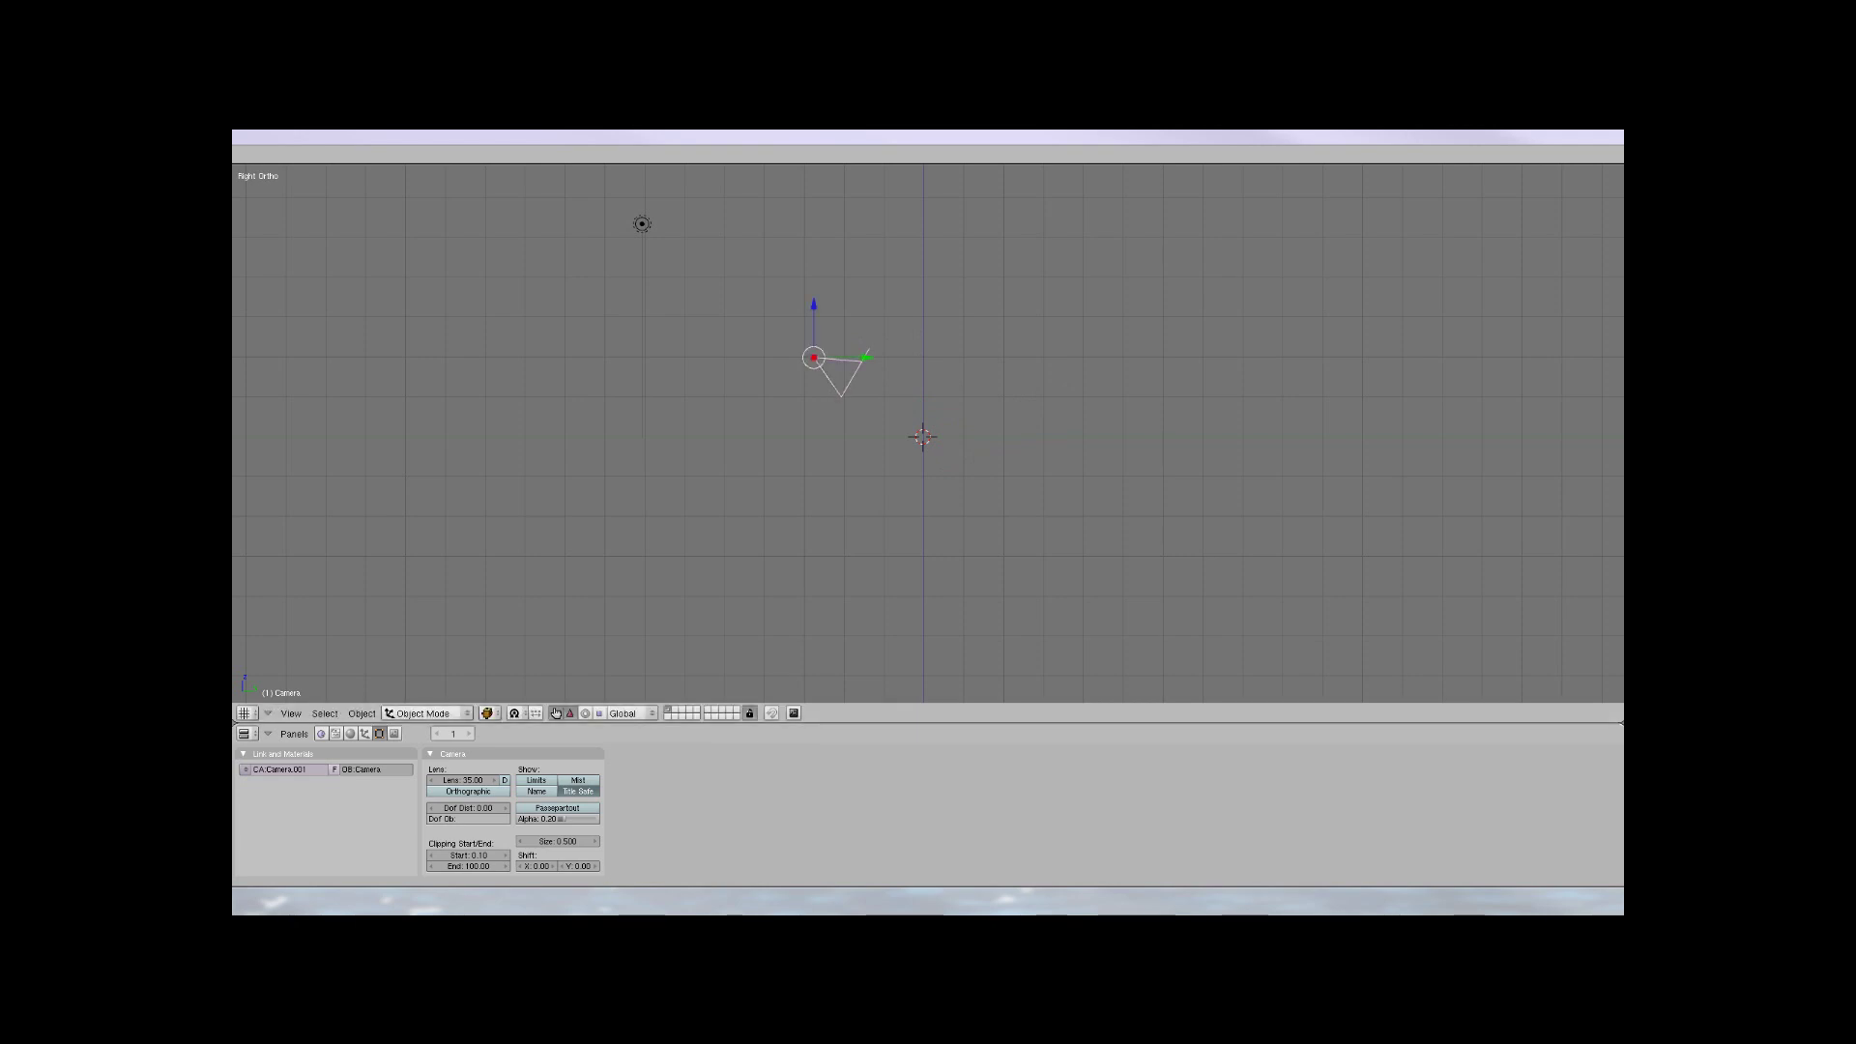
key("g")
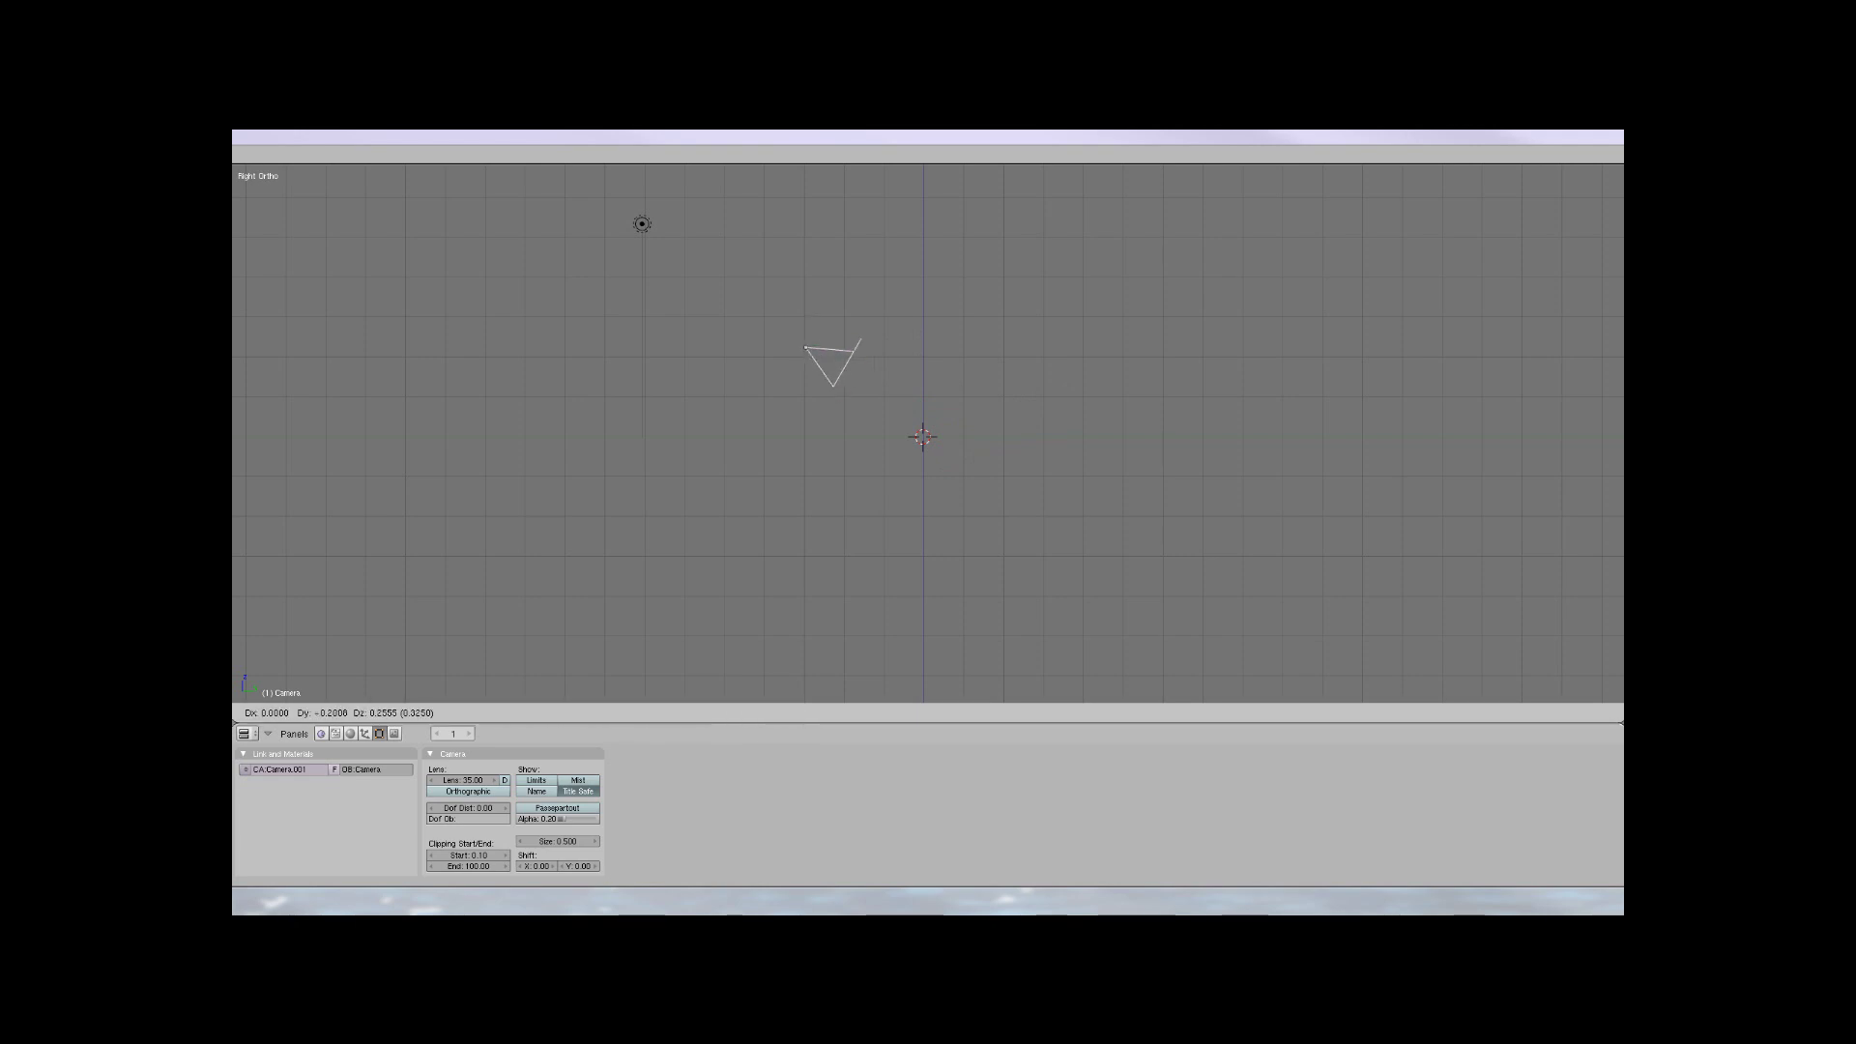
key("Return")
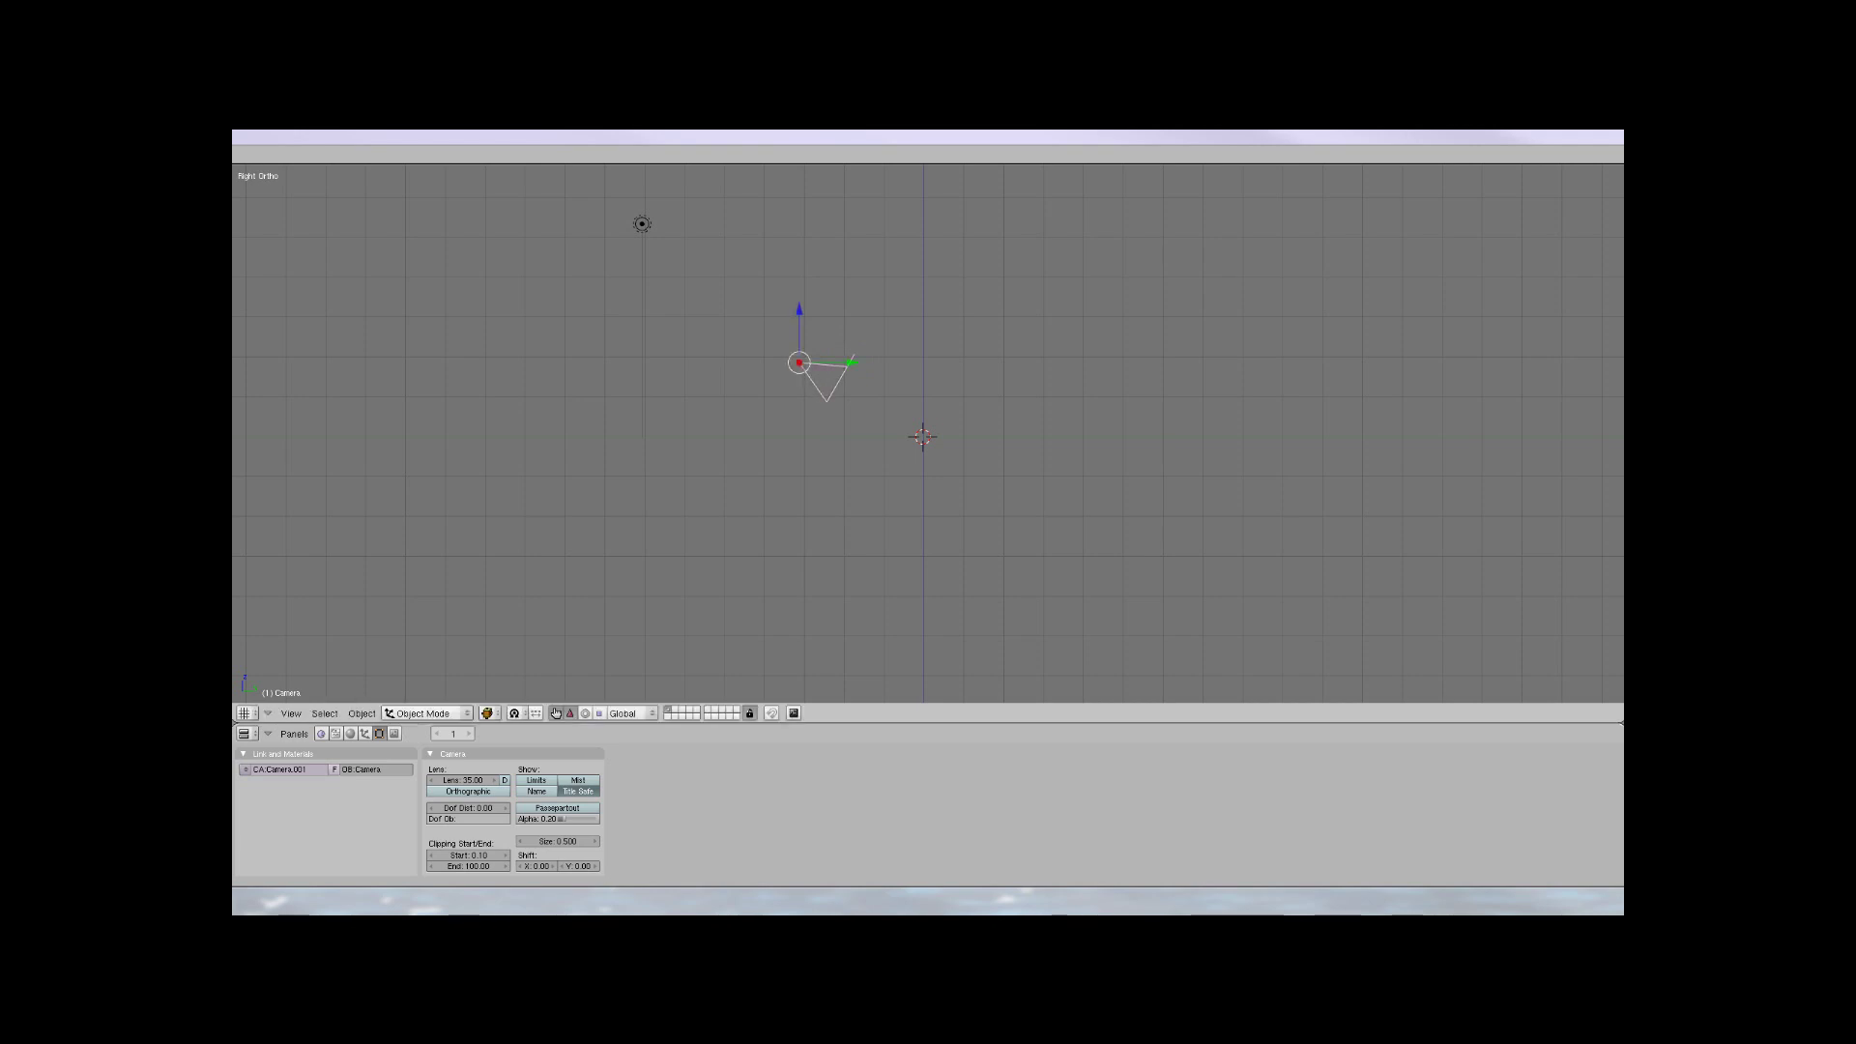
Rotate the camera about 38 degrees clockwise in the right view and adjust its position so it aims down at the origin
key("r")
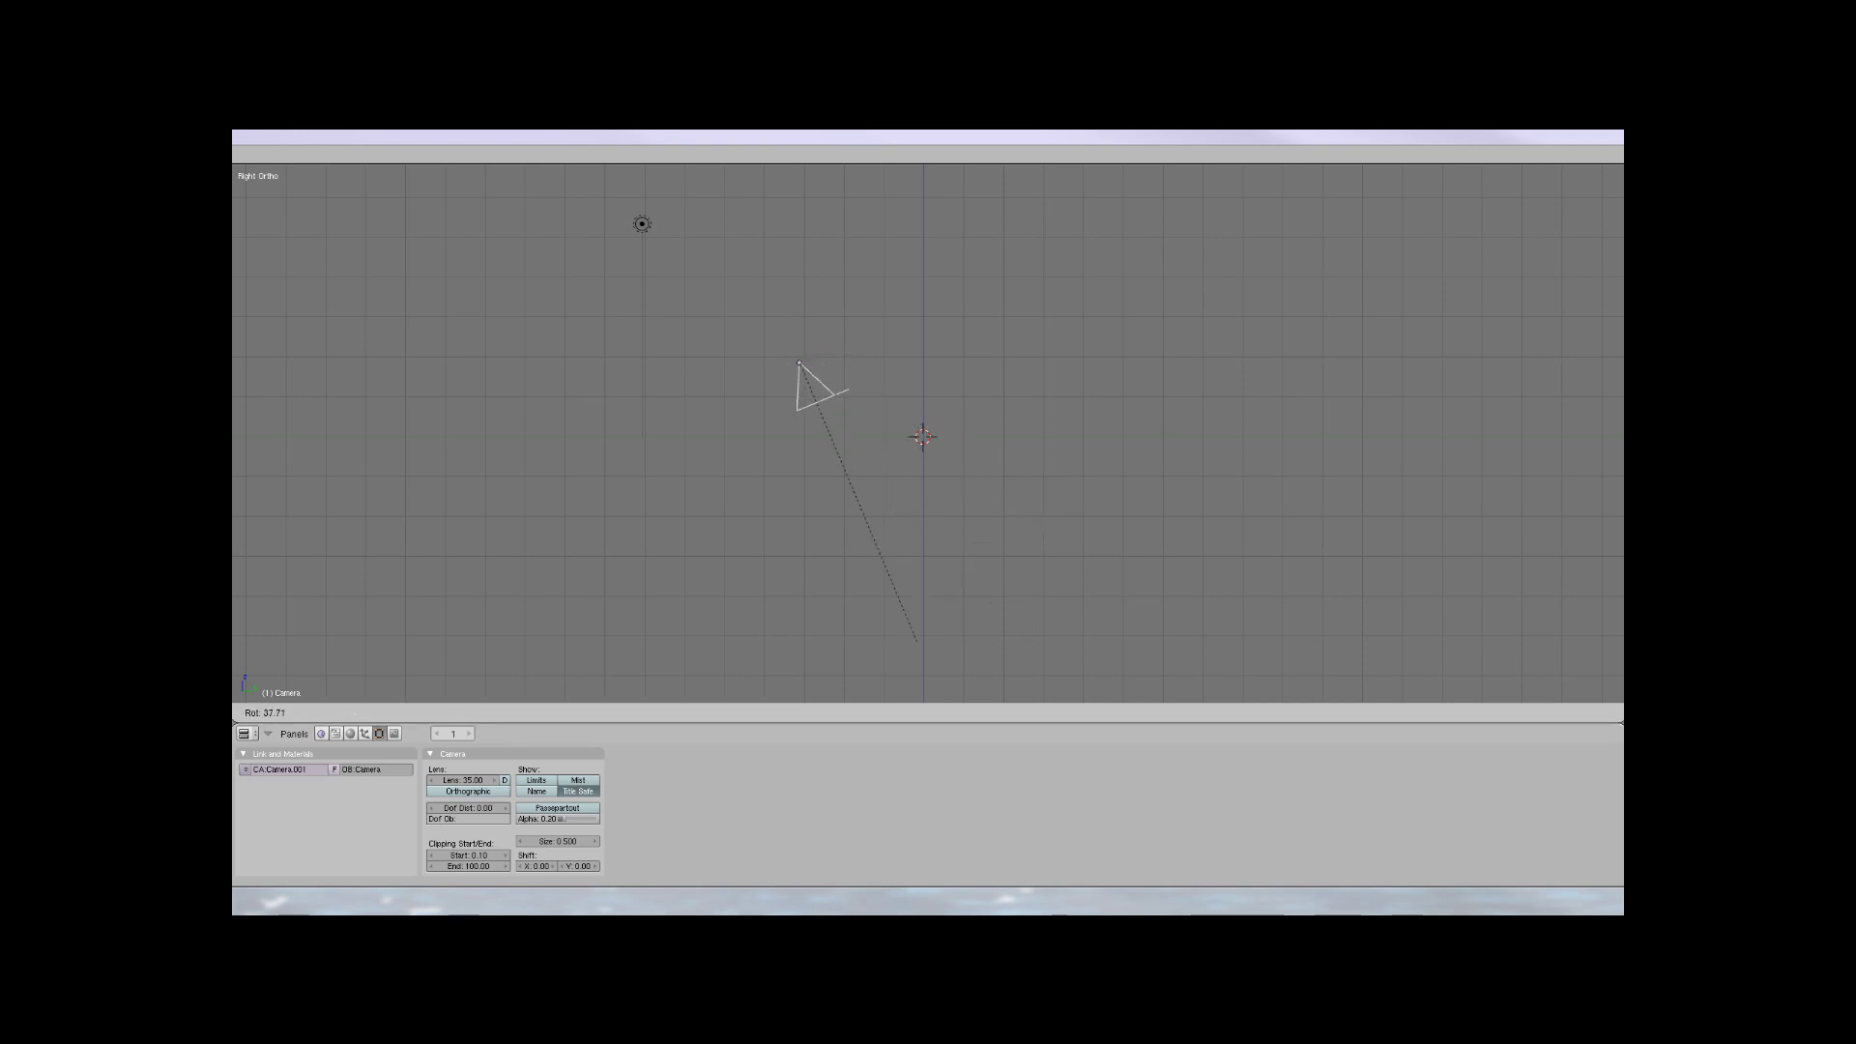
key("Return")
key("g")
key("Return")
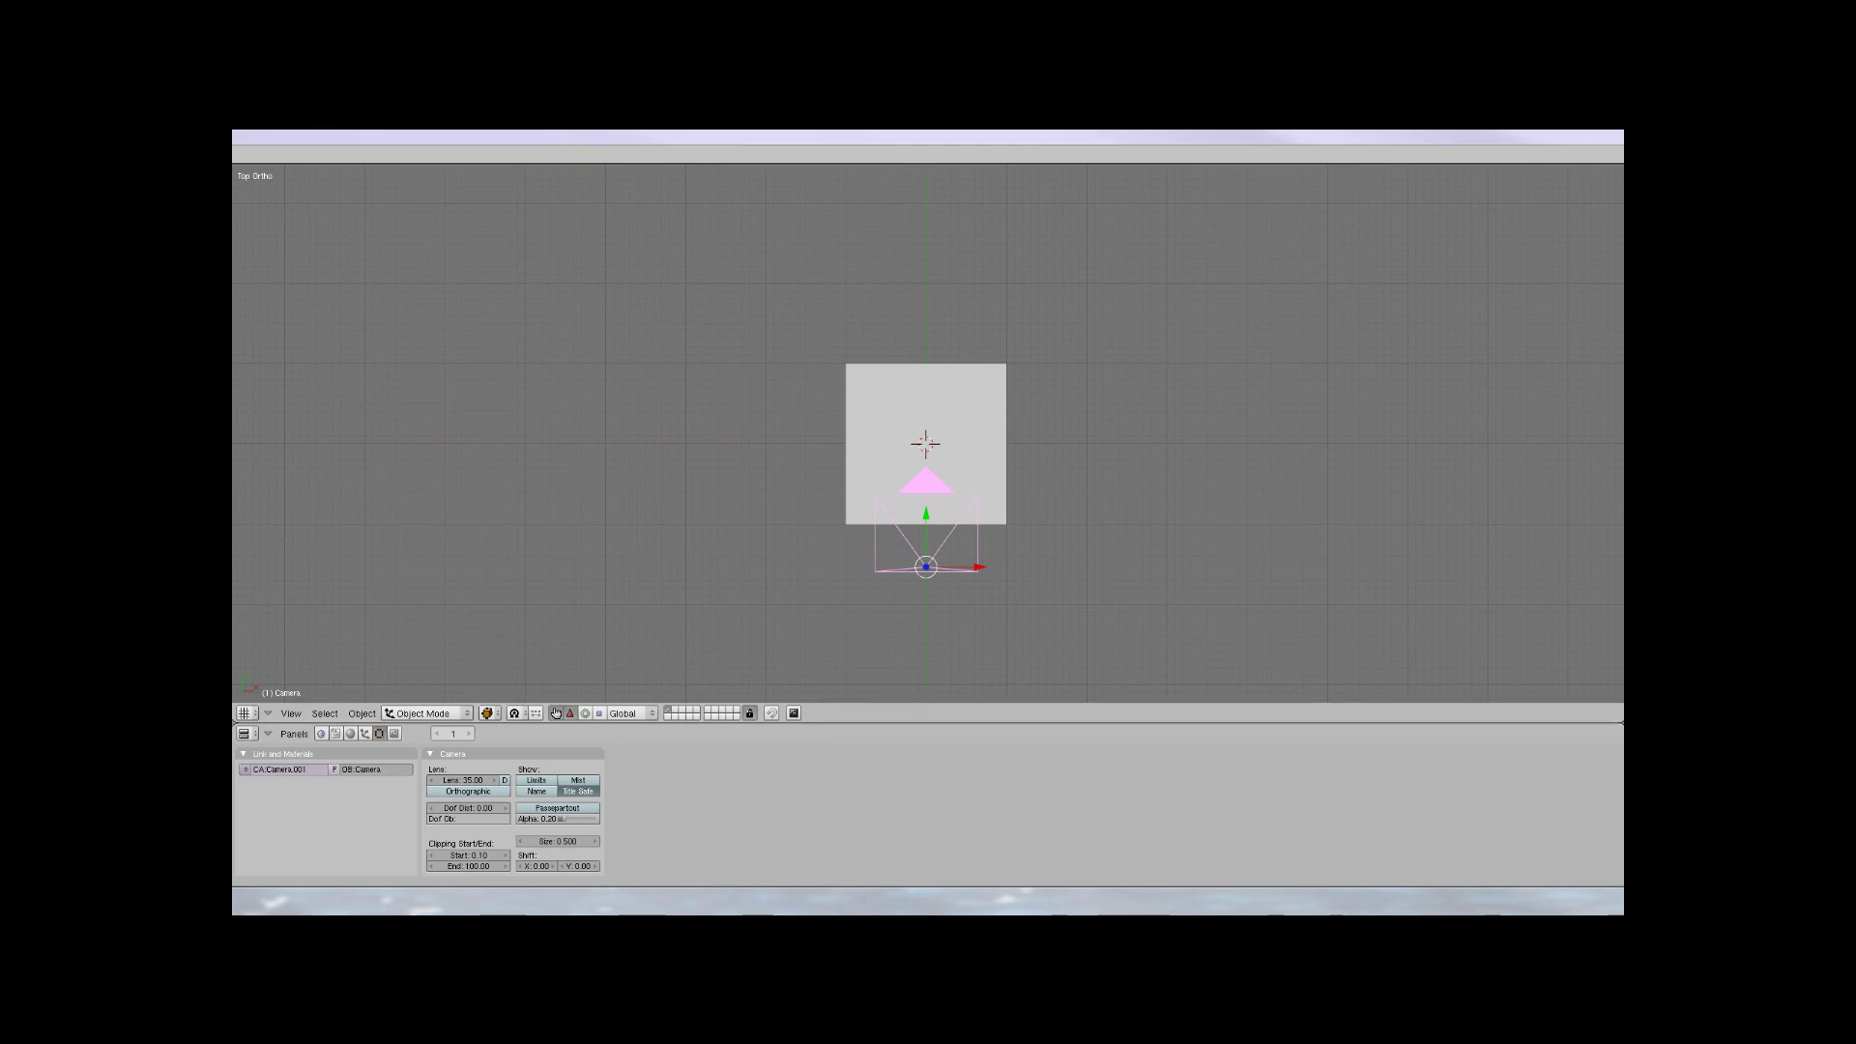
Delete the plane at the origin and add a Monkey mesh in its place
right_click(926, 444)
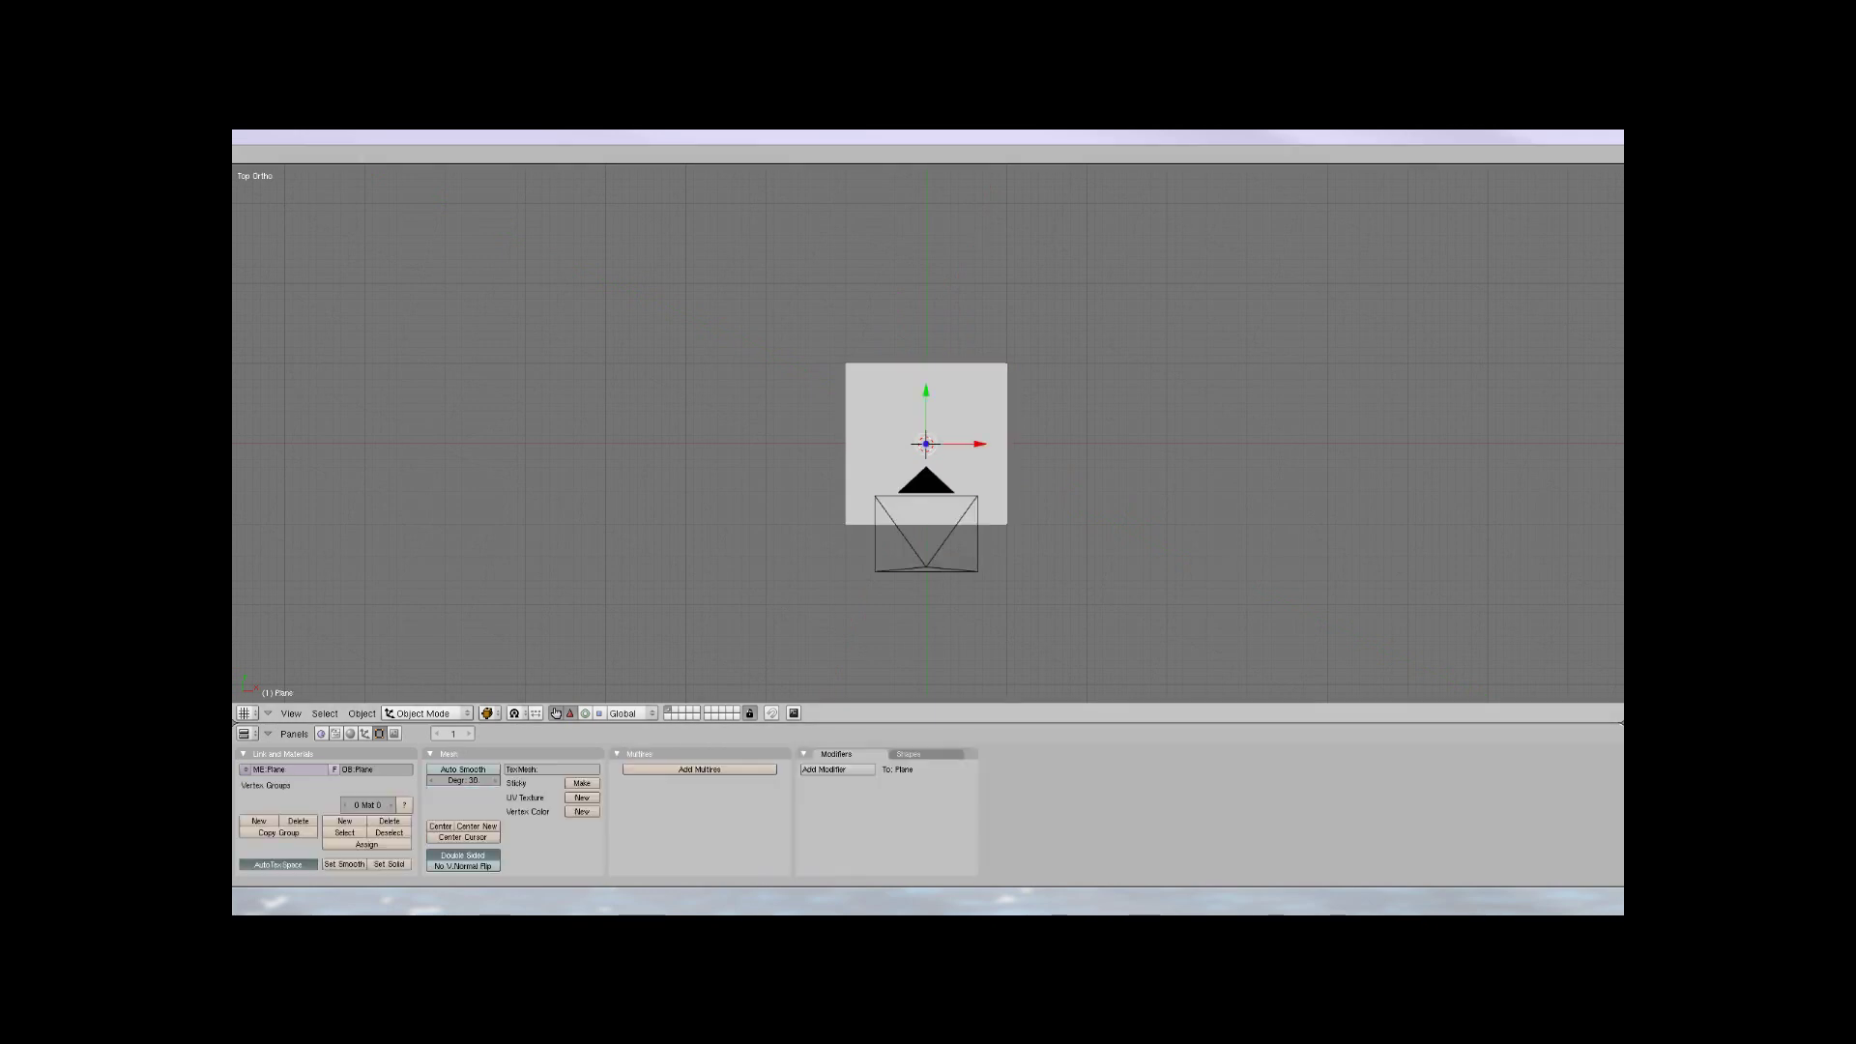
scroll(928, 433, "up", 3)
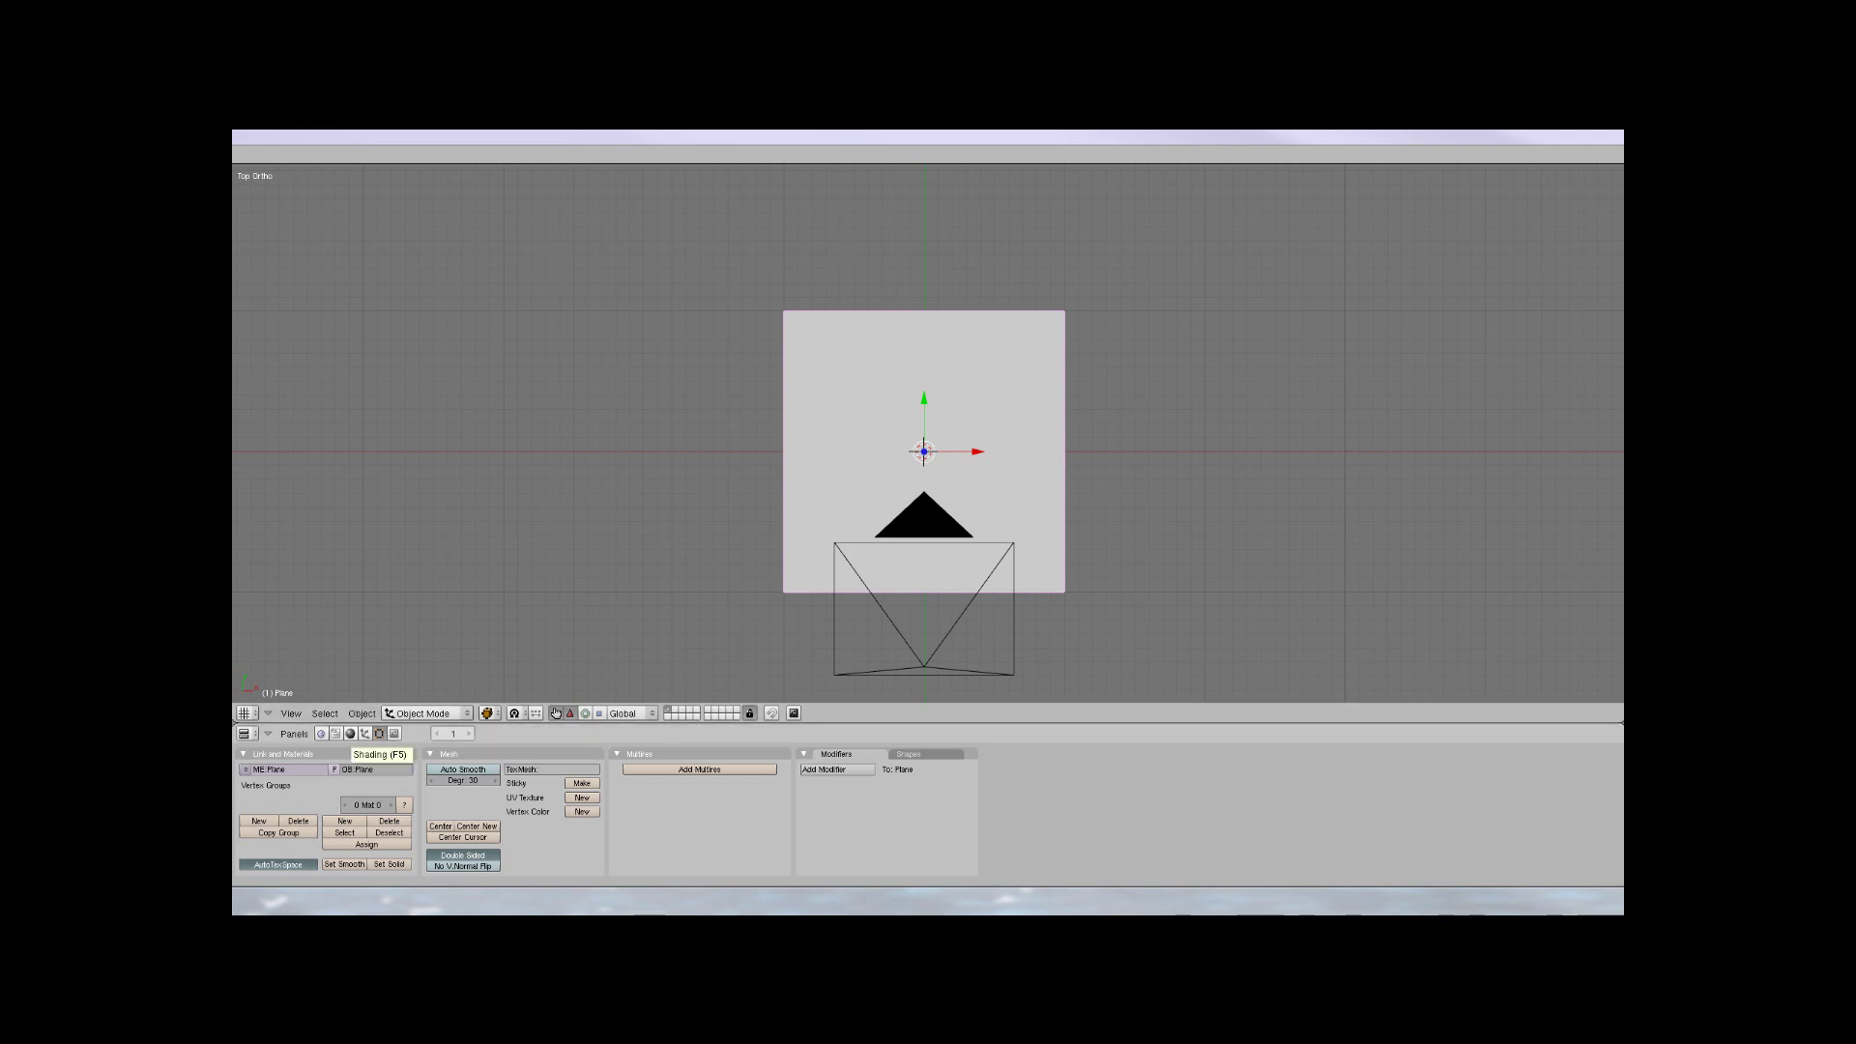
left_click(350, 734)
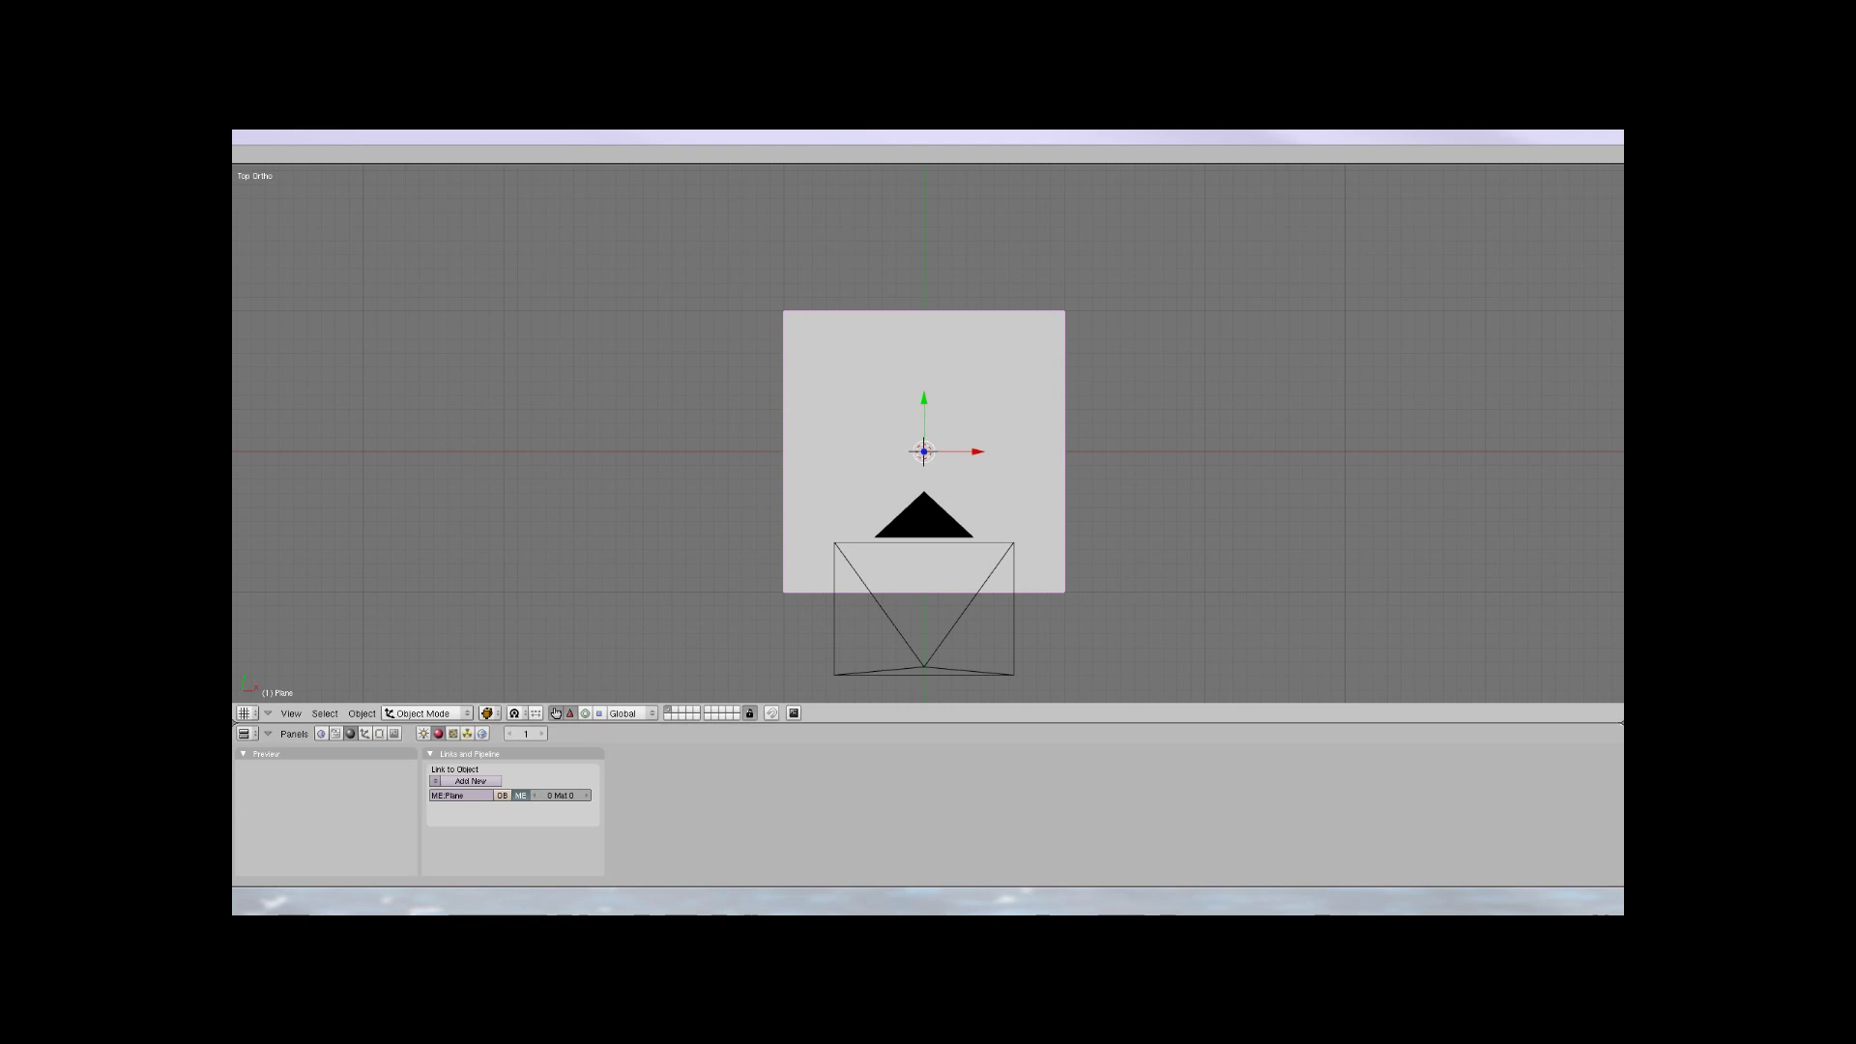
key("x")
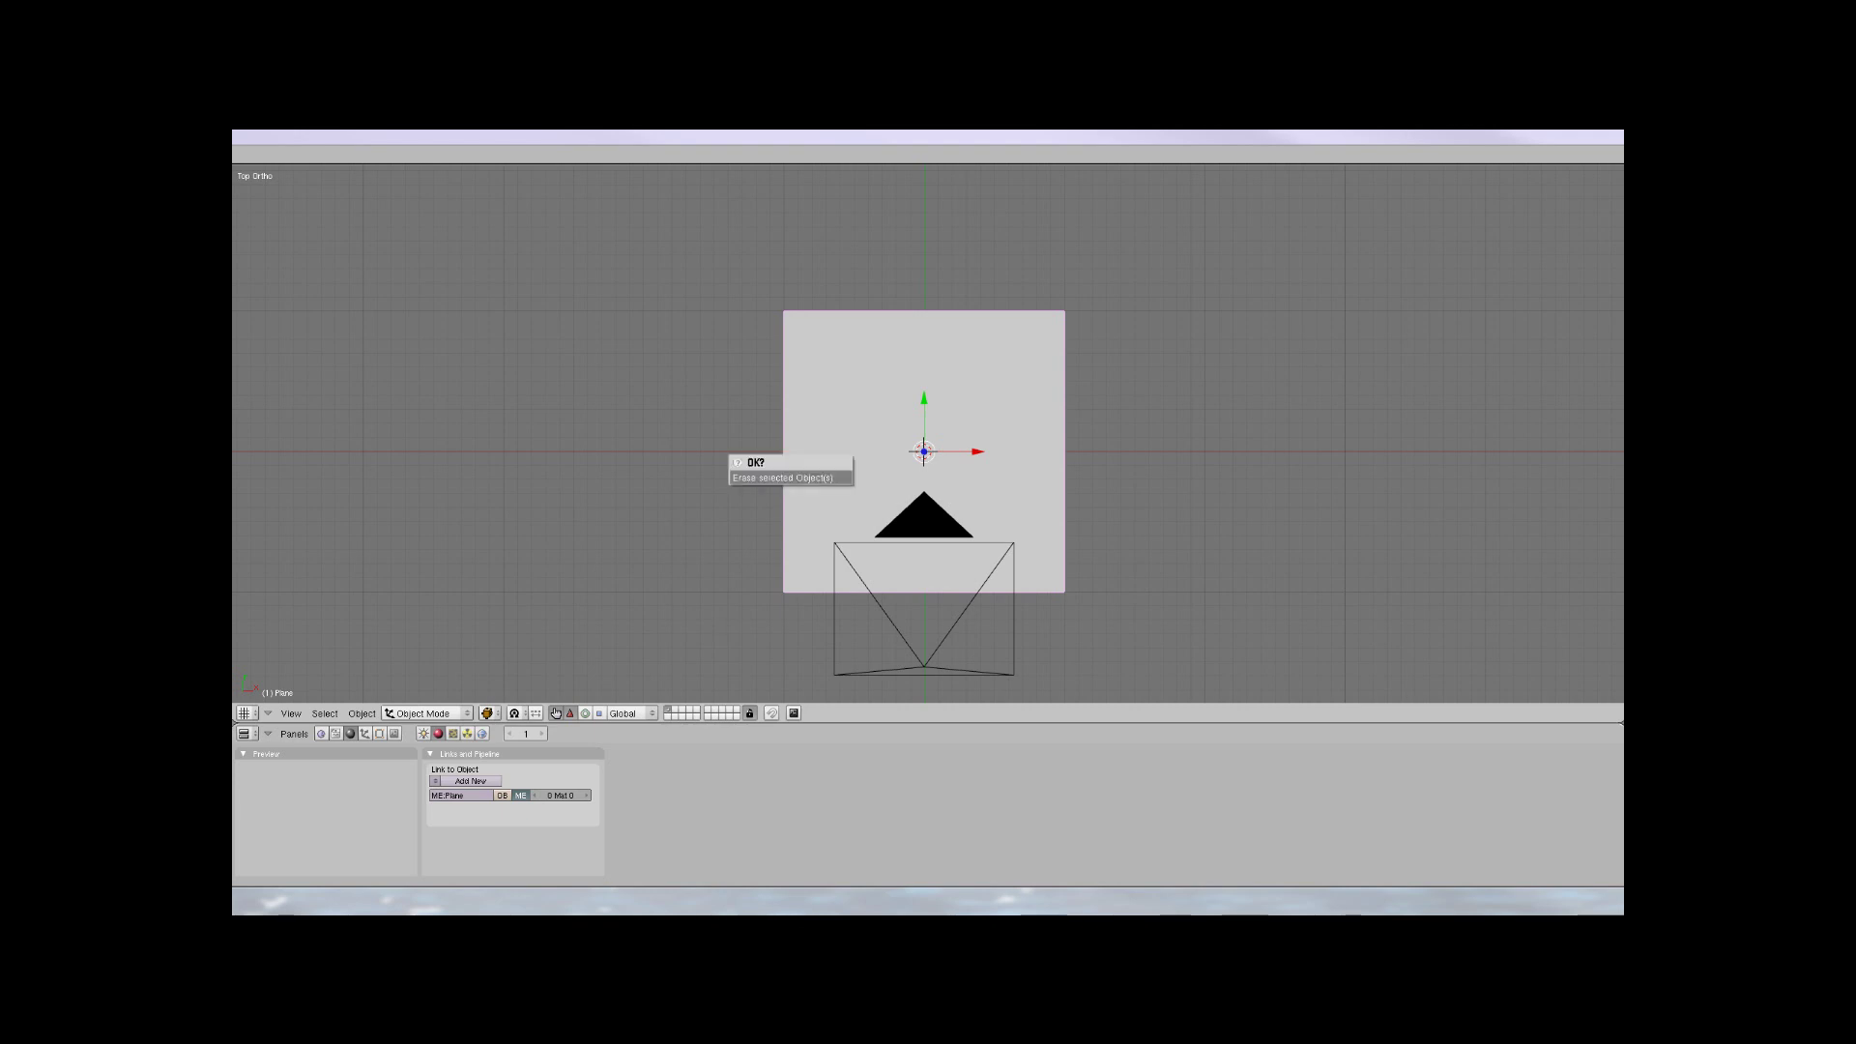
key("Return")
key("space")
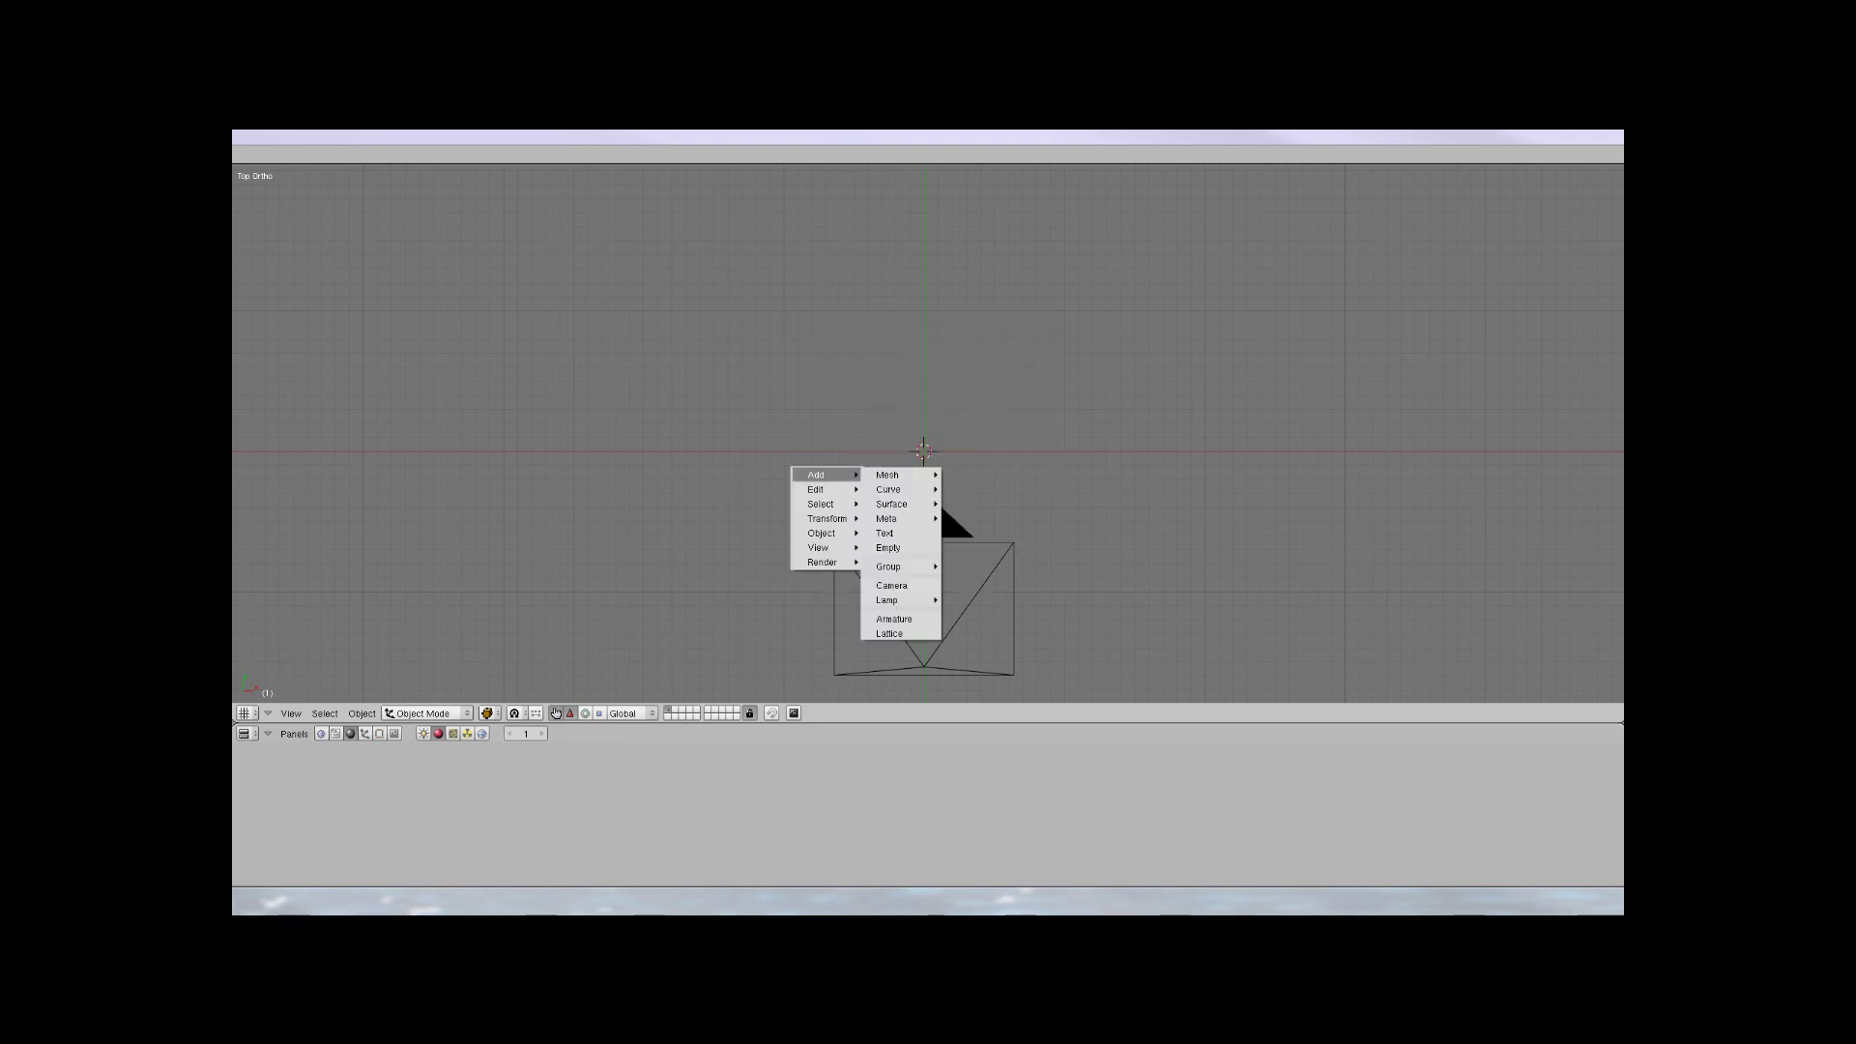
mouse_move(894, 475)
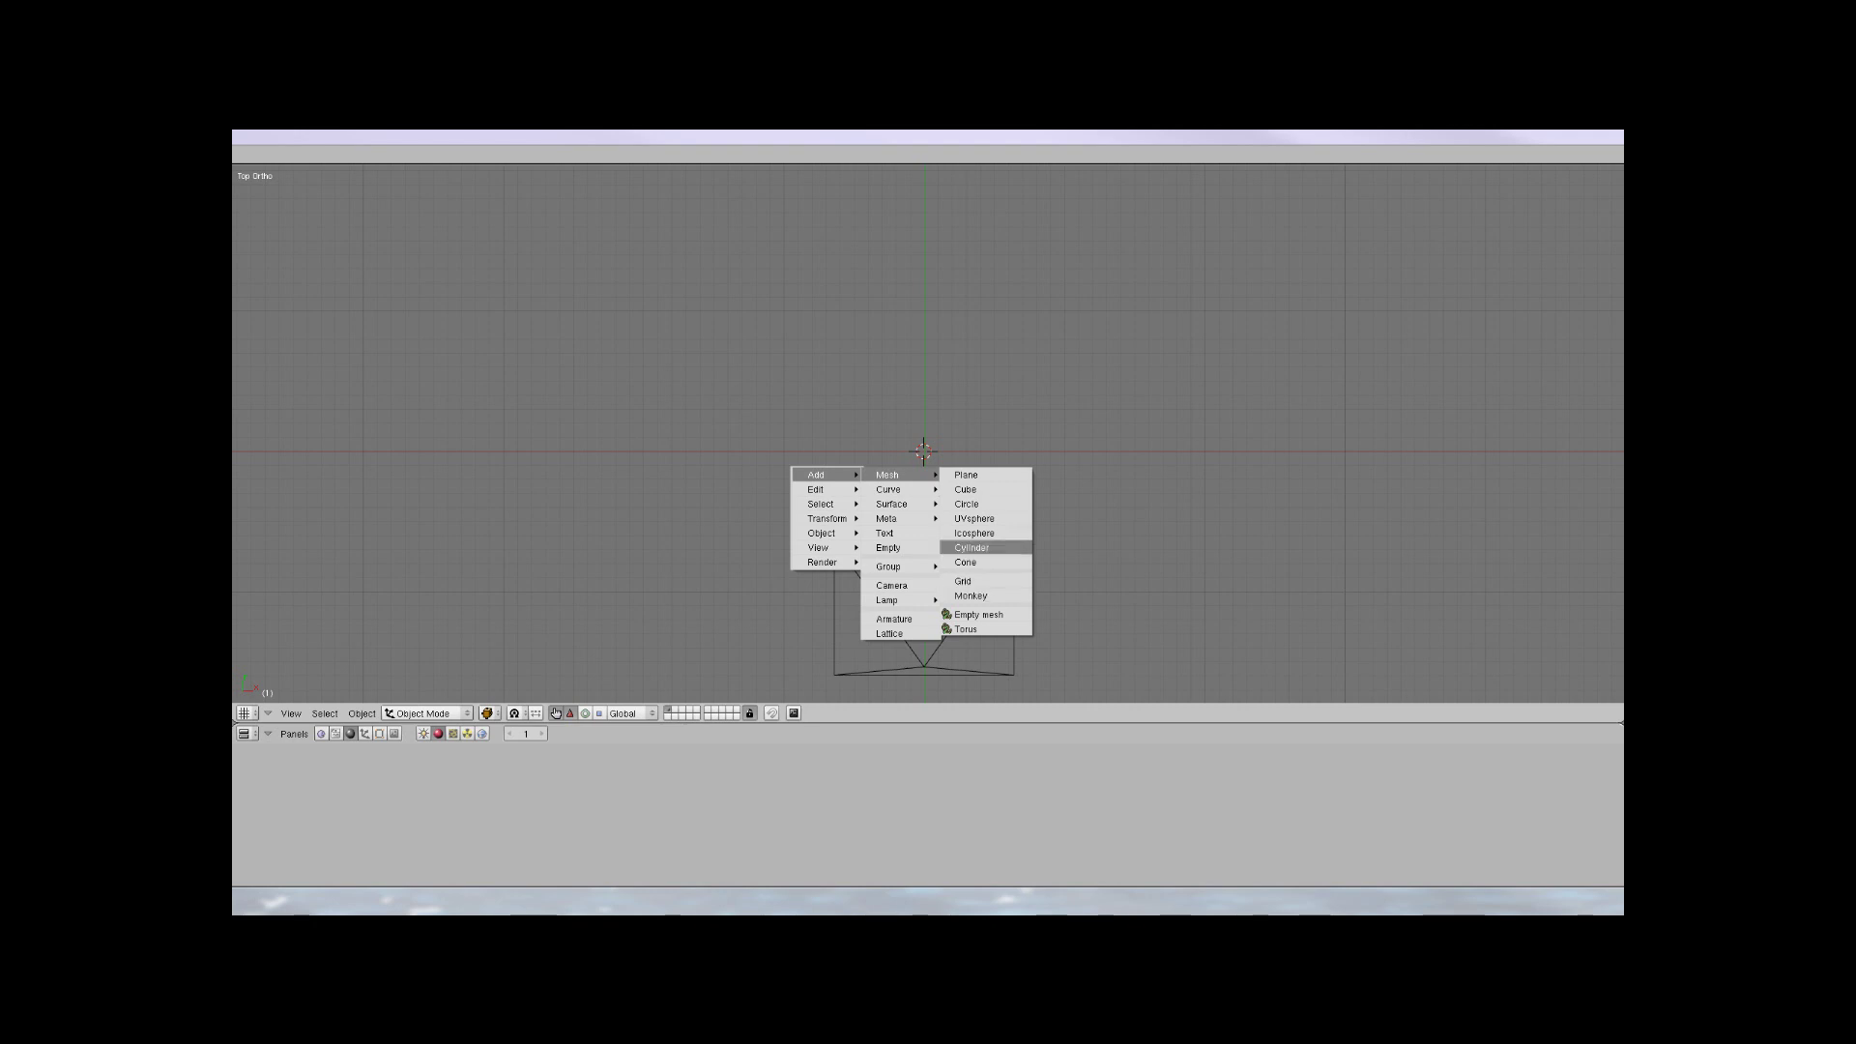
left_click(970, 596)
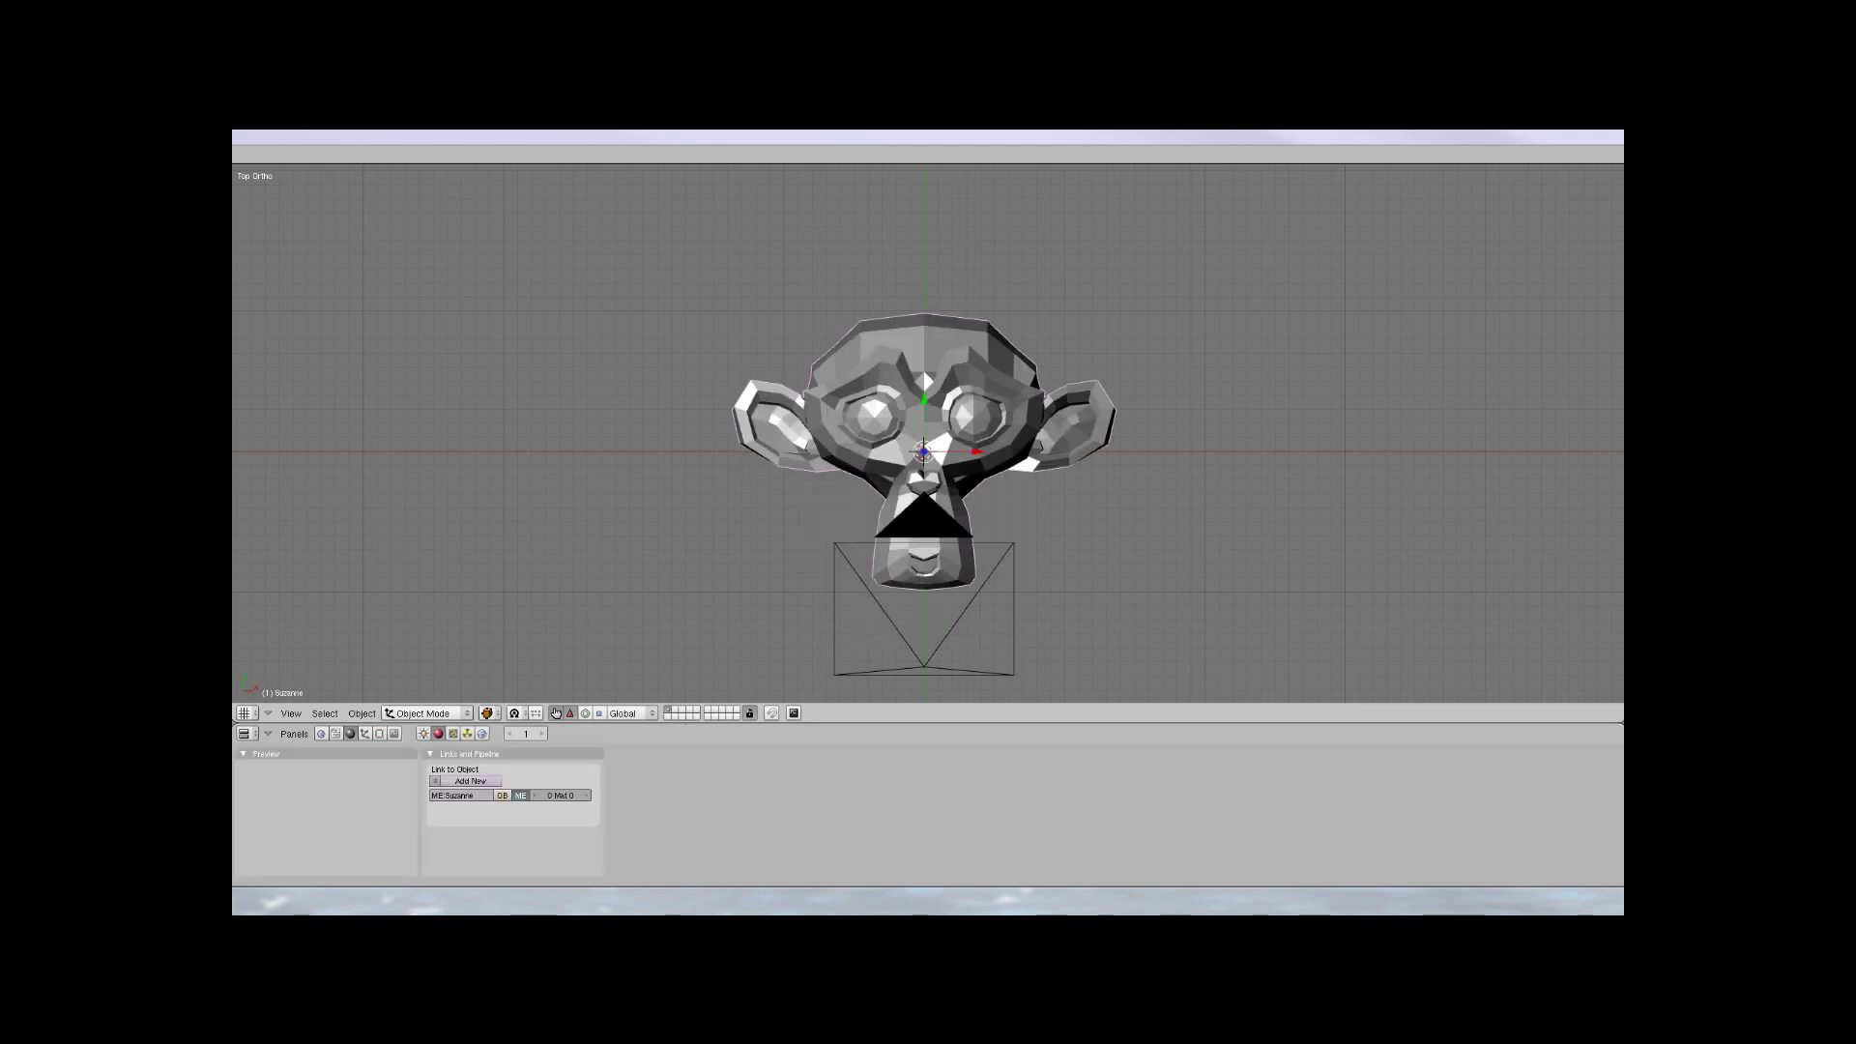
In the right view, adjust the monkey's rotation slightly and scale it down a little
key("KP_3")
scroll(928, 433, "down", 6)
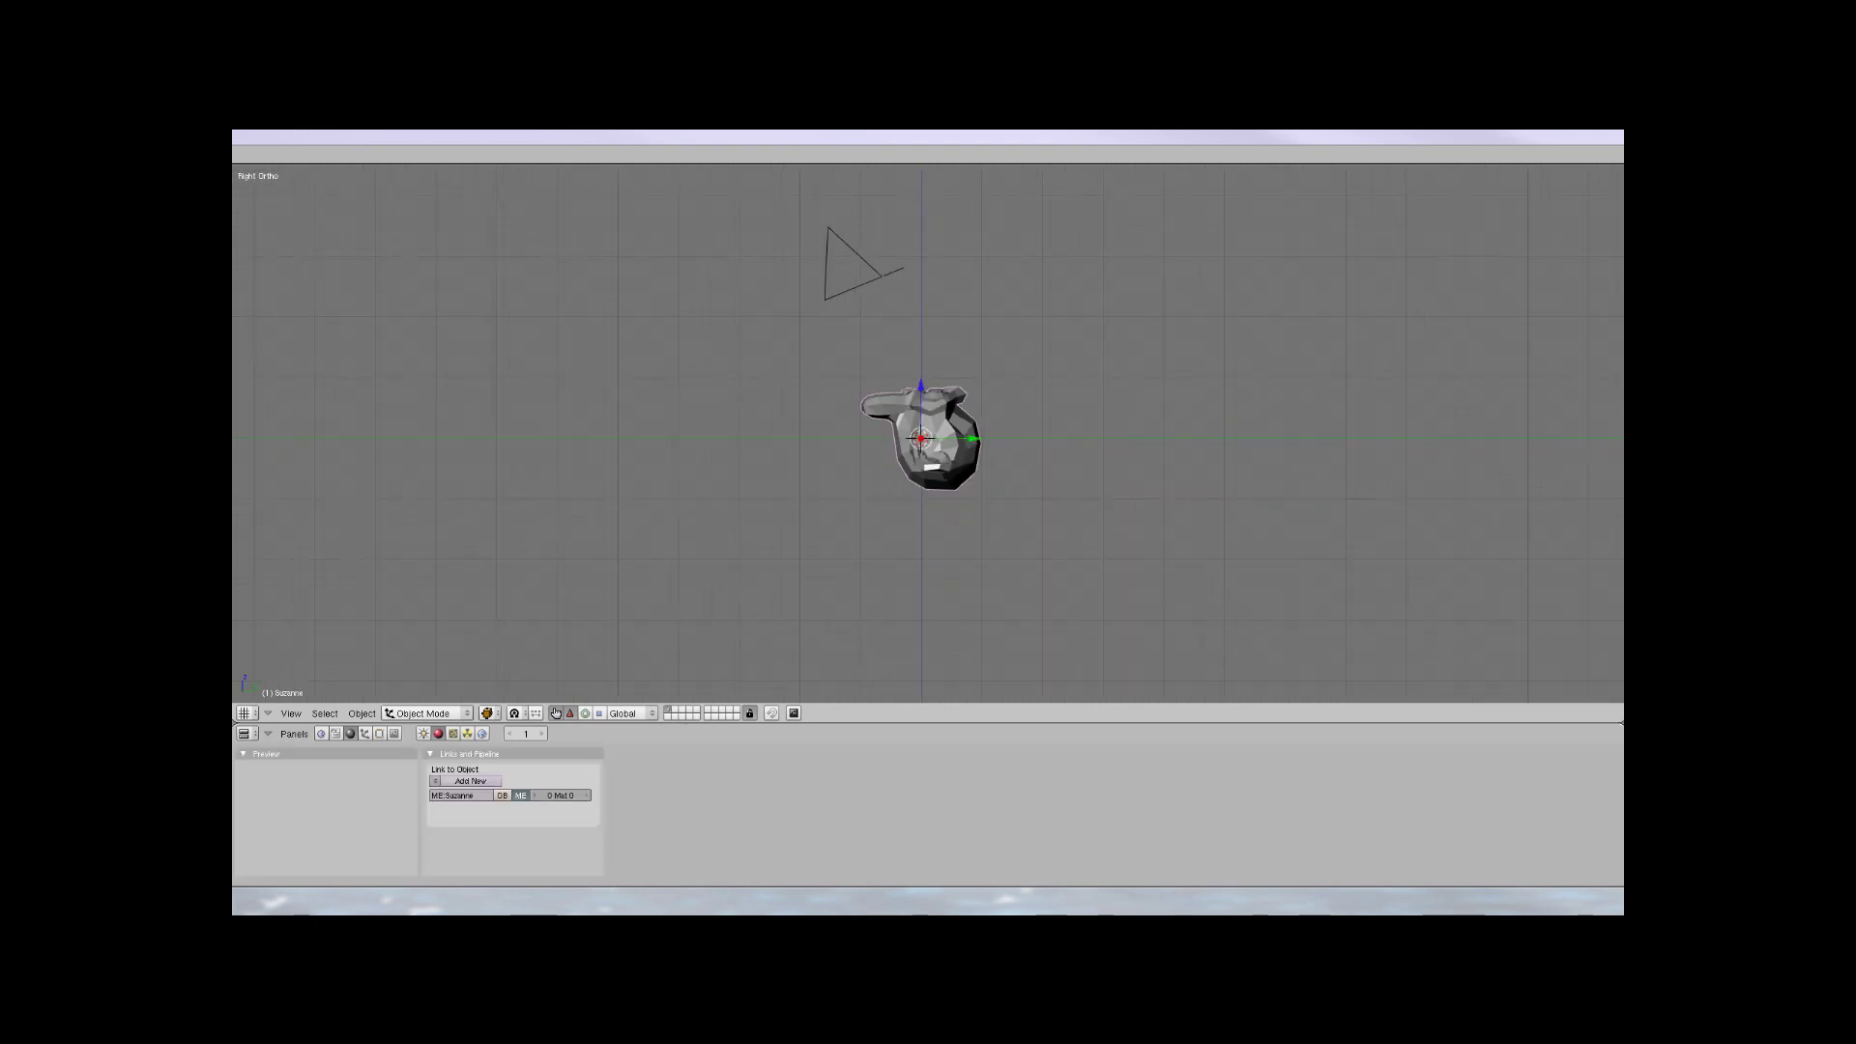
key("r")
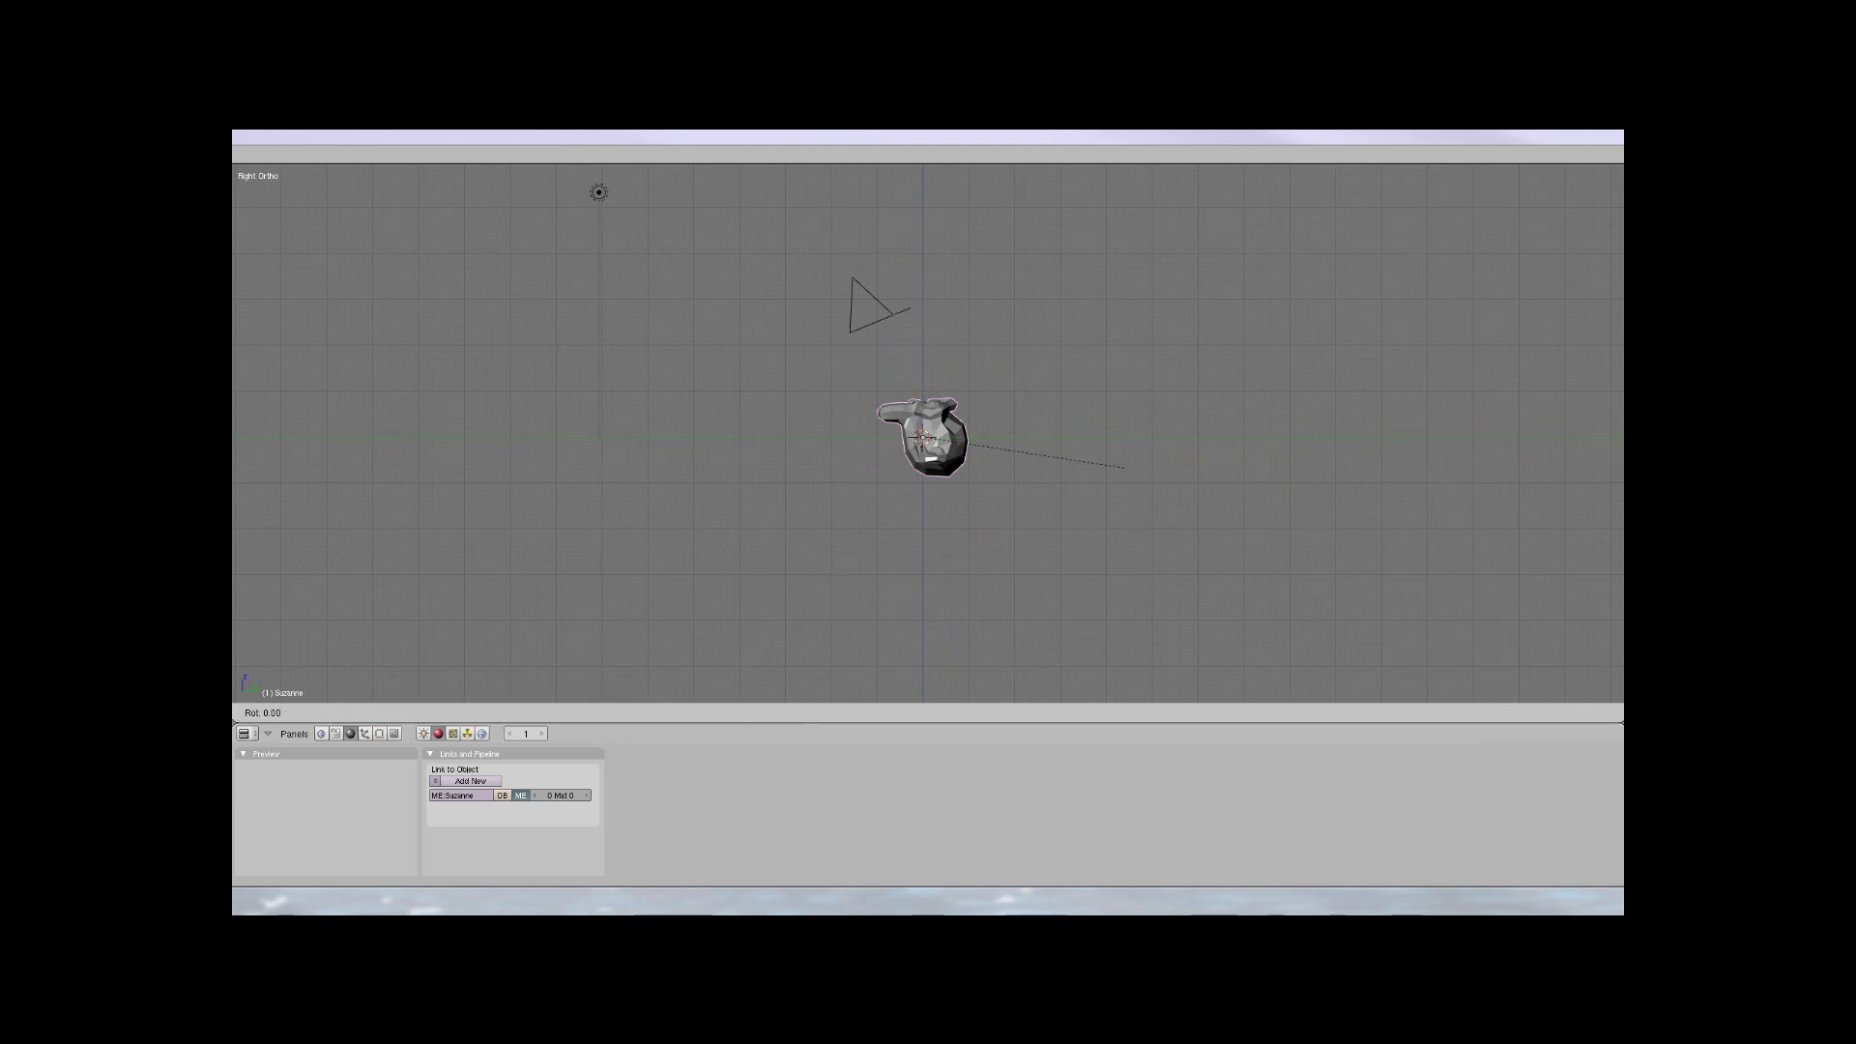
left_click(1093, 438)
key("s")
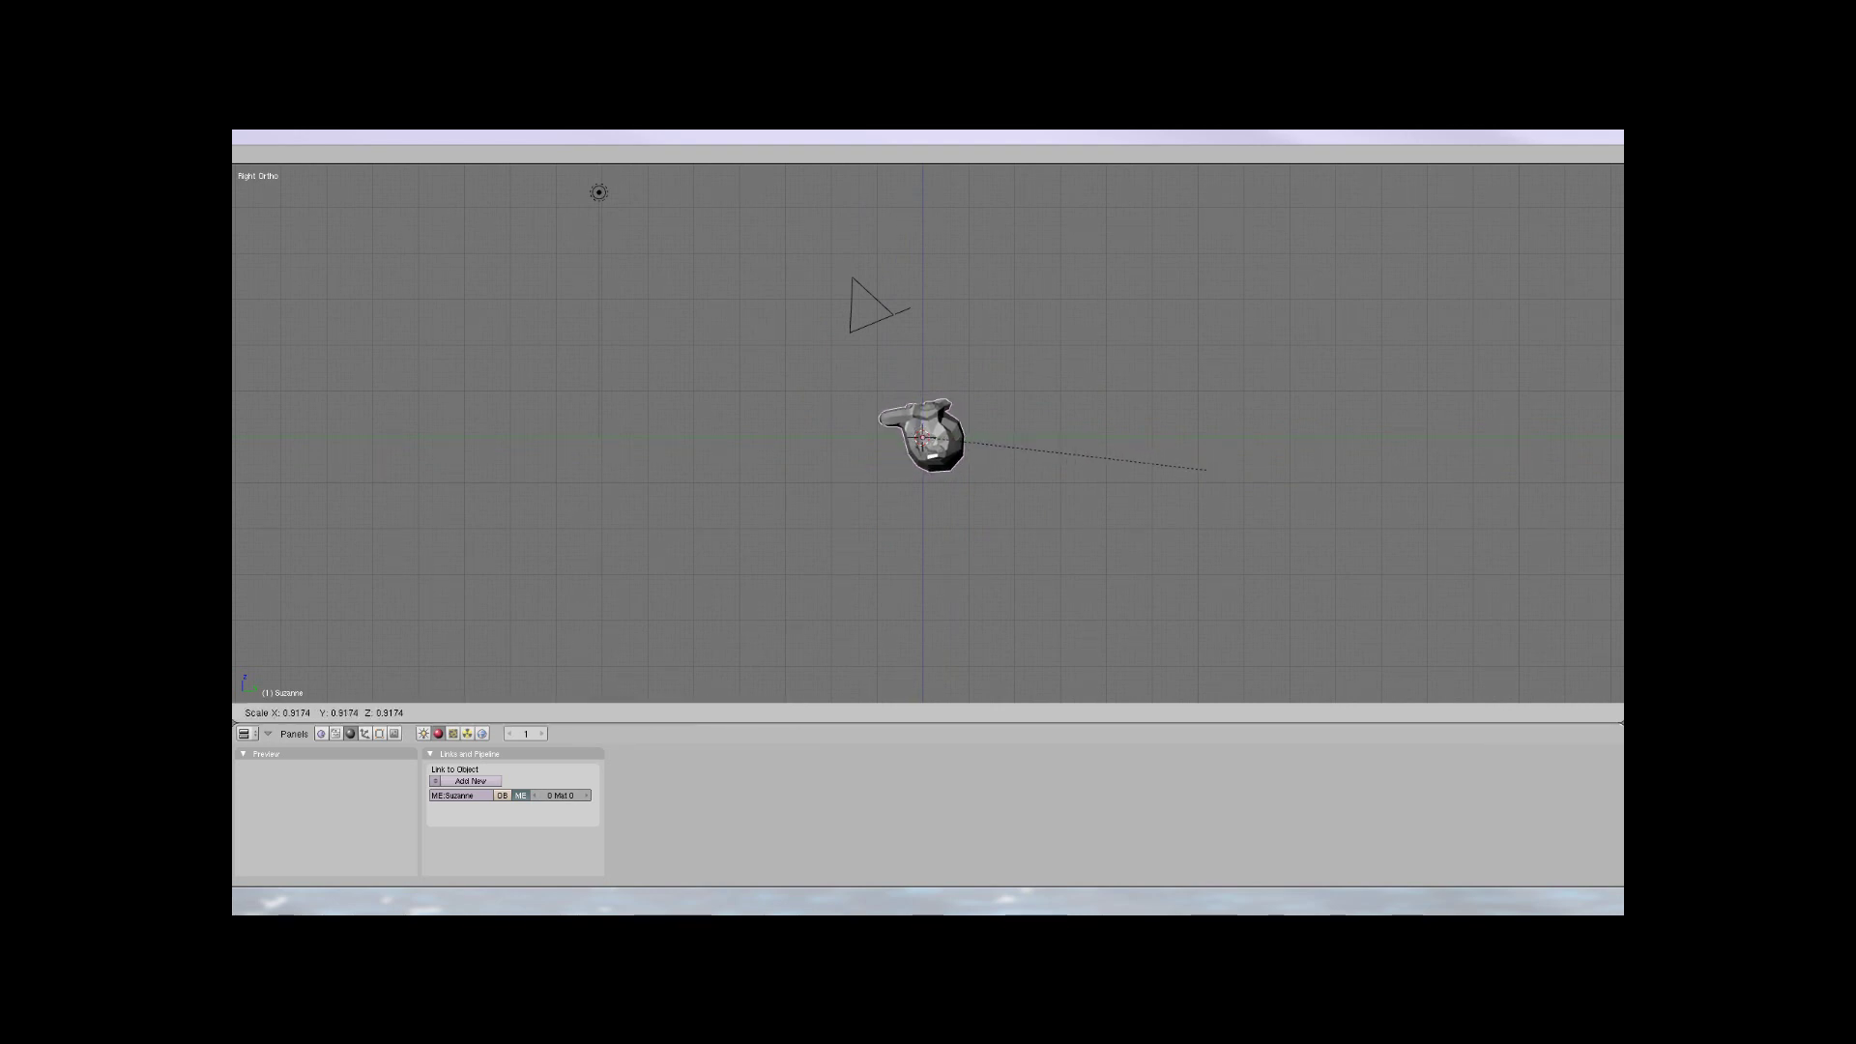
left_click(1172, 468)
Rotate the monkey further counterclockwise in the right view, ending with a turn of about 17 degrees, and check it from an angle
key("r")
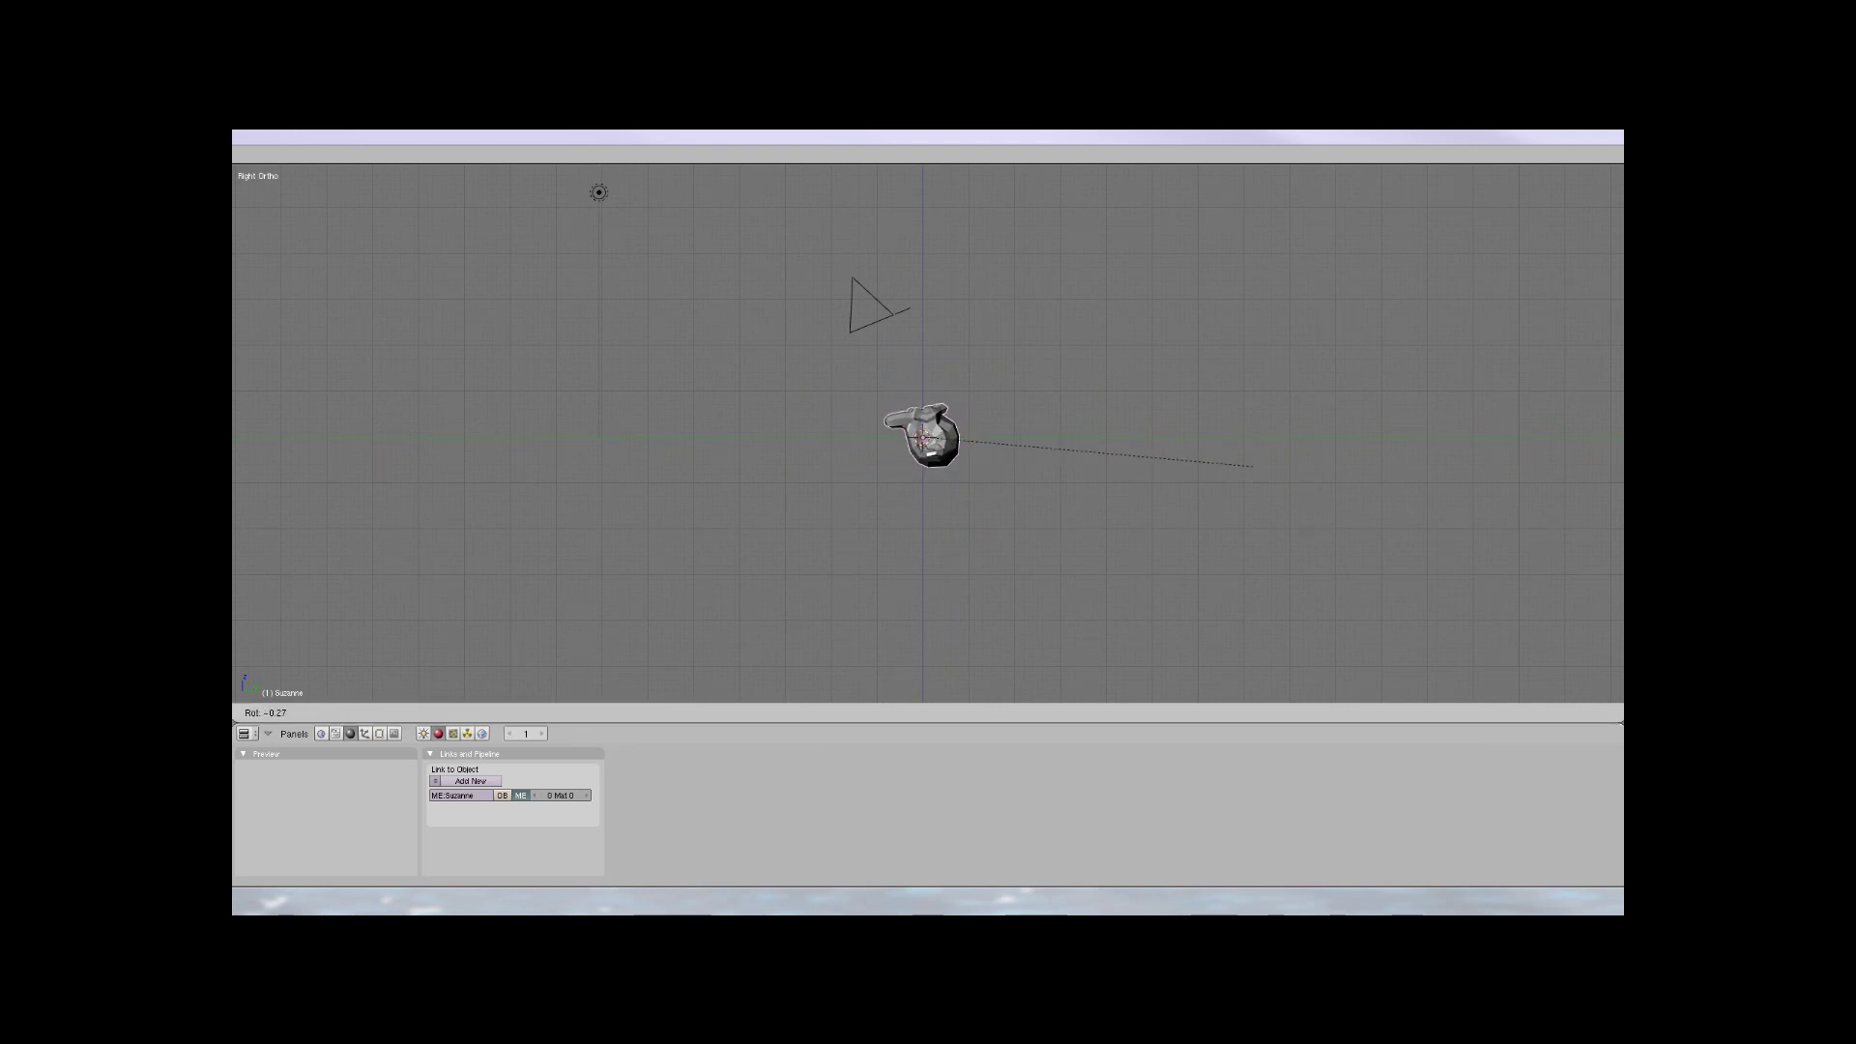
left_click(1225, 401)
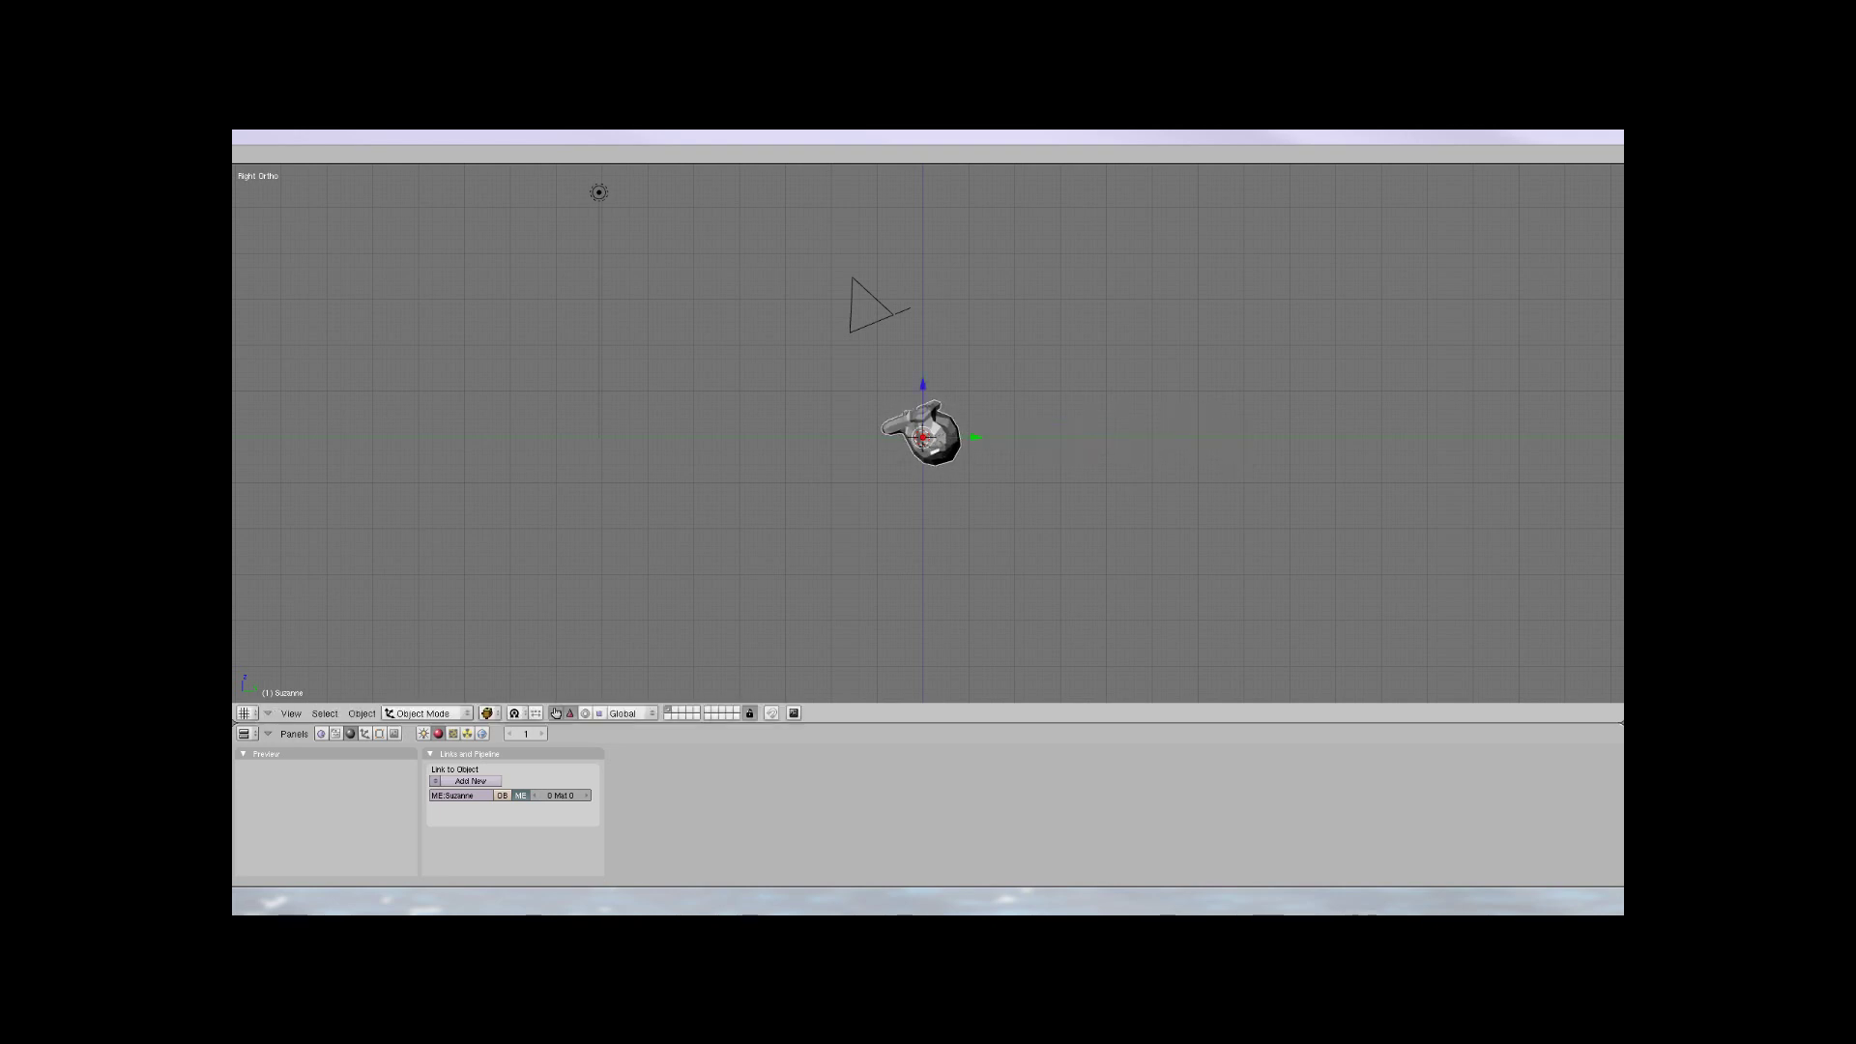
key("r")
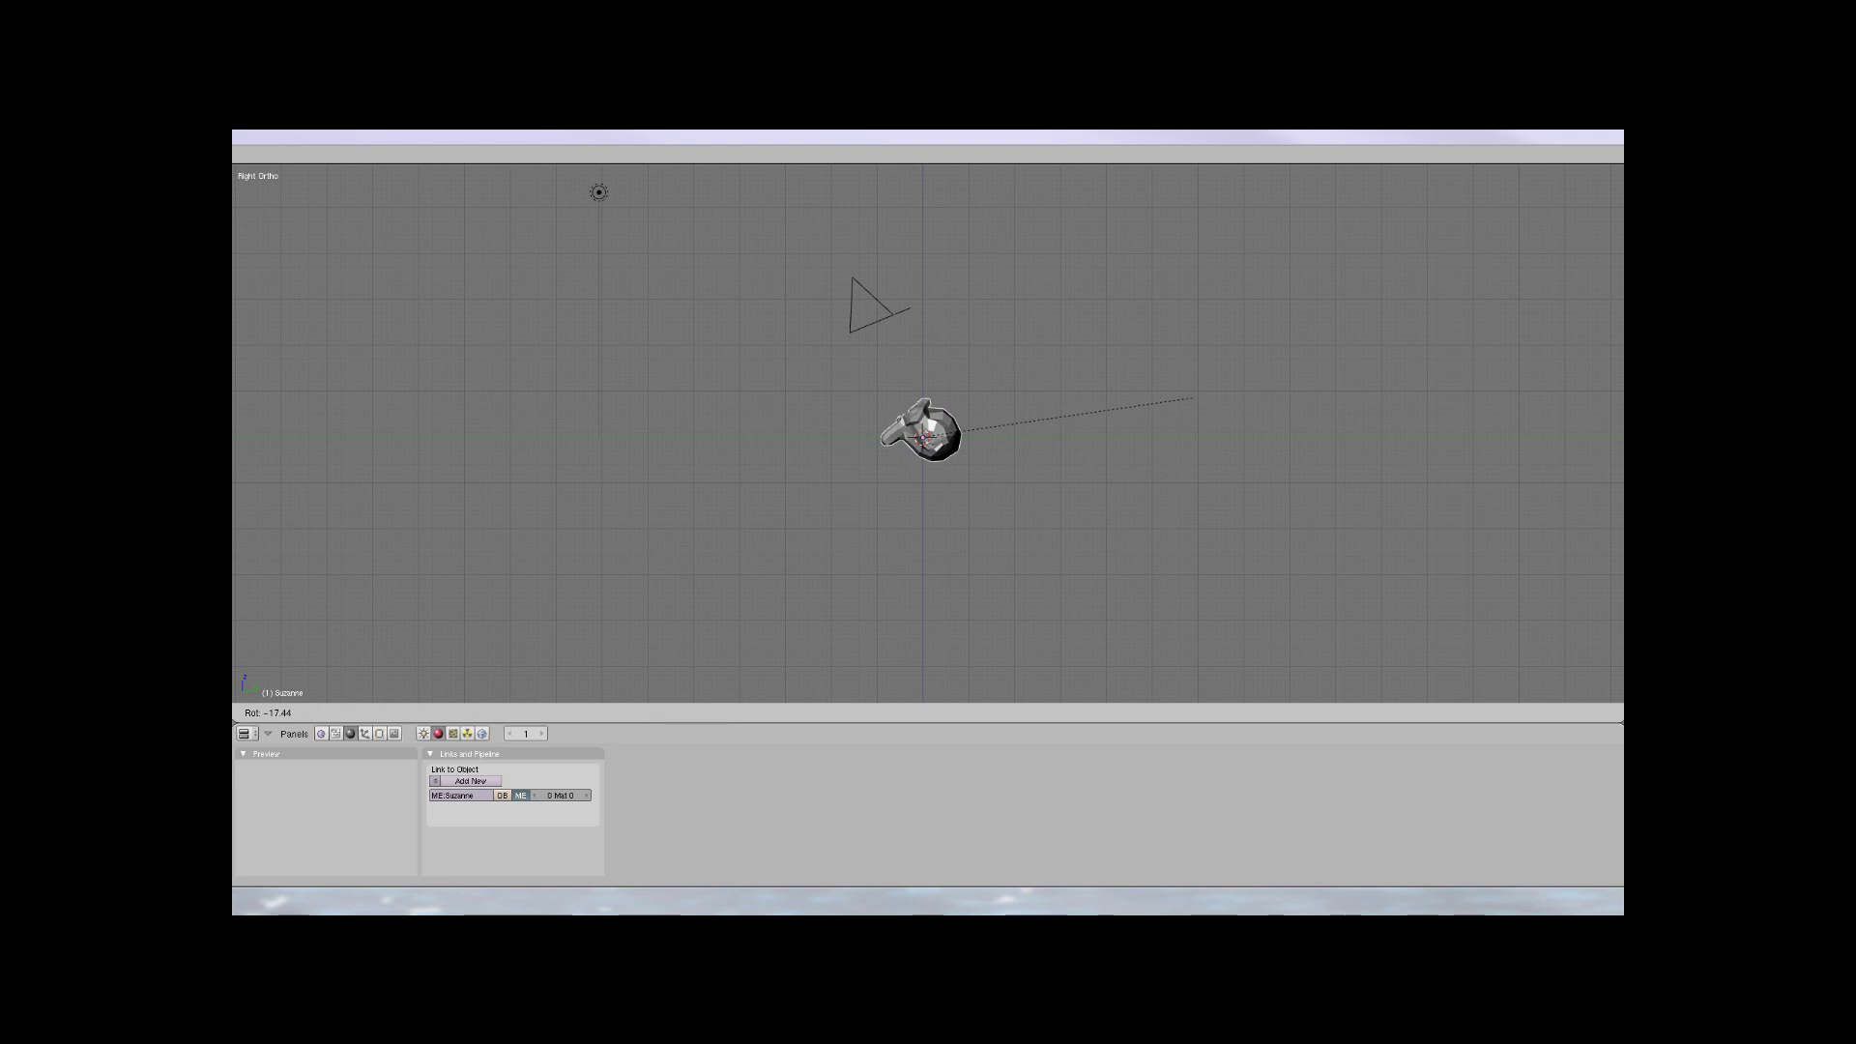
left_click(1191, 399)
scroll(1191, 399, "up", 6)
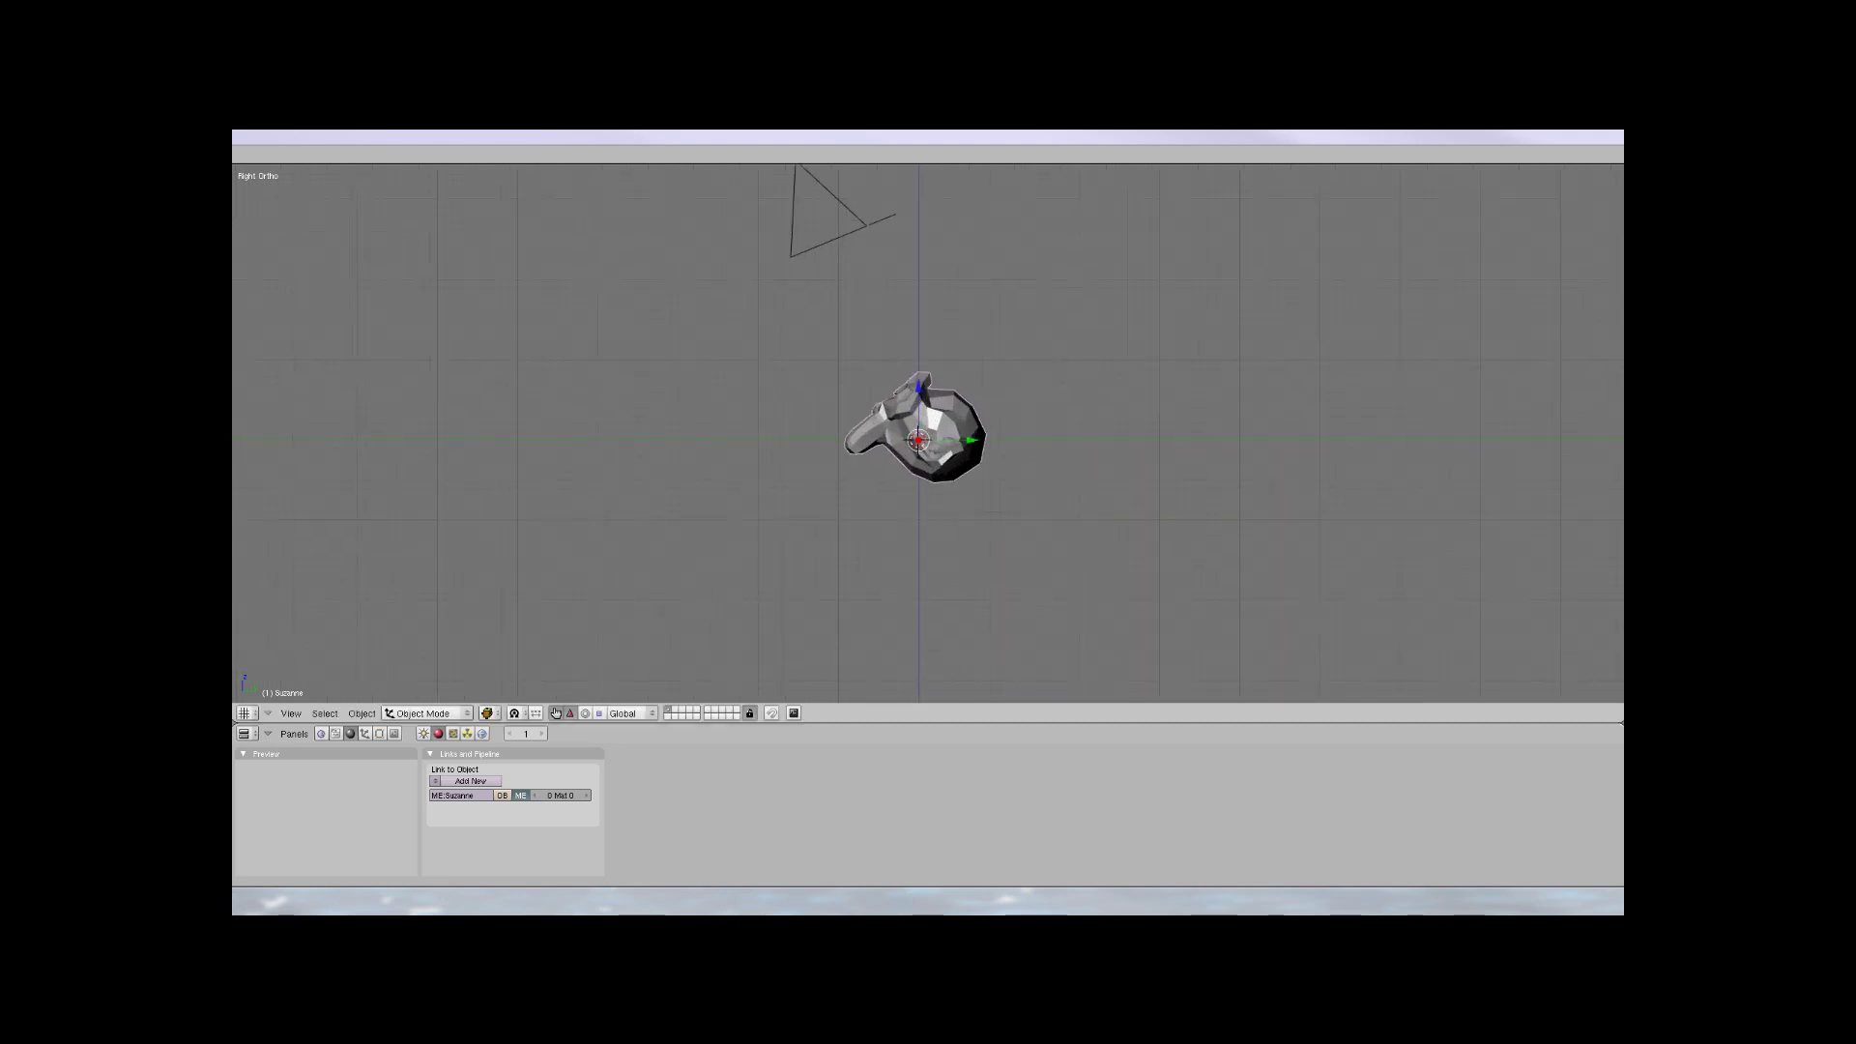
middle_click_drag(1191, 398, 1111, 551)
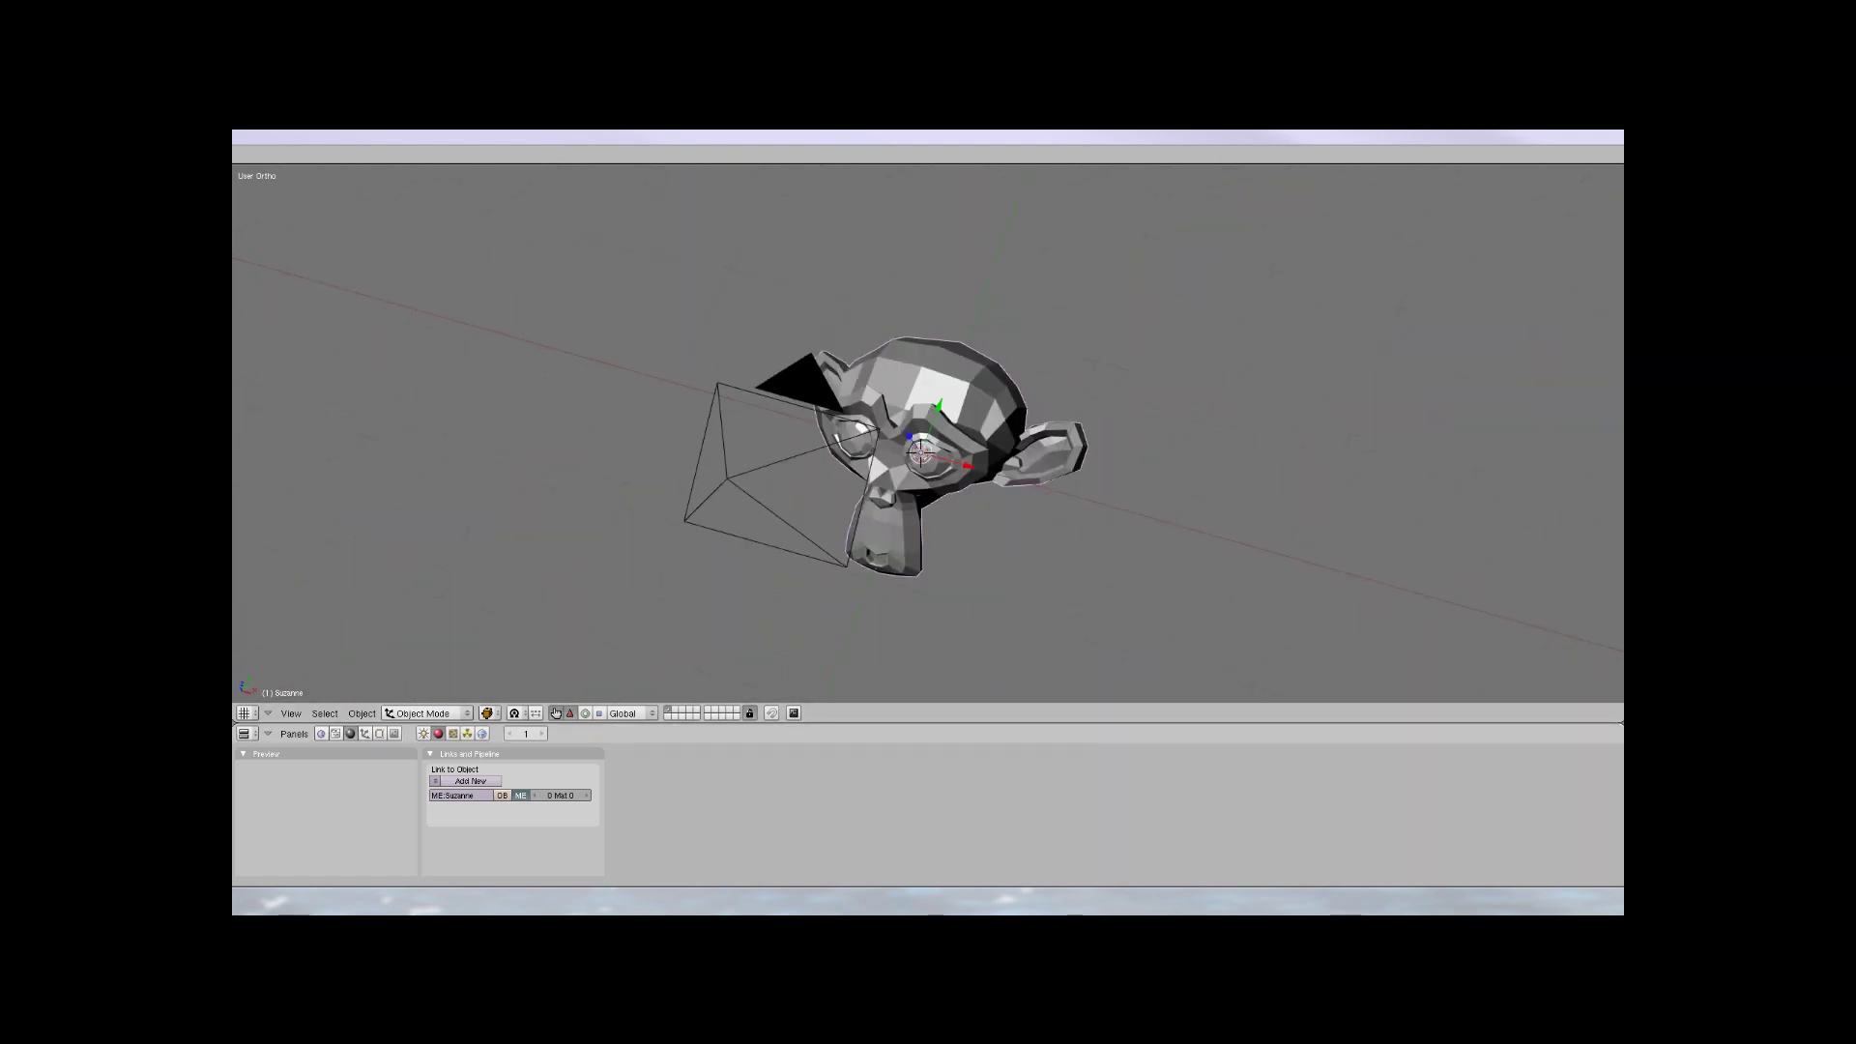
Add a Subsurf modifier to the monkey and set its subdivision levels to 2
key("F9")
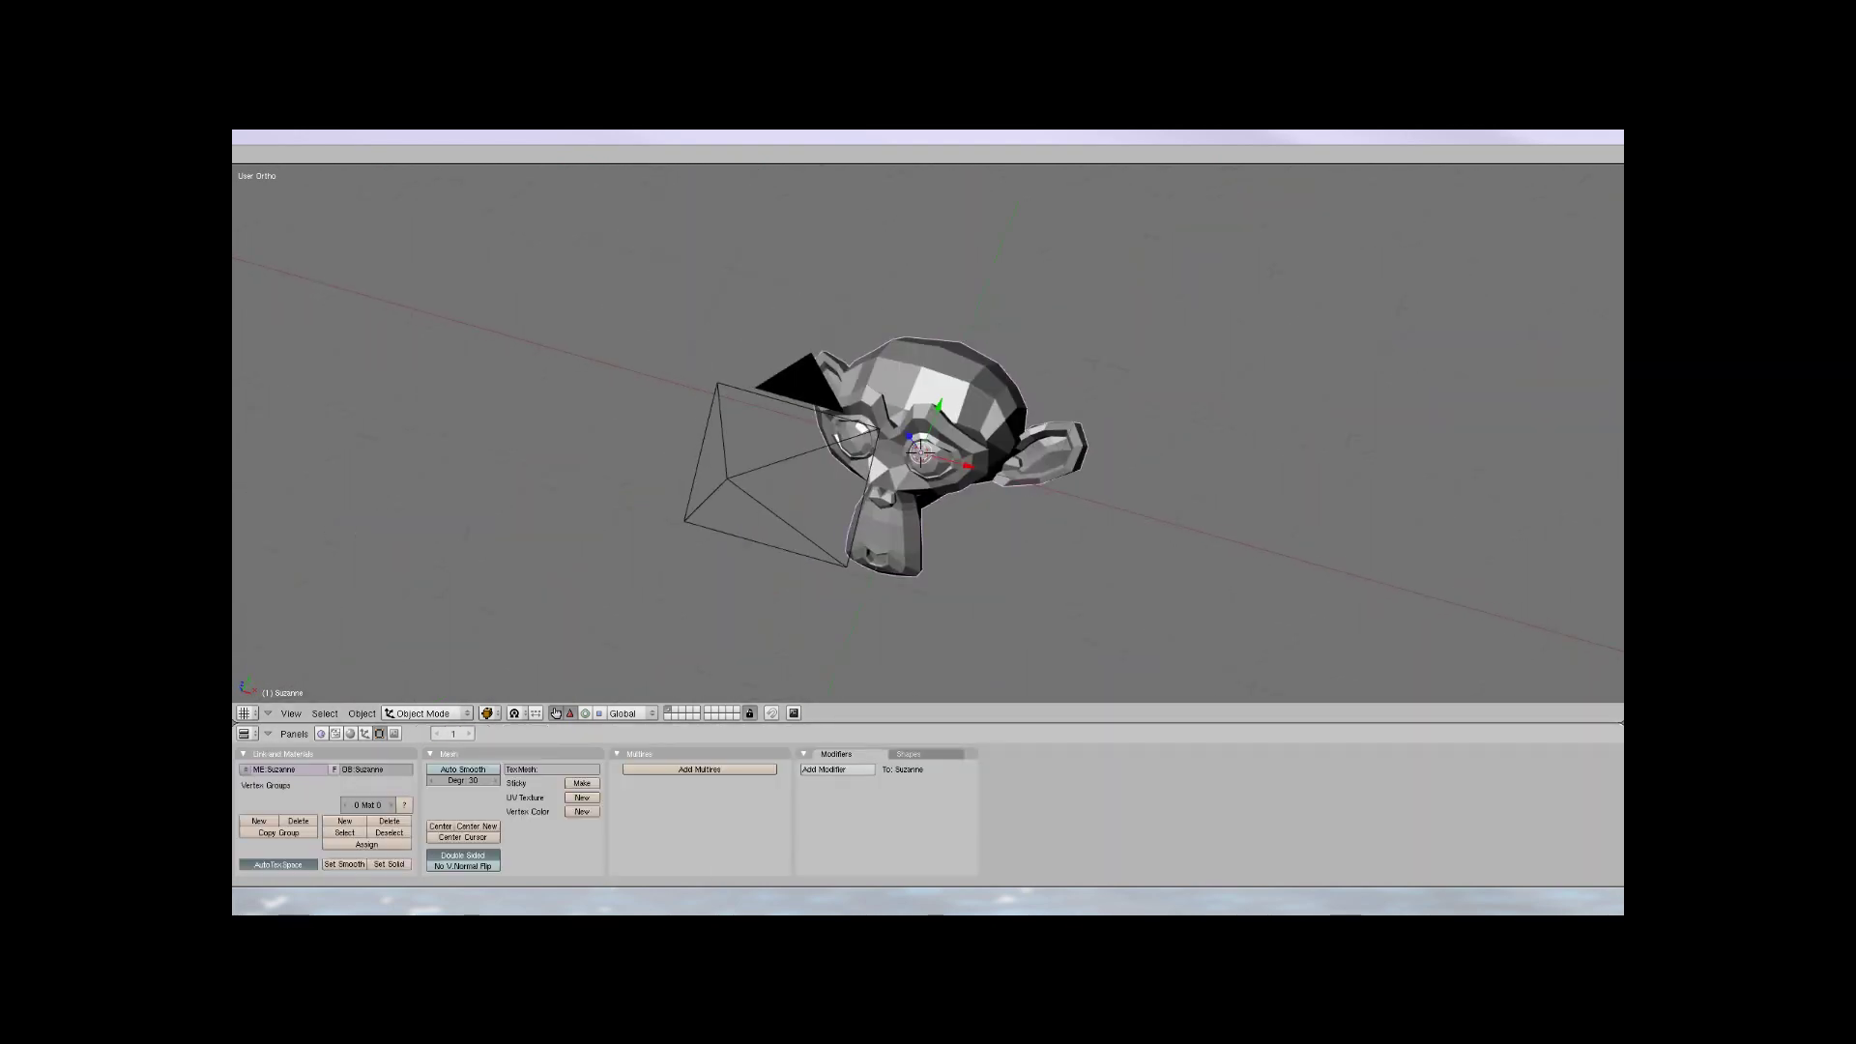
left_click(837, 769)
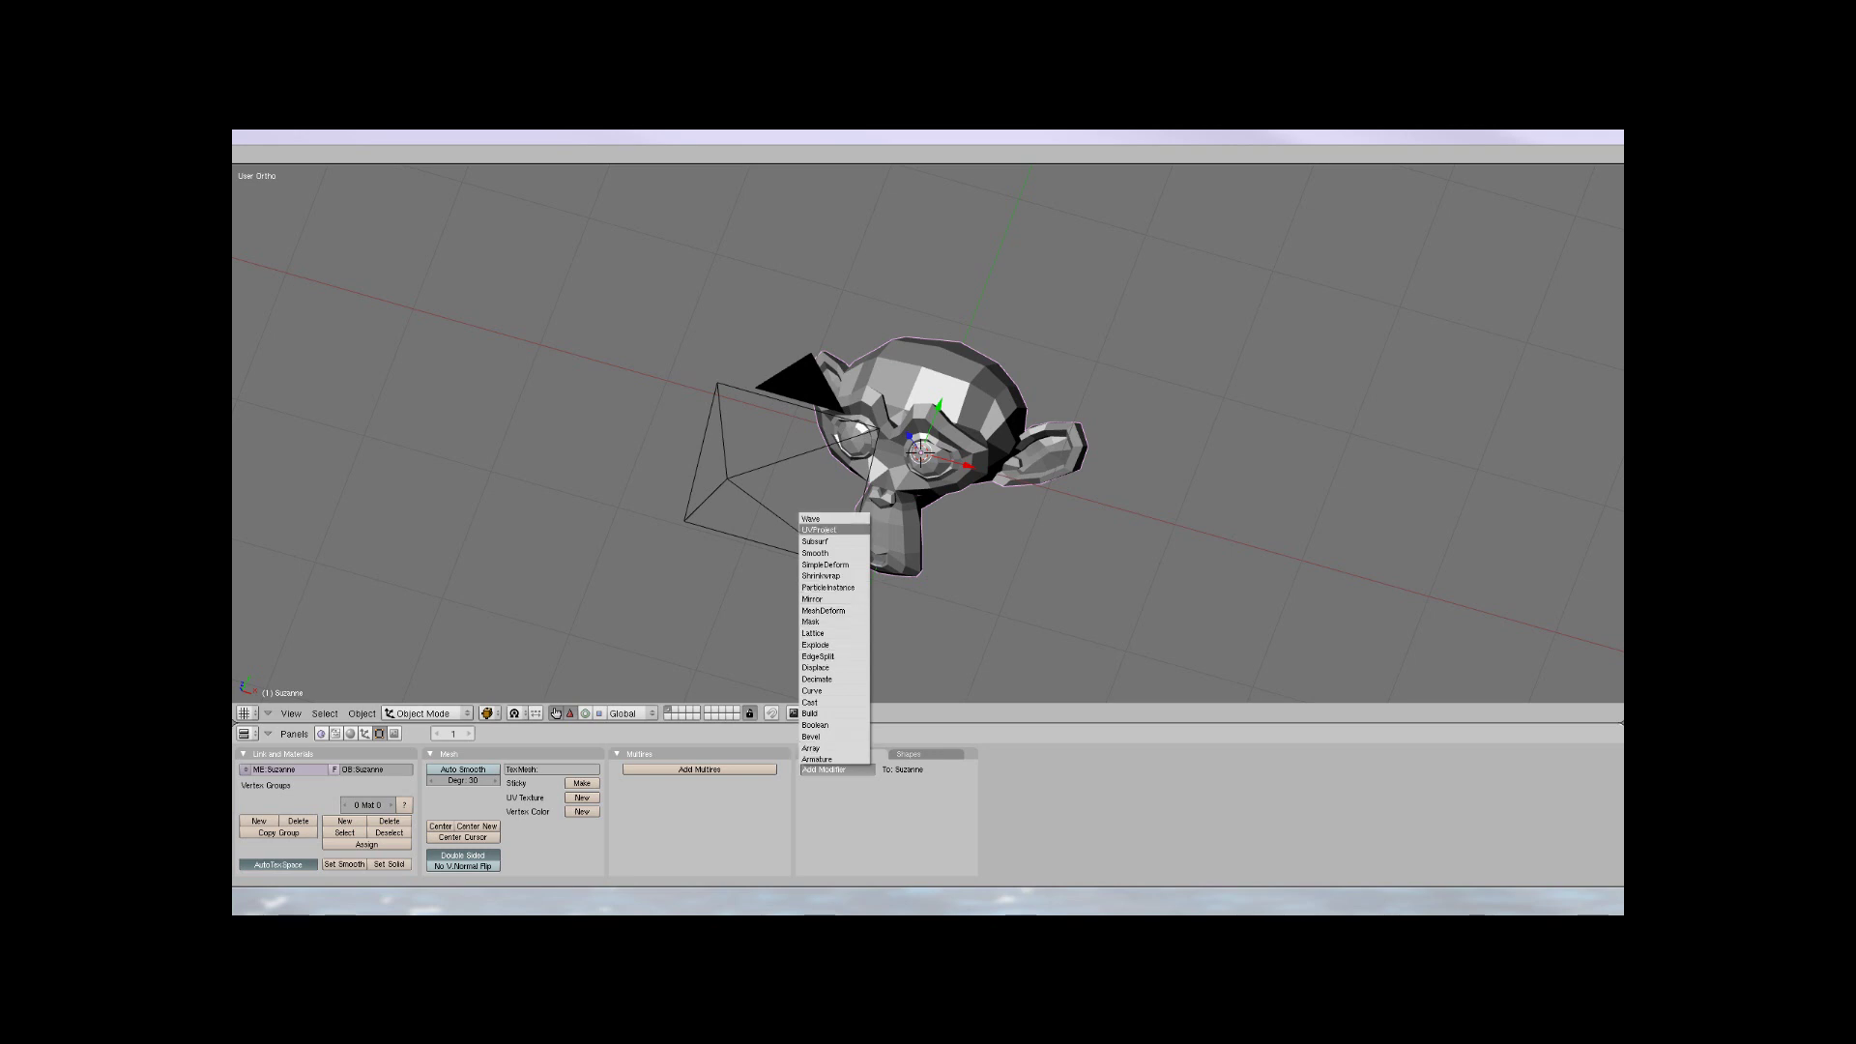
left_click(817, 541)
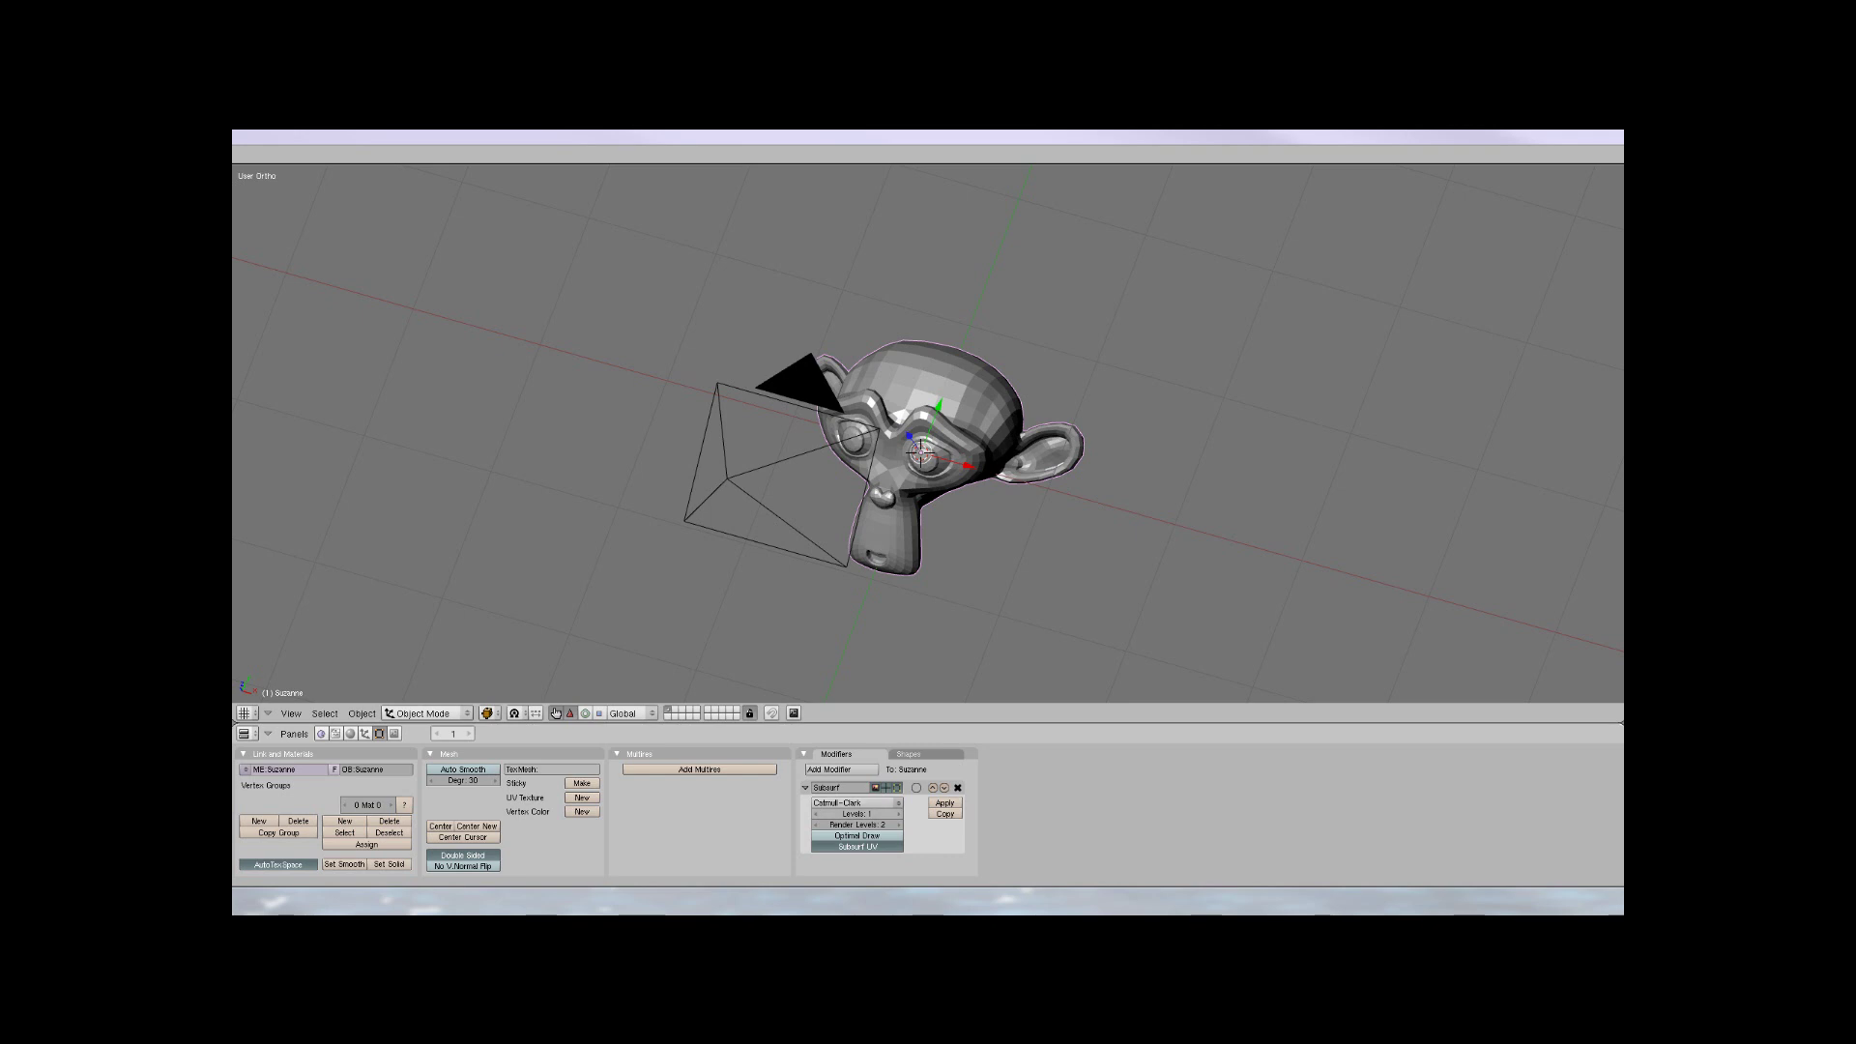
left_click(898, 814)
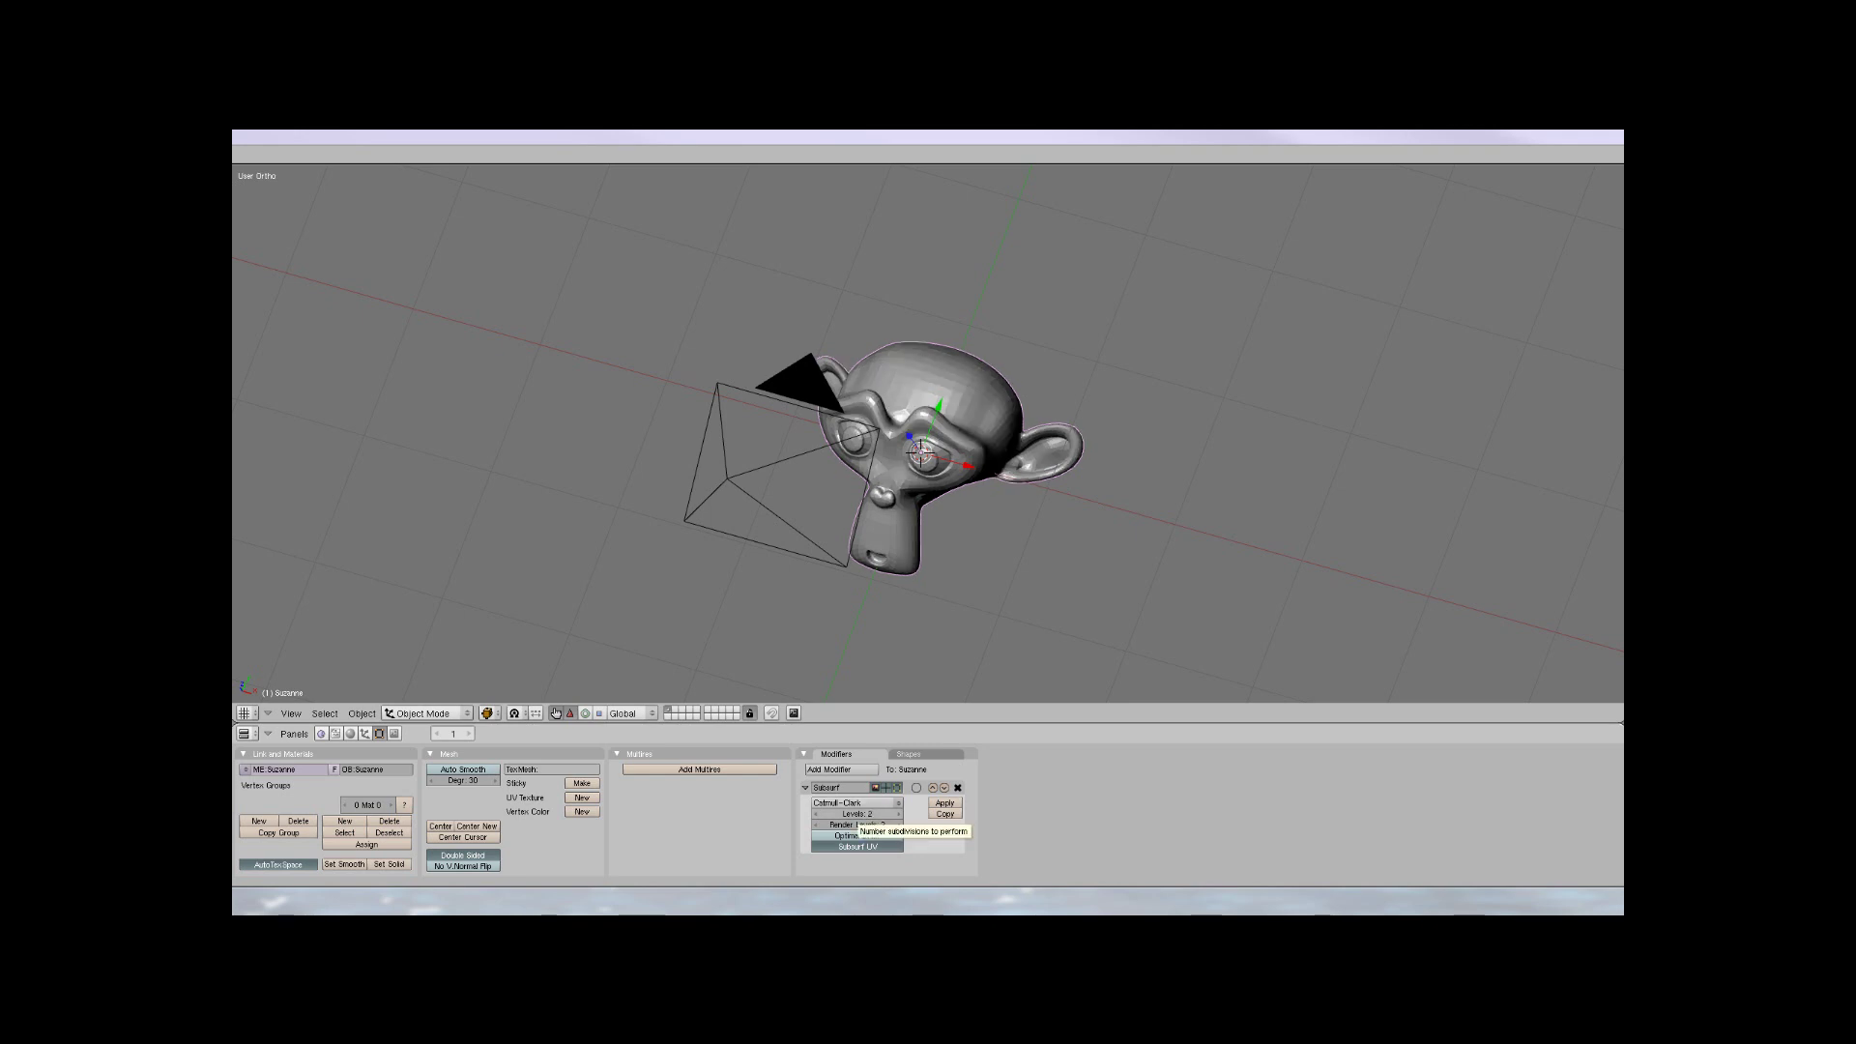
Set the monkey's faces to smooth shading and raise the Subsurf render levels to 3
left_click(344, 864)
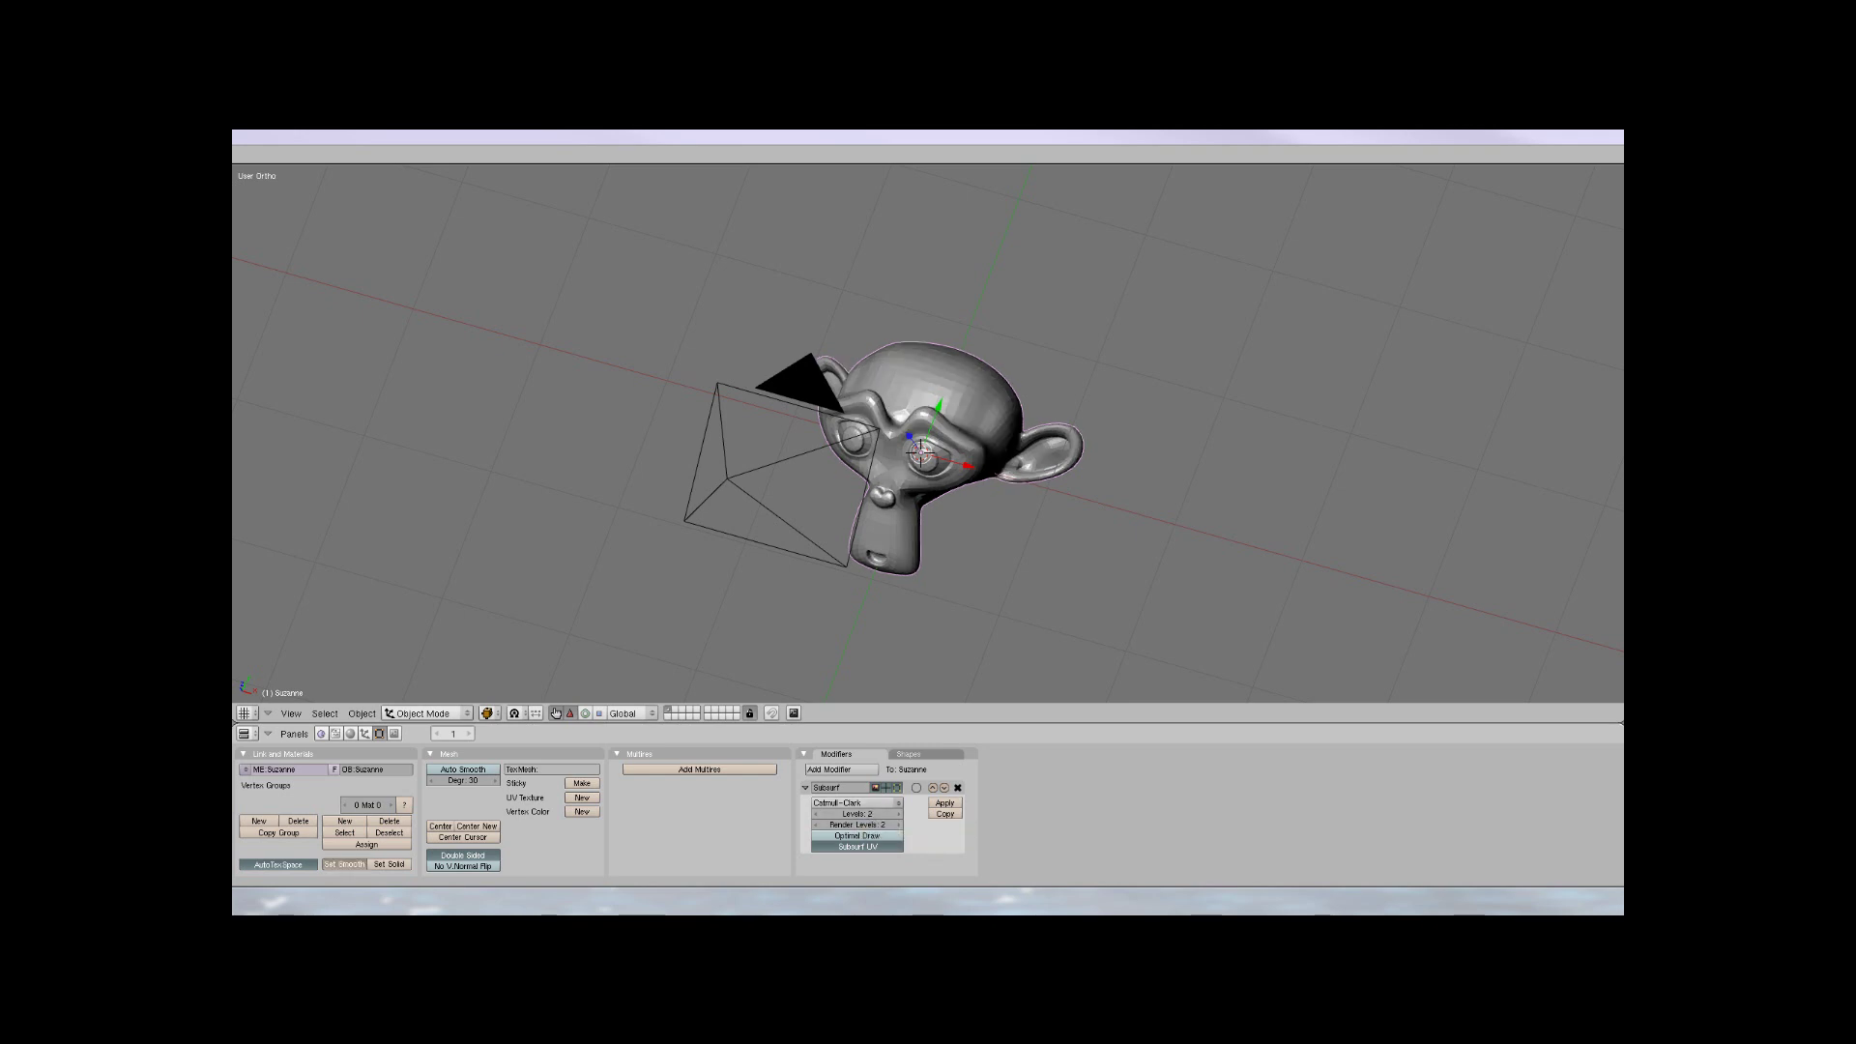
scroll(920, 452, "down", 2)
scroll(920, 452, "up", 6)
scroll(920, 453, "down", 4)
left_click(875, 824)
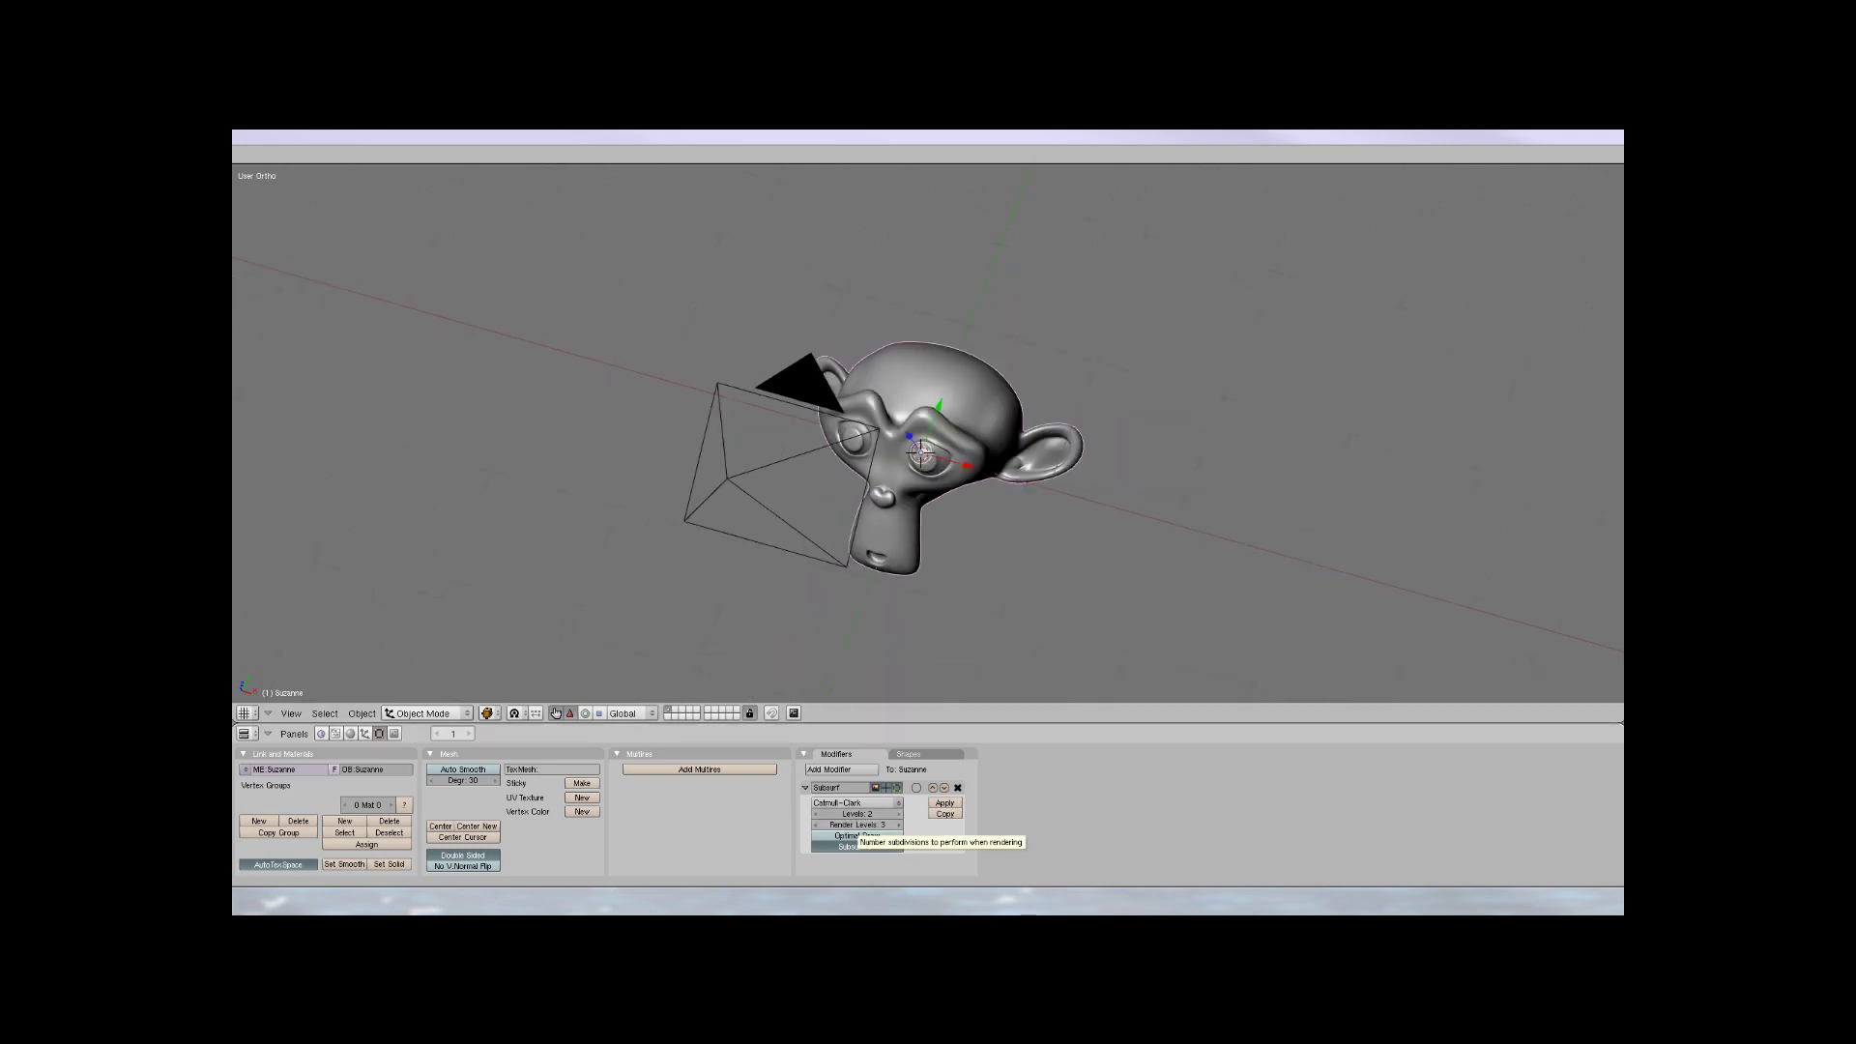
Show the monkey's Shading settings and view it through the camera with the Textured draw type
left_click(350, 734)
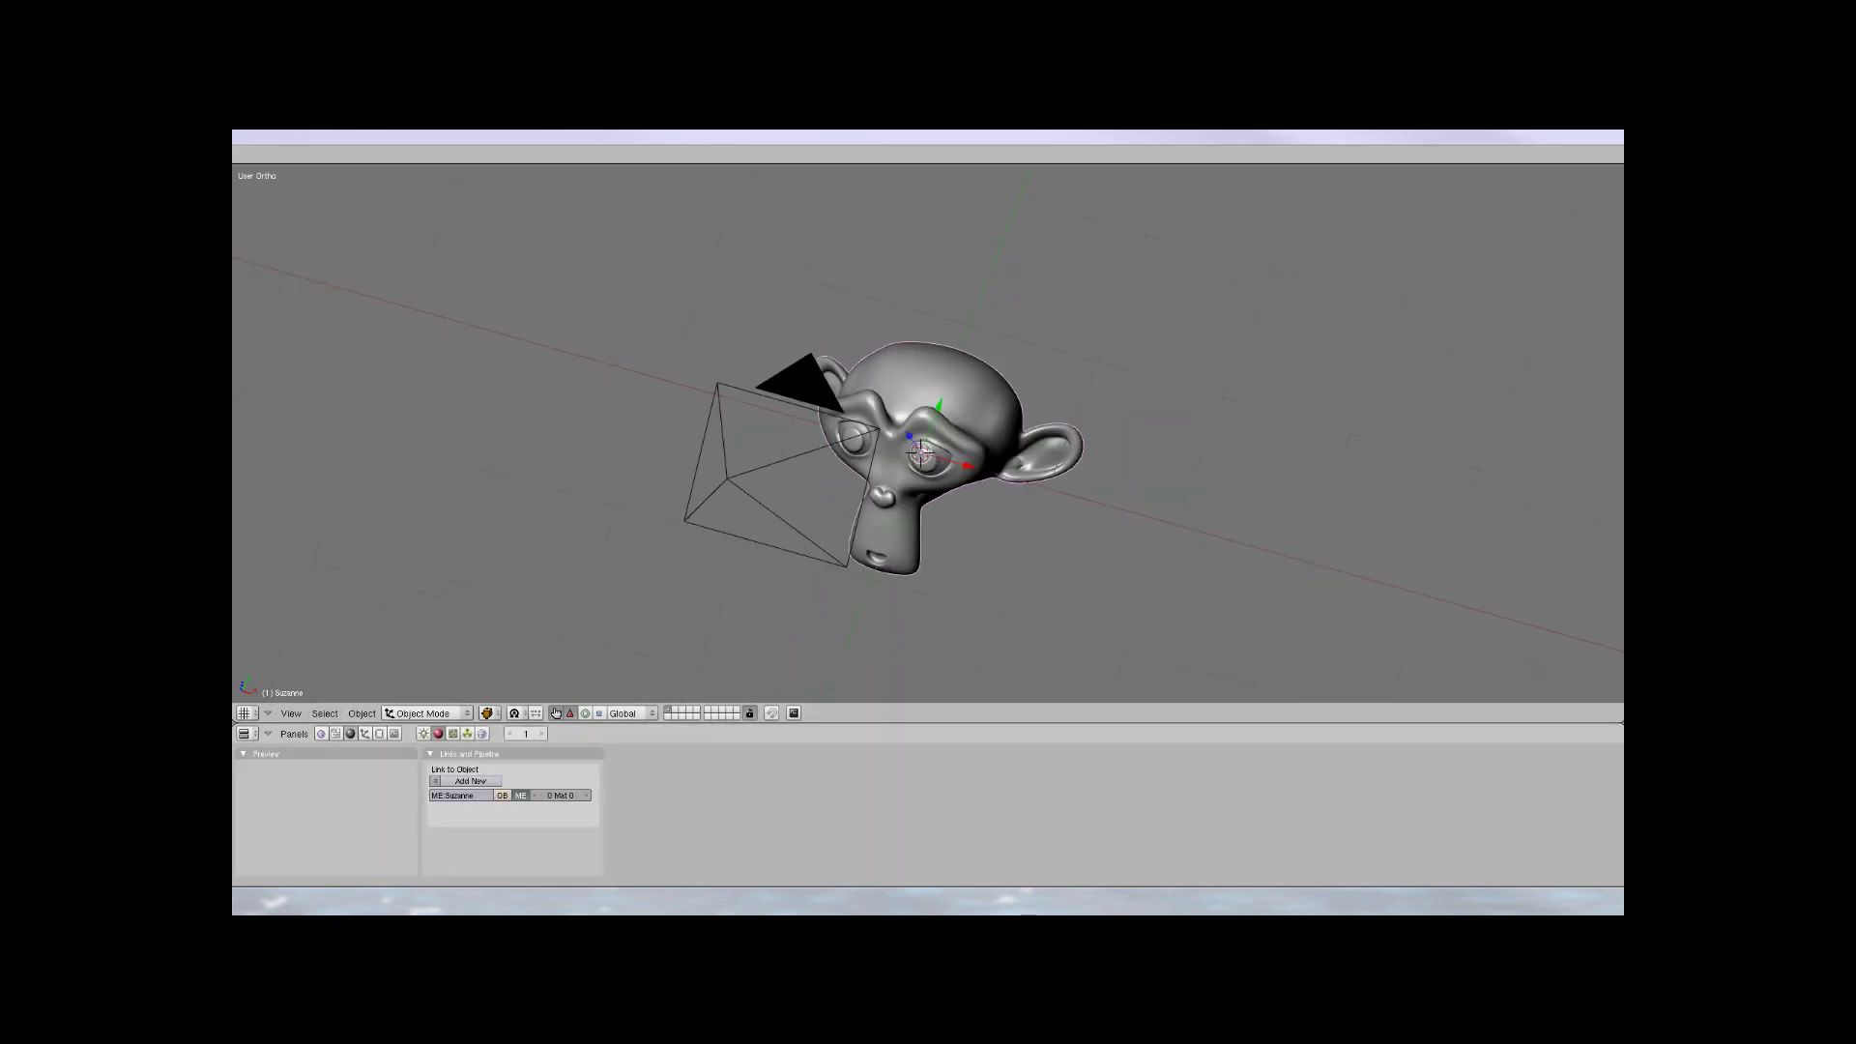
key("KP_0")
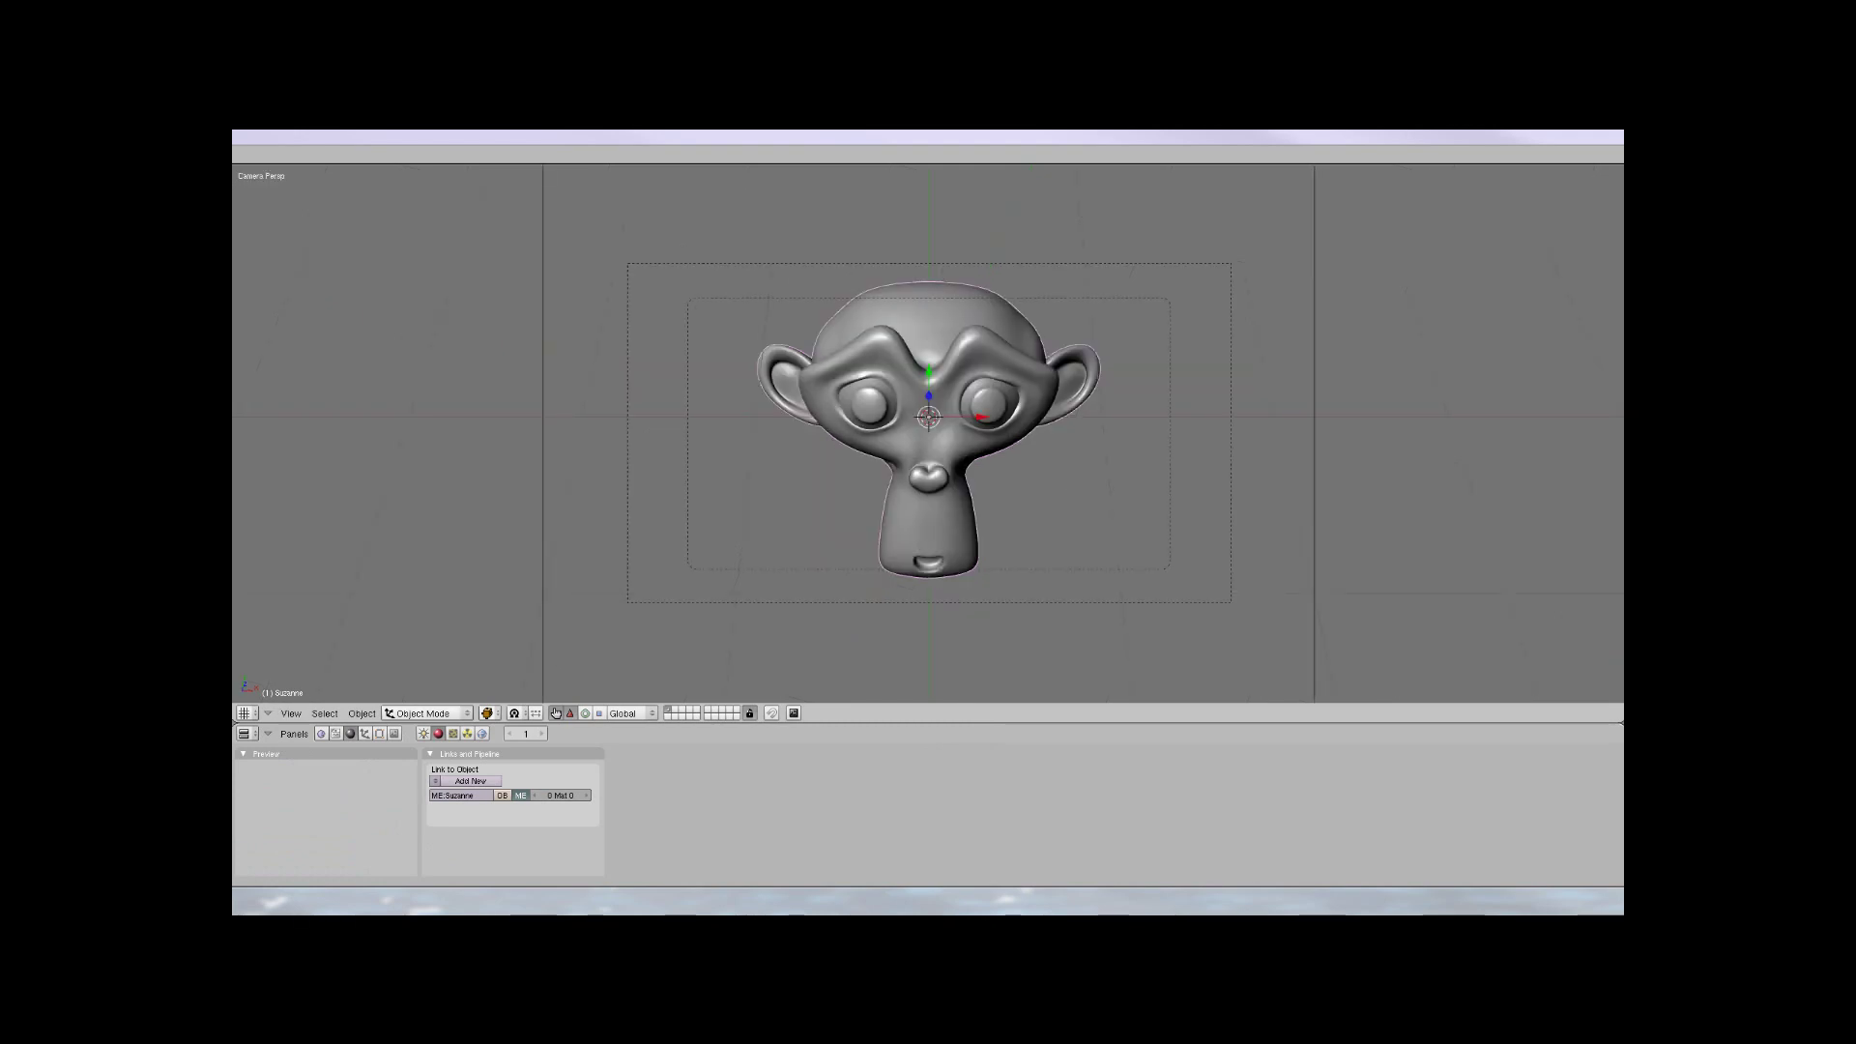
left_click(486, 713)
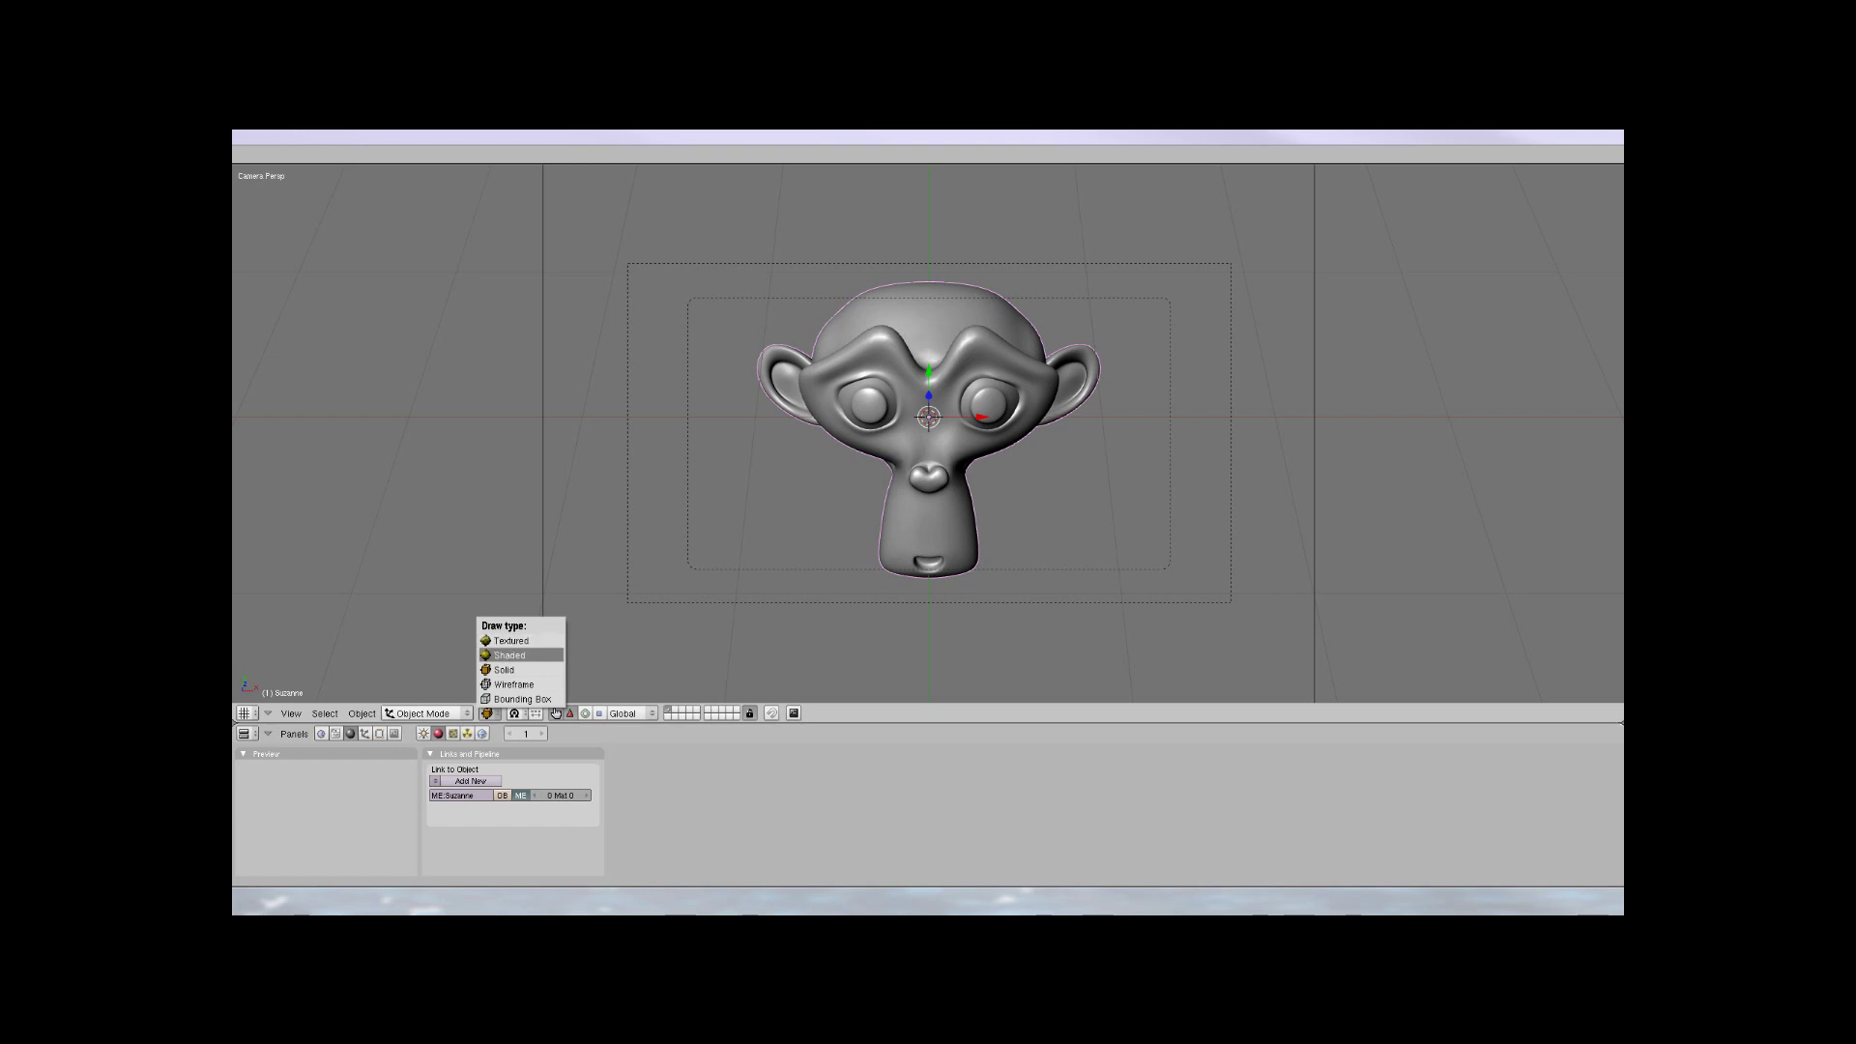
left_click(511, 641)
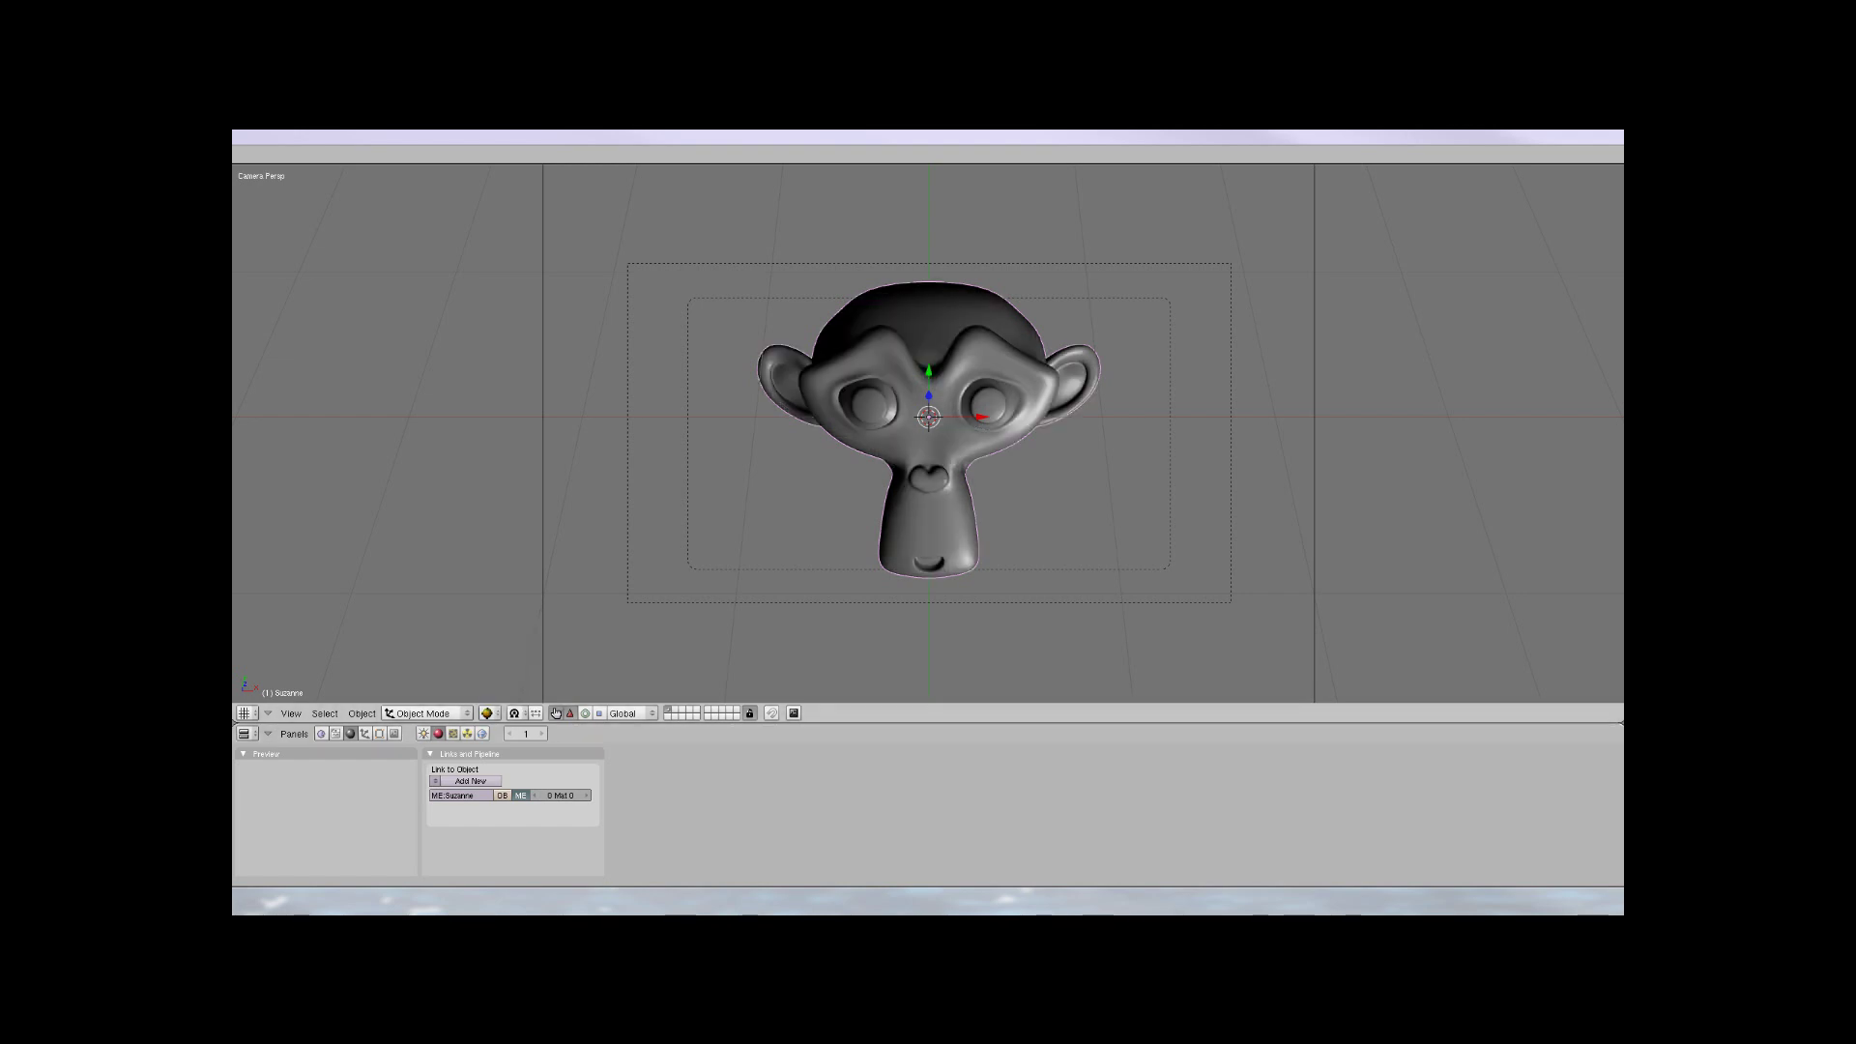
Add a new material to the monkey and set its base color to a golden tan with R about 0.806
scroll(928, 432, "up", 1)
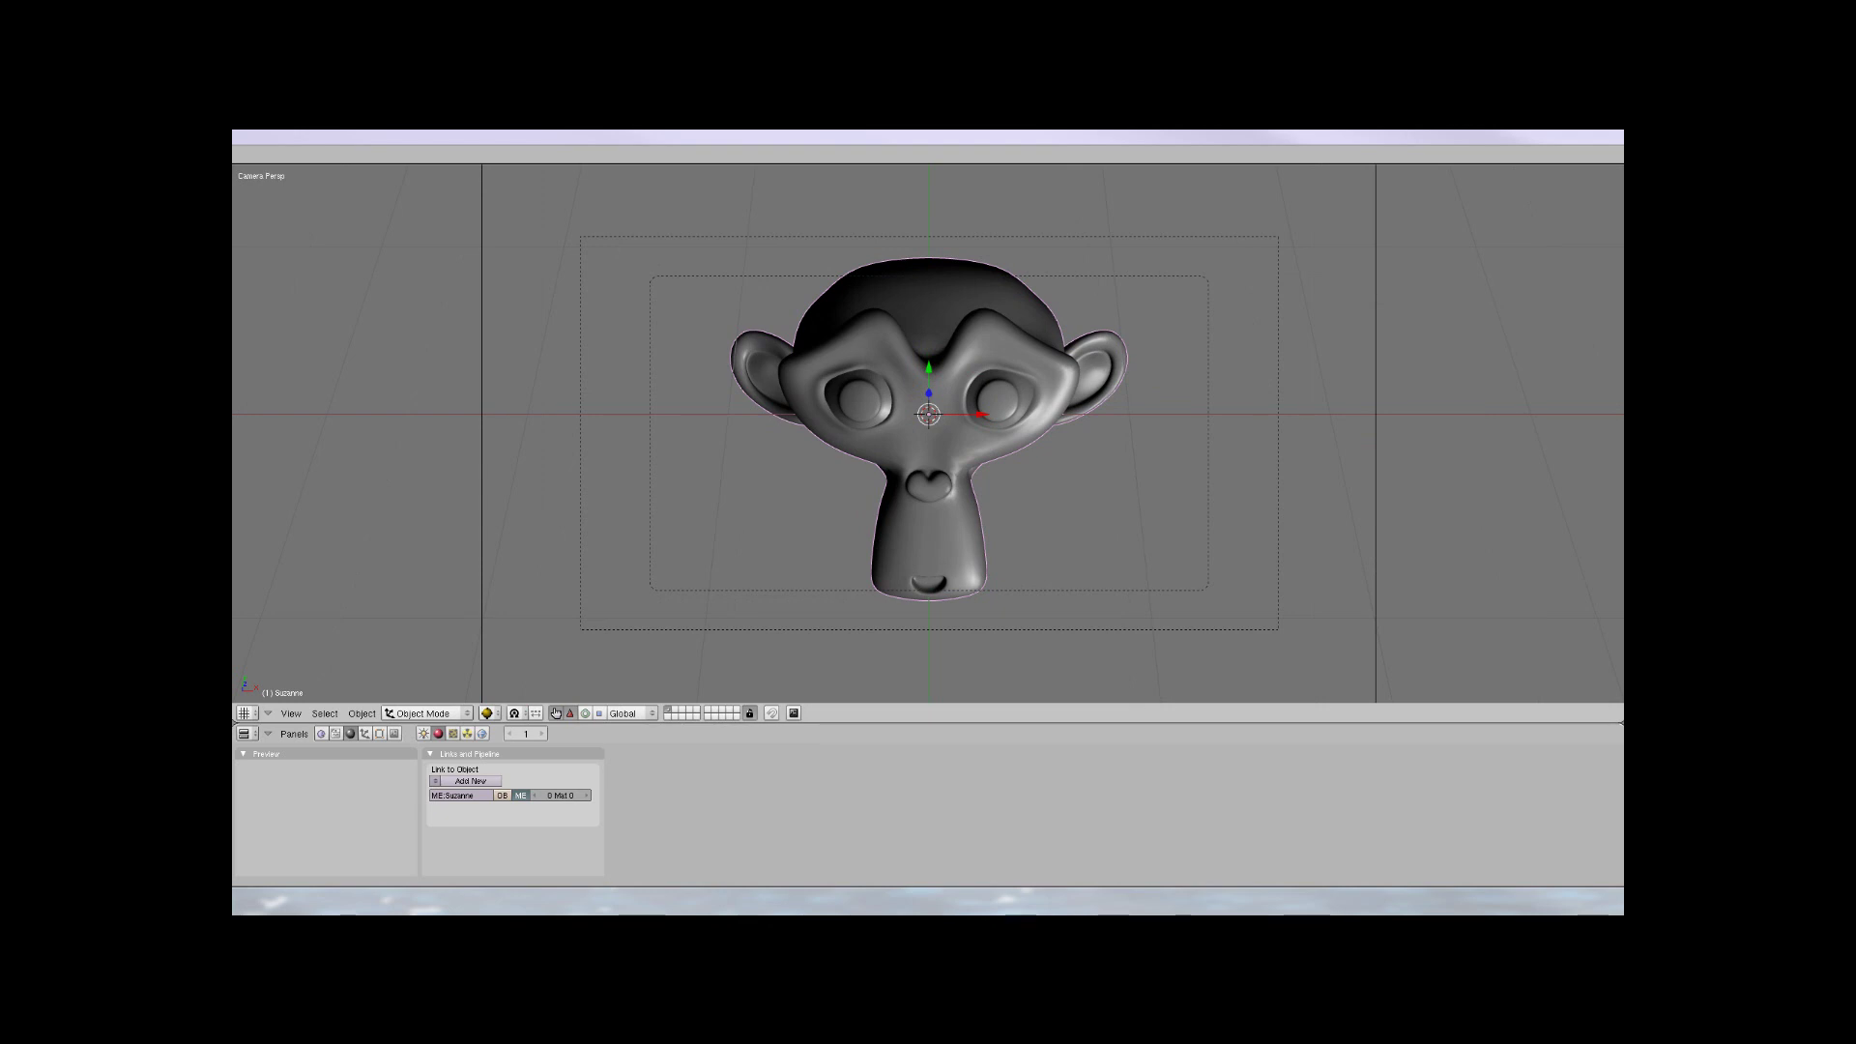
left_click(471, 780)
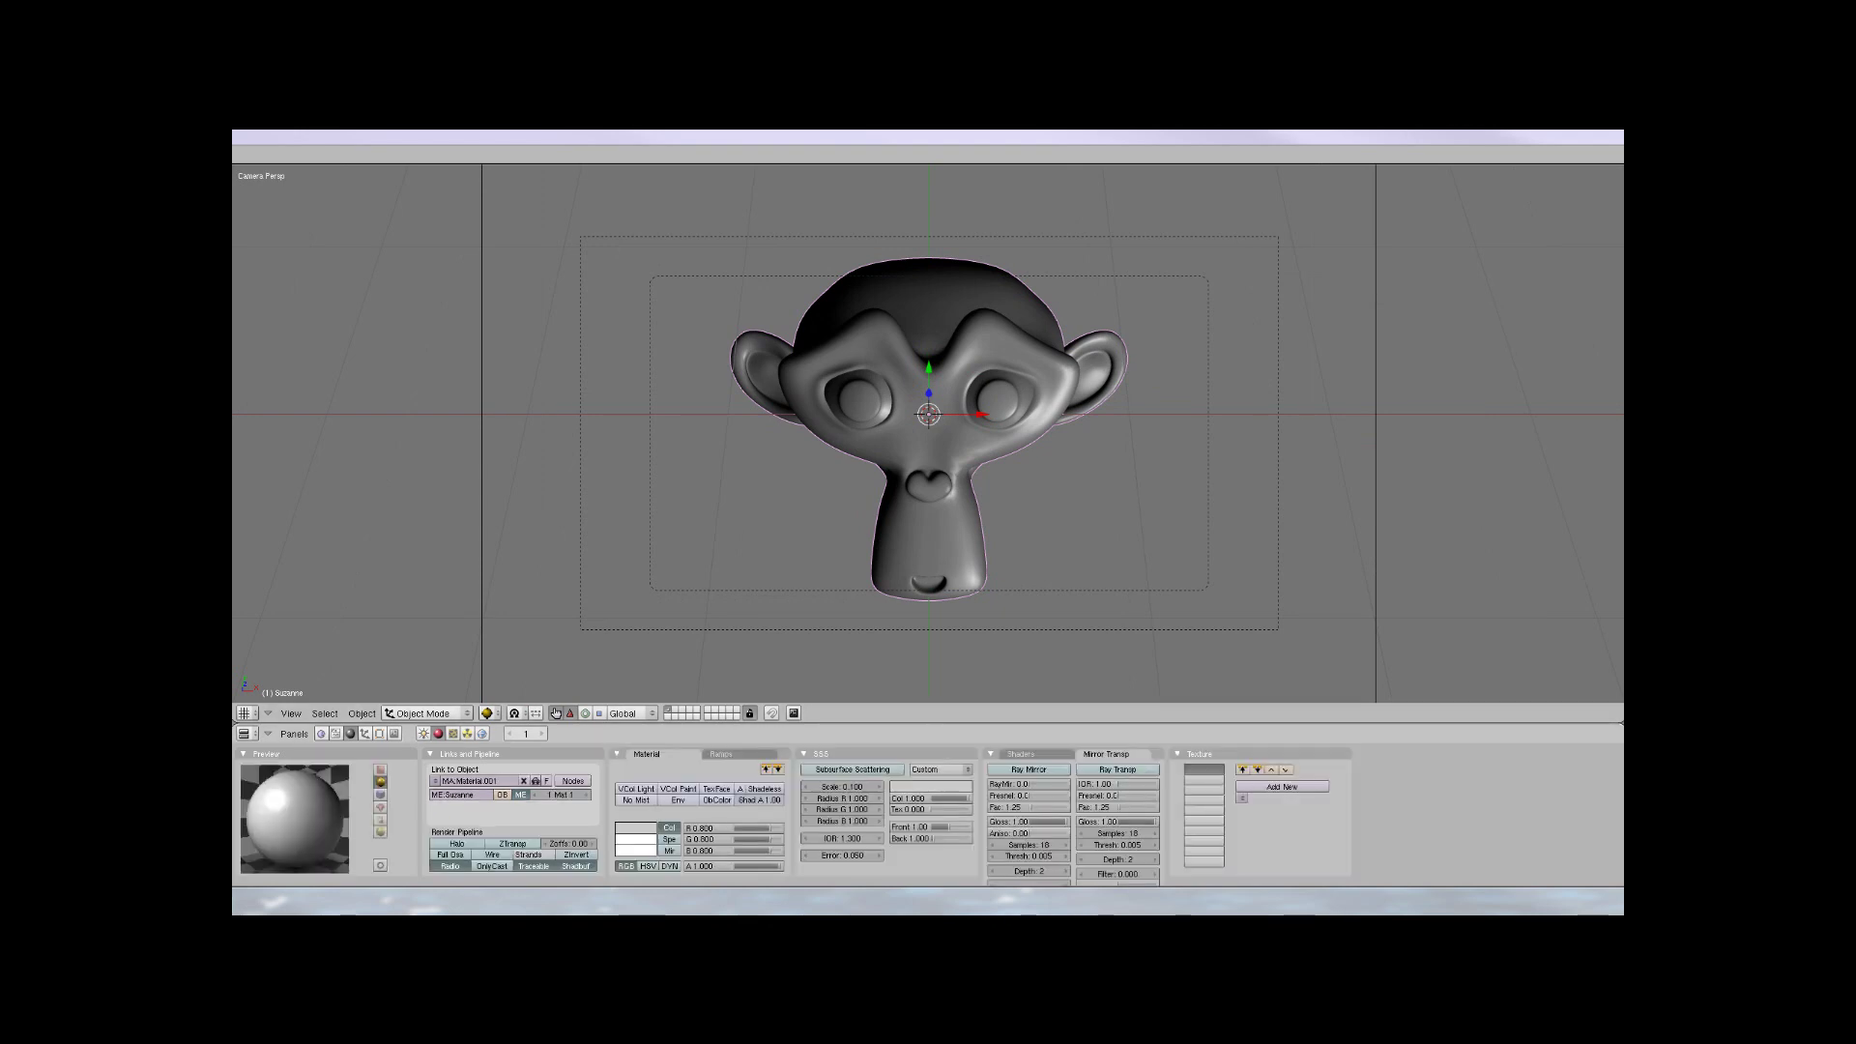
left_click(635, 829)
left_click_drag(638, 815, 700, 746)
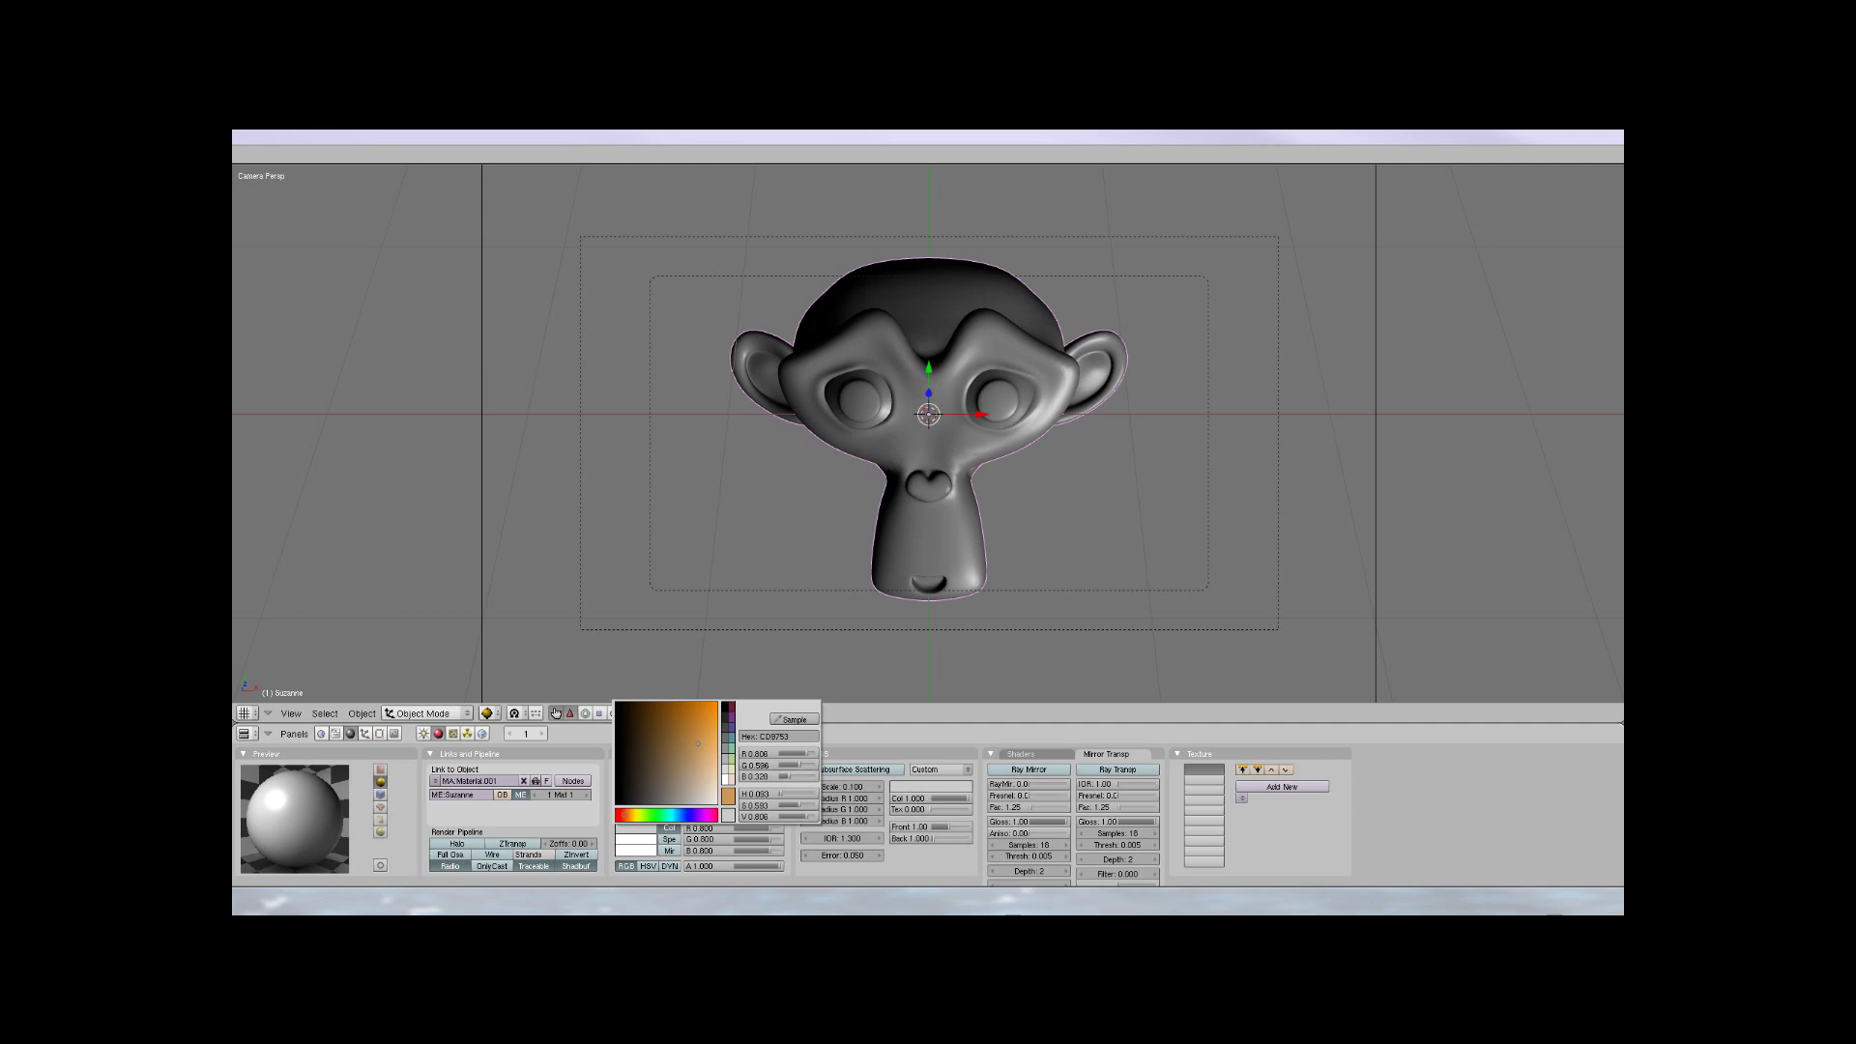
left_click_drag(624, 815, 626, 815)
left_click_drag(698, 743, 693, 740)
left_click_drag(697, 741, 703, 745)
left_click_drag(698, 750, 697, 752)
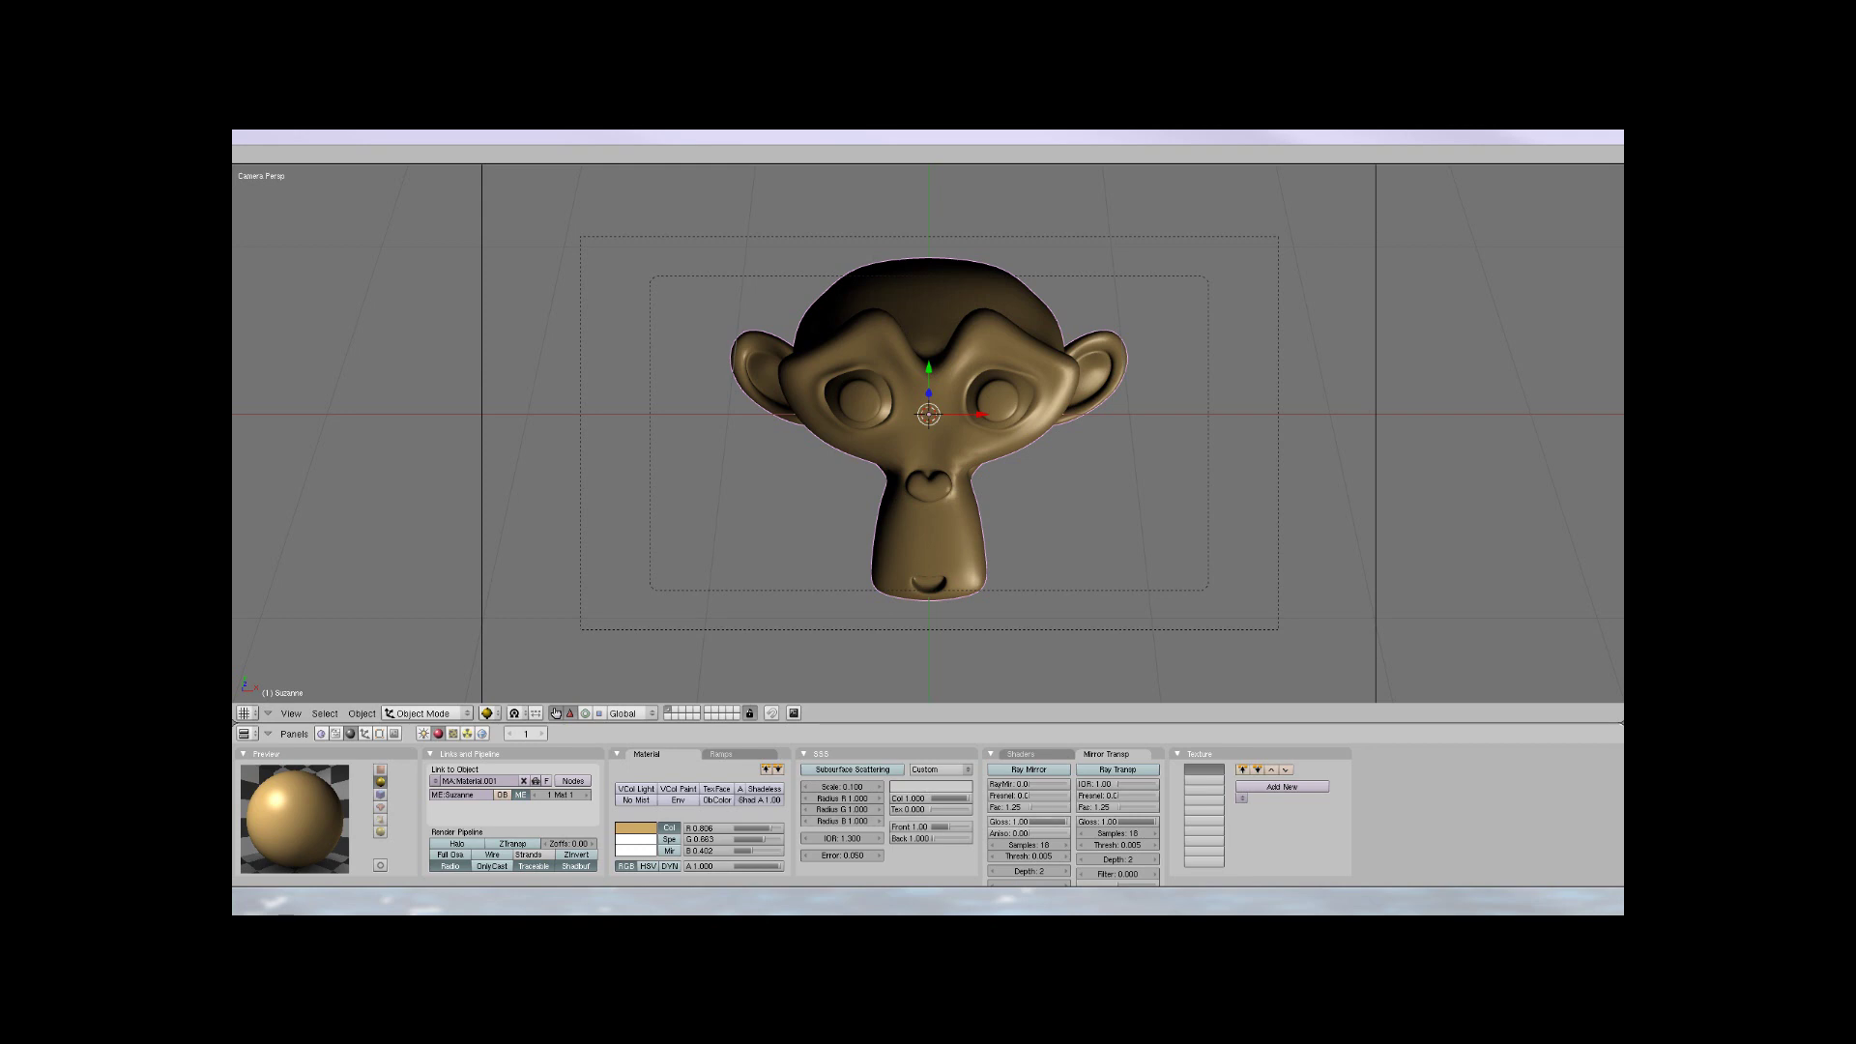
Enable Ray Mirror on the monkey's material and set RayMir to 0.1
left_click(1027, 770)
left_click(1013, 784)
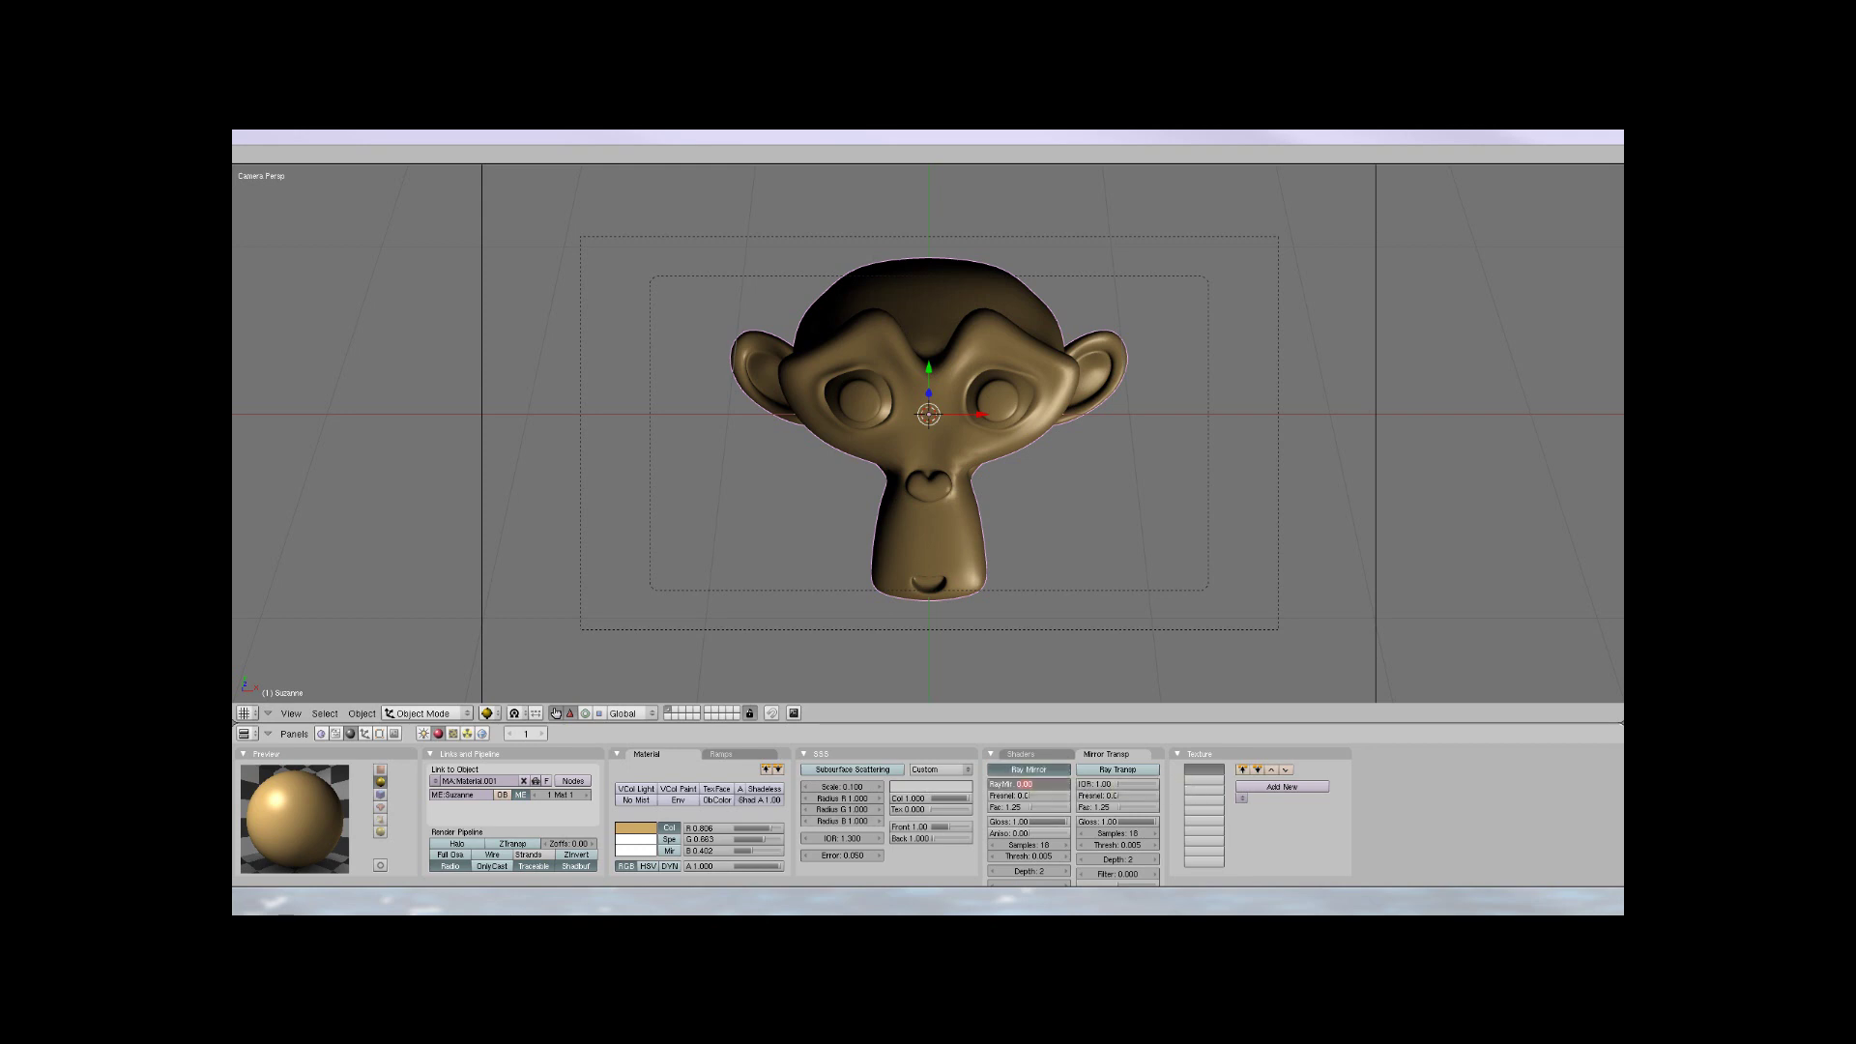
type("0.1")
key("Return")
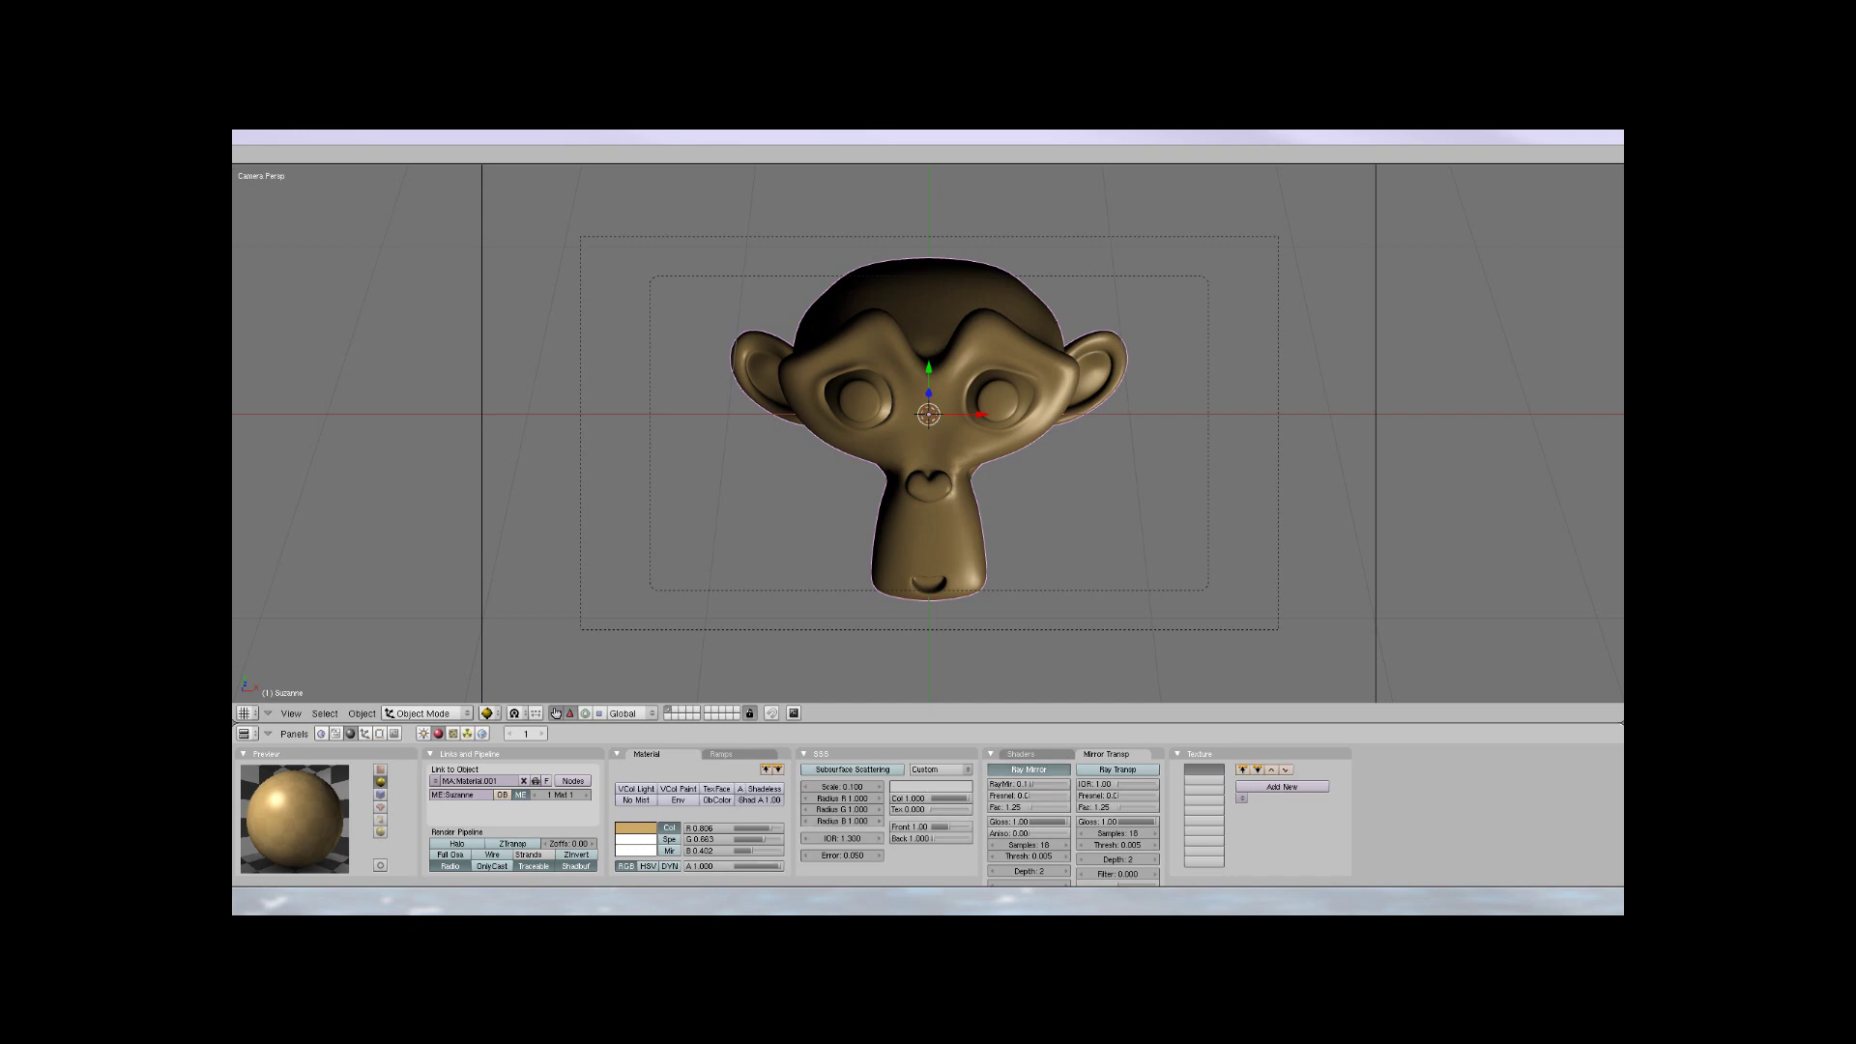
Try the WardIso specular shader on the monkey's material with a Spec value of about 0.704
left_click(1020, 754)
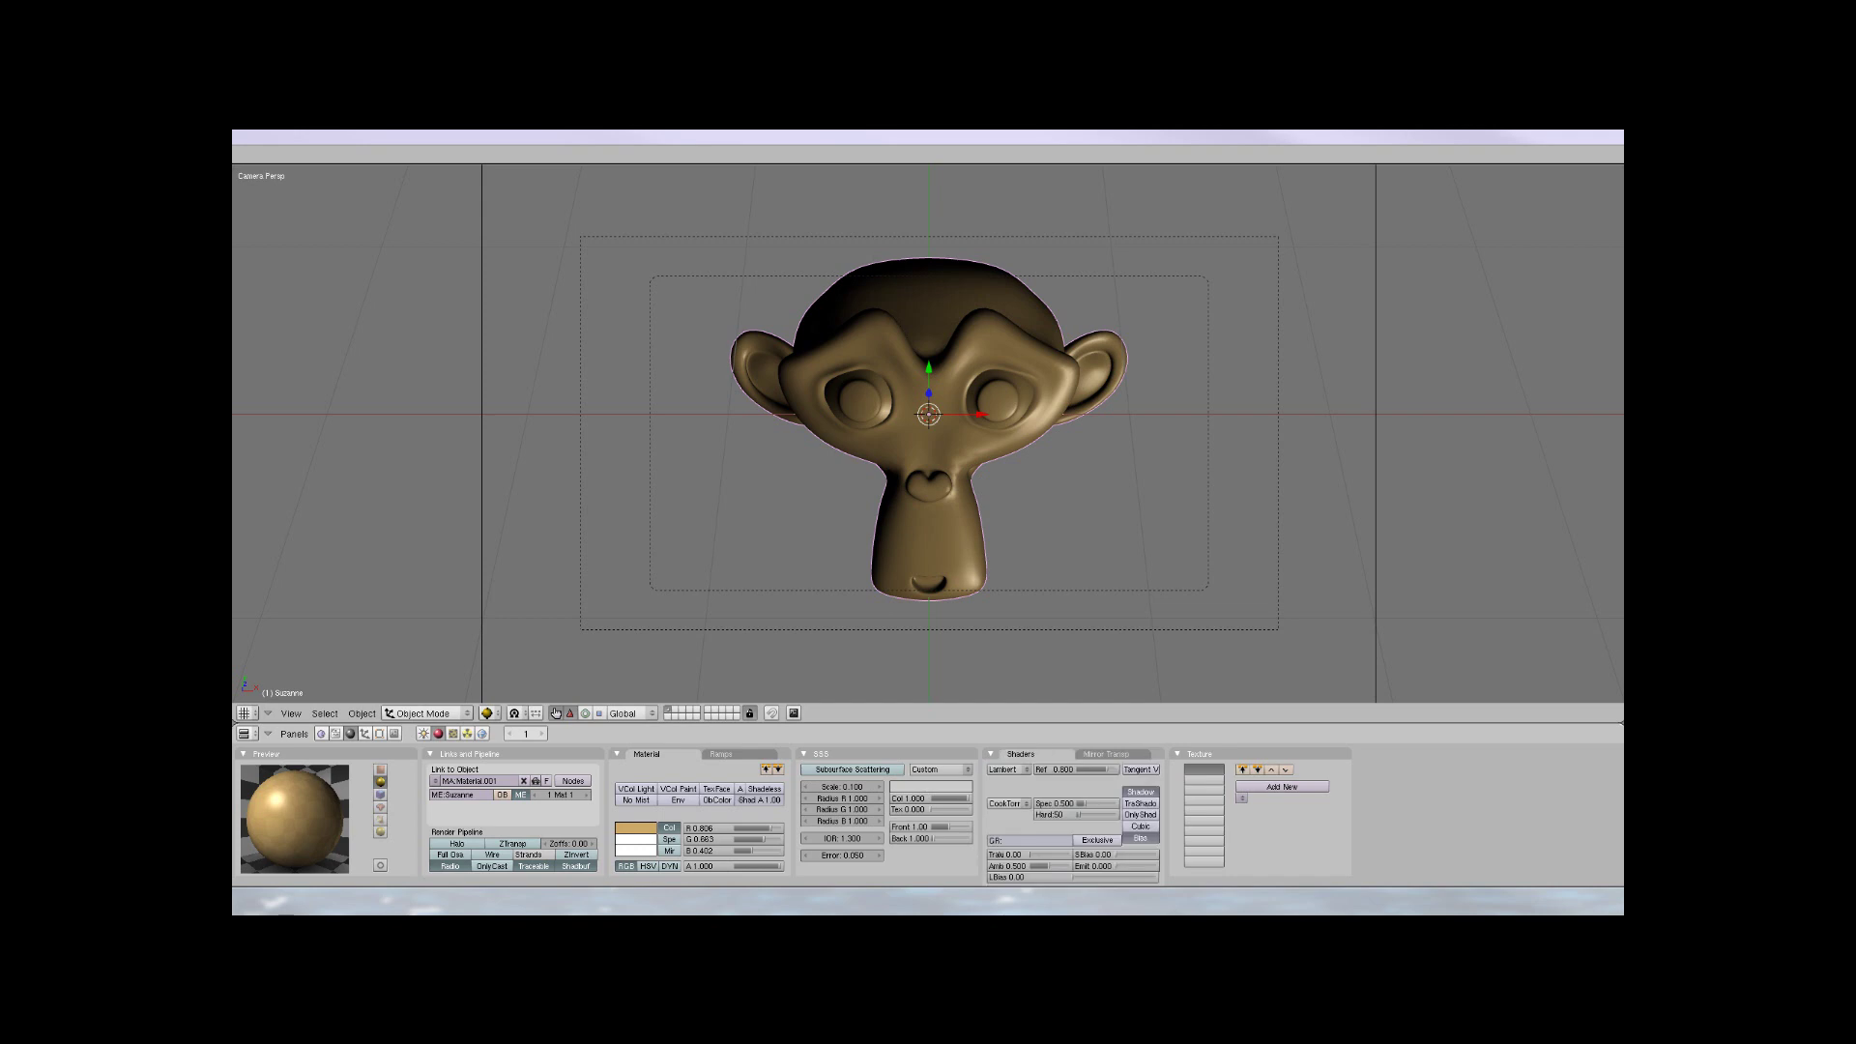
left_click(1006, 804)
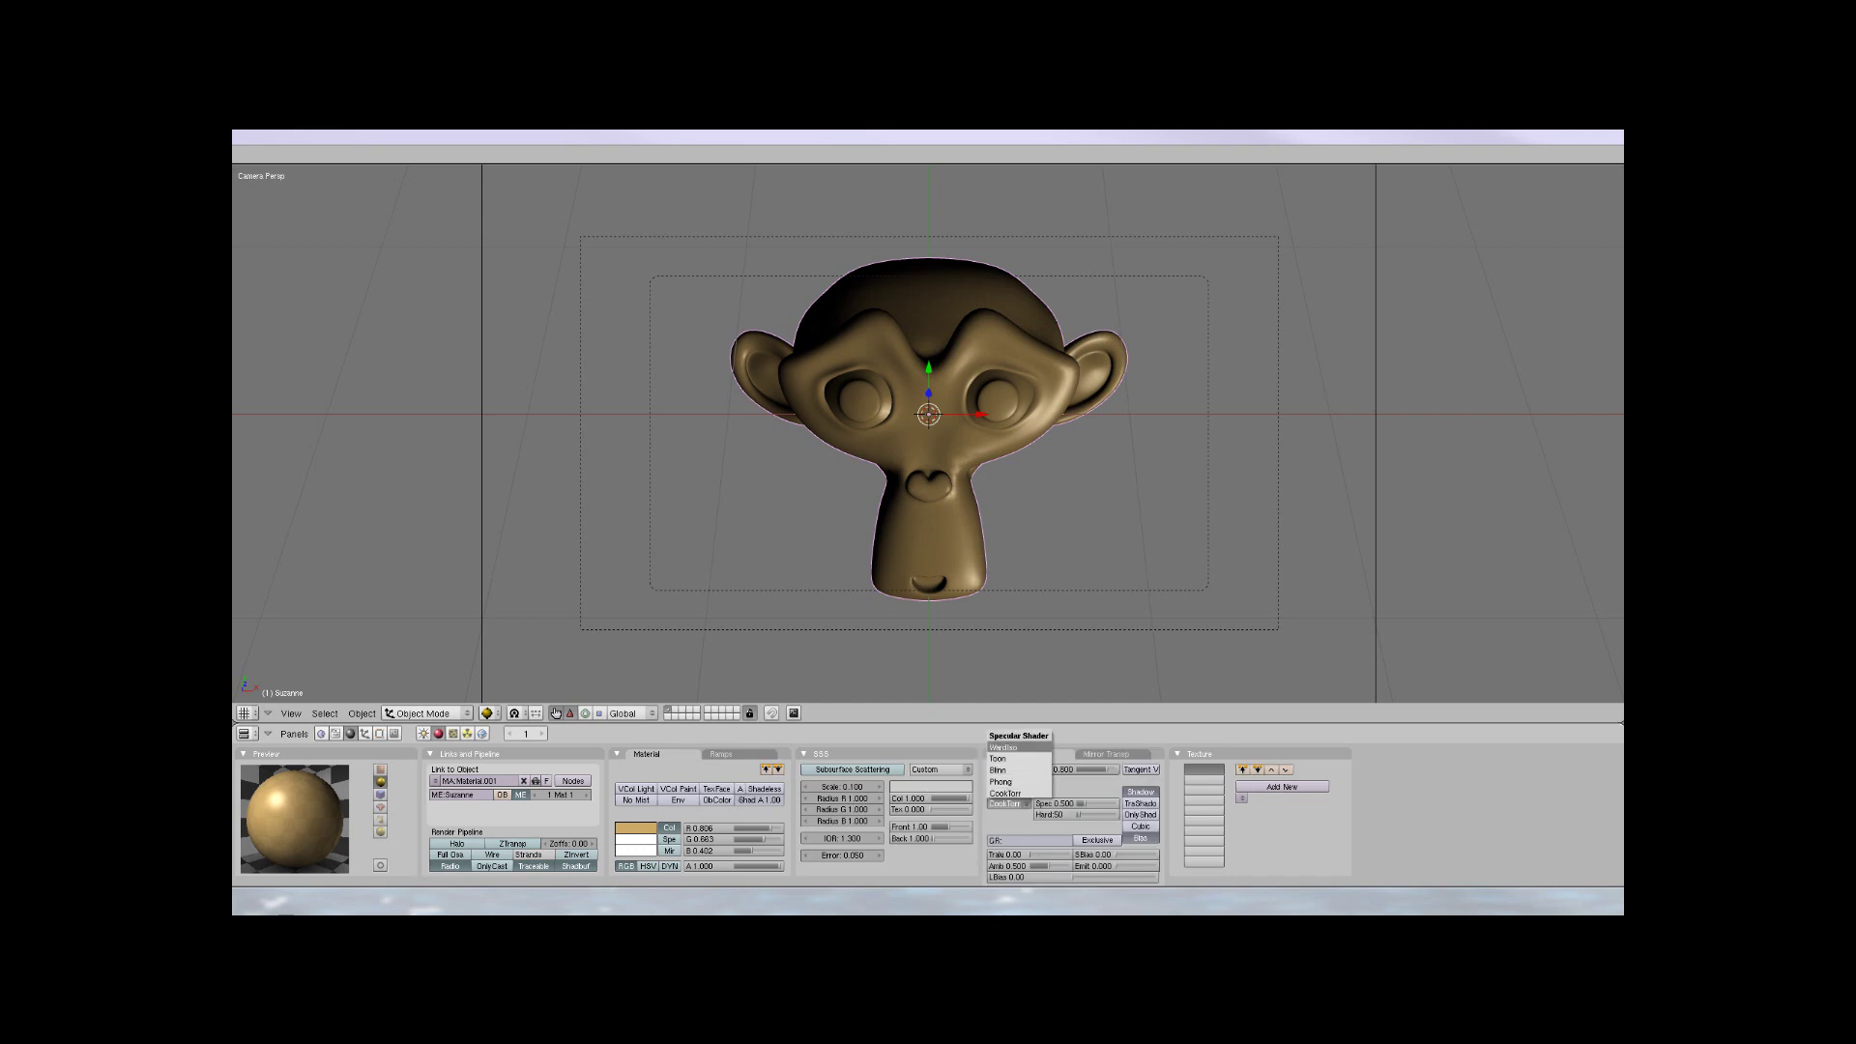
left_click(1003, 747)
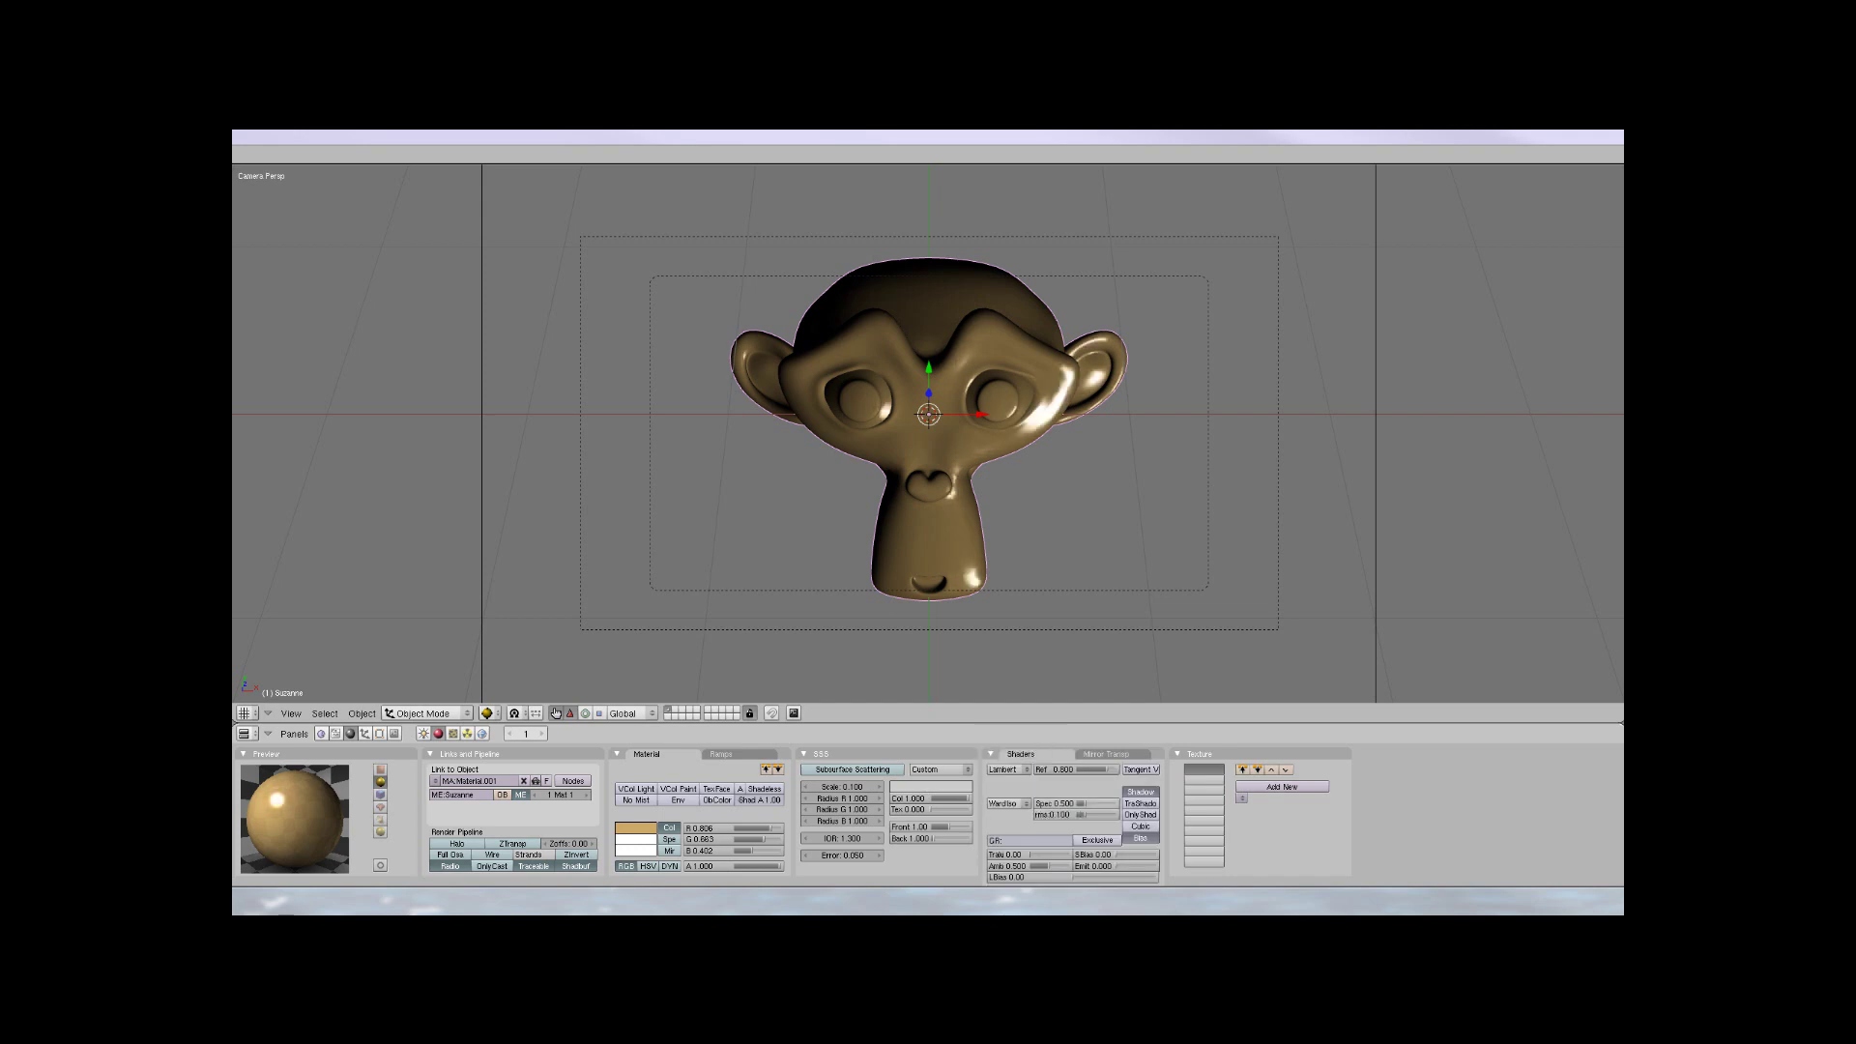
left_click_drag(1083, 804, 1090, 803)
Switch the specular shader to Blinn with Spec about 1.141, Hard 20 and Refr about 2.213
left_click(1005, 804)
left_click(1020, 769)
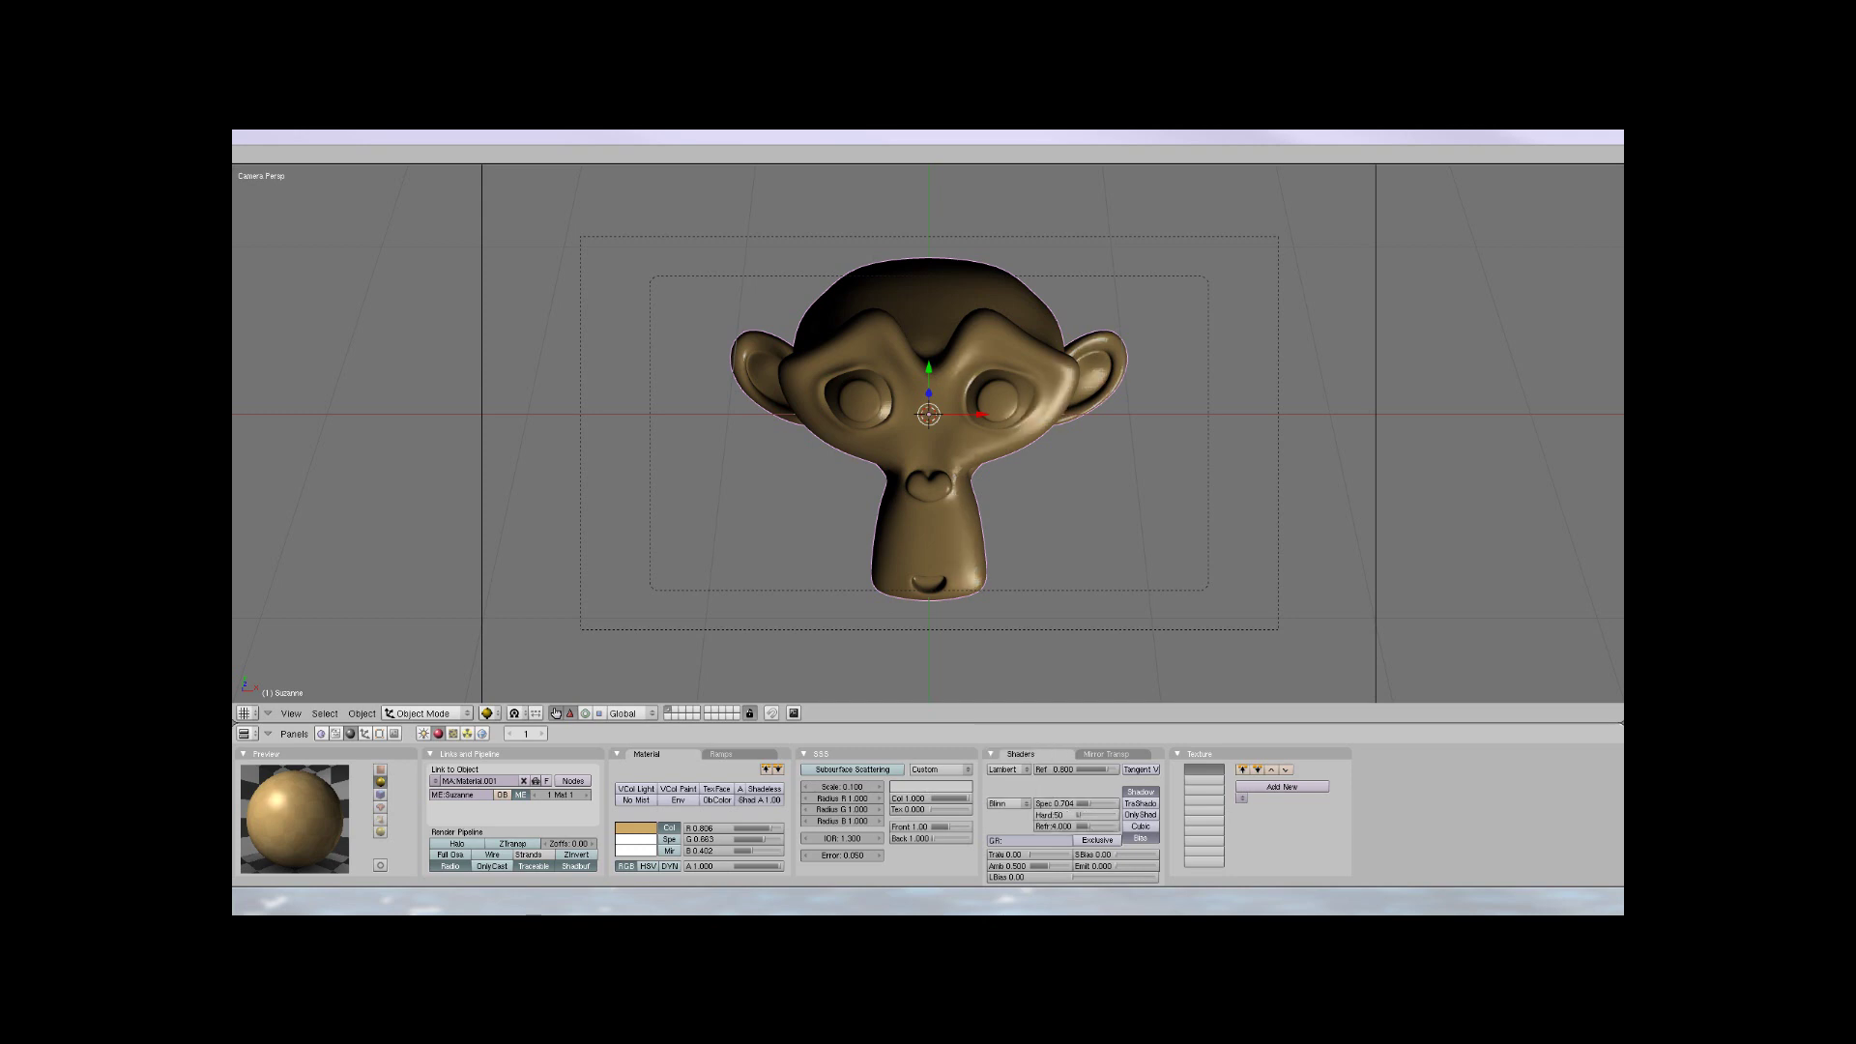
left_click_drag(1081, 815, 1094, 803)
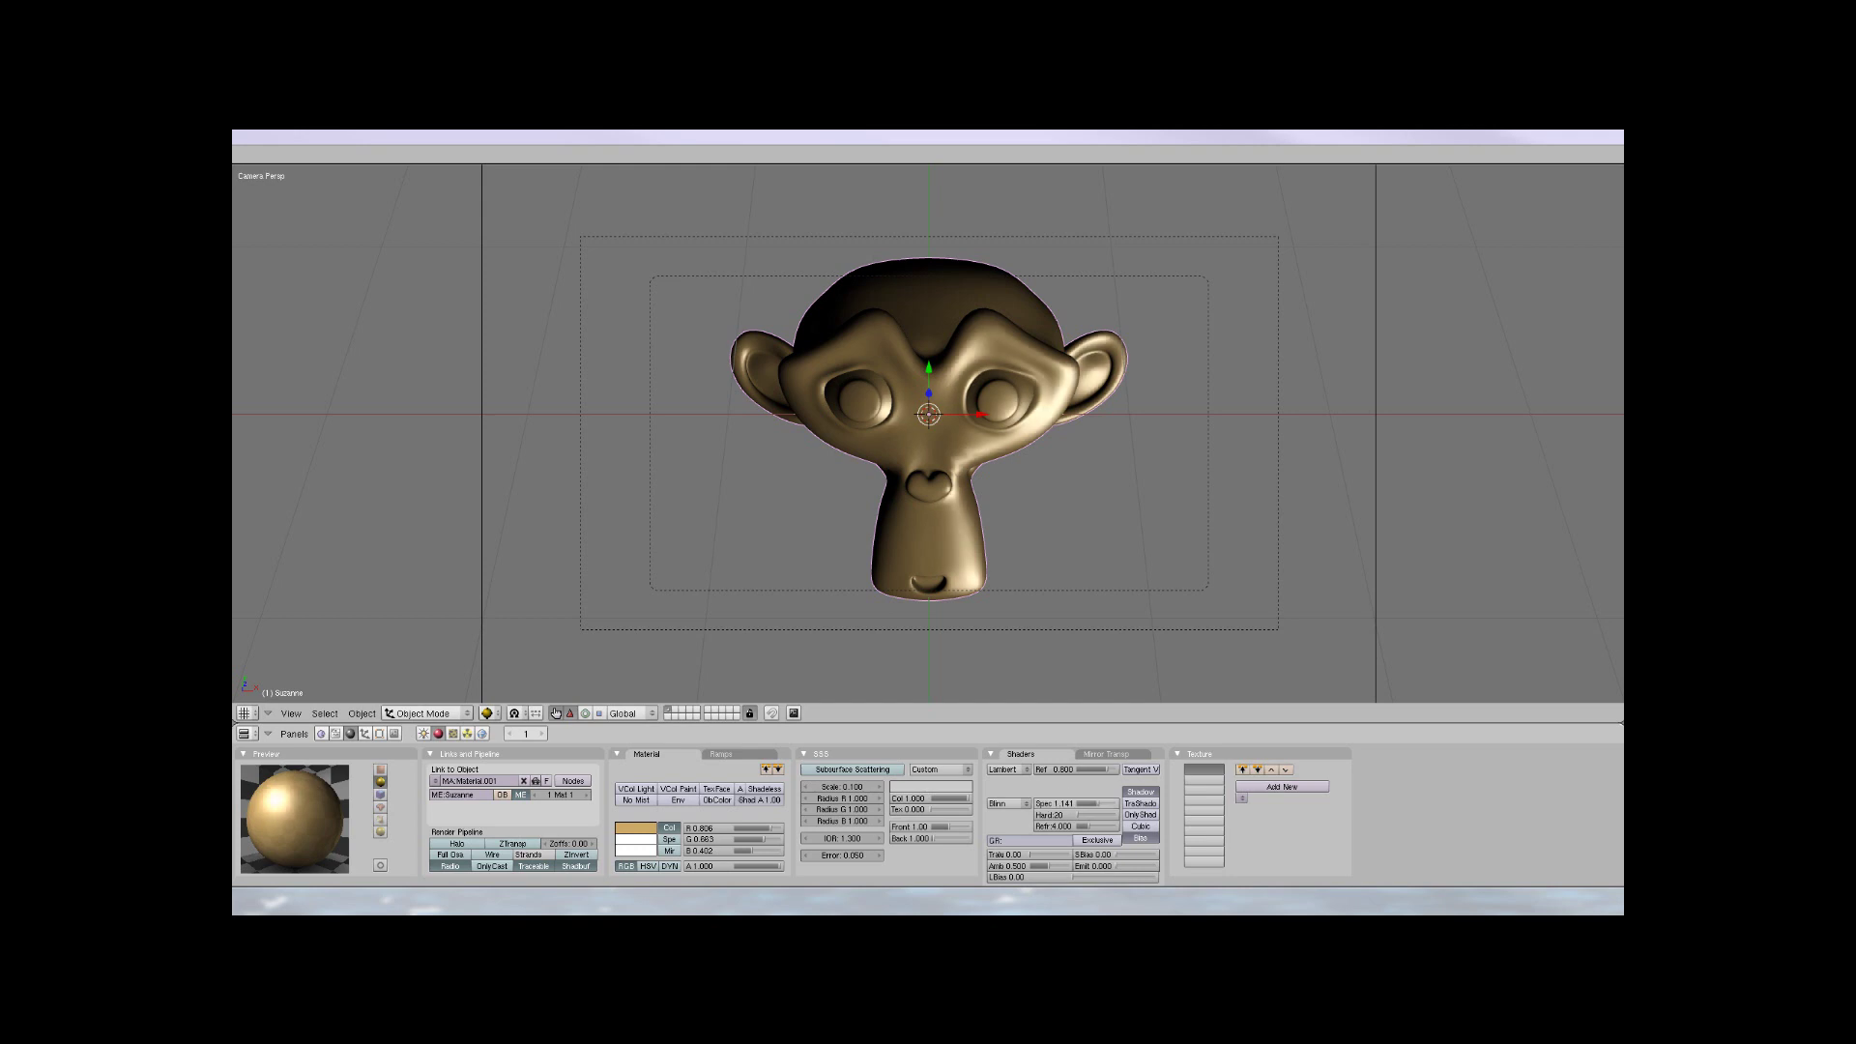
left_click_drag(1088, 826, 1084, 827)
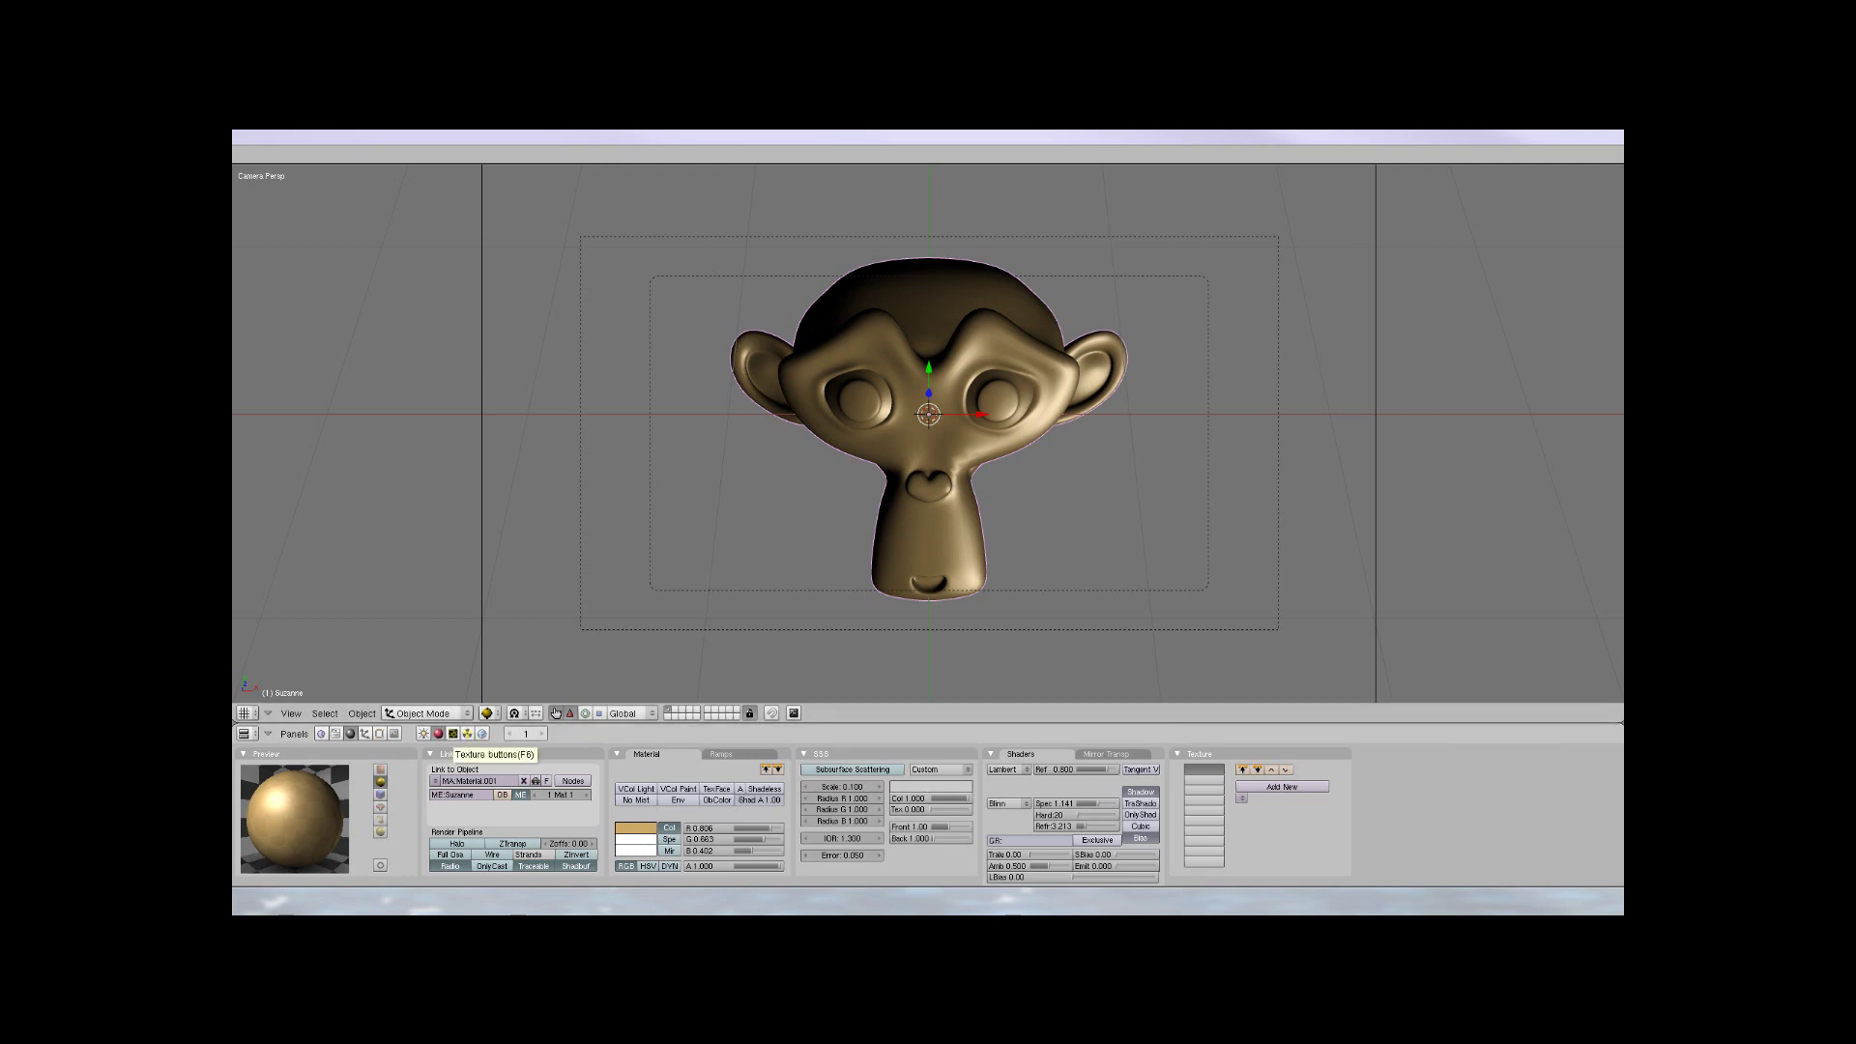
Add a Clouds texture to the monkey's material with NoiseSize 0.150 and NoiseDepth 6, and return to the material settings
left_click(453, 734)
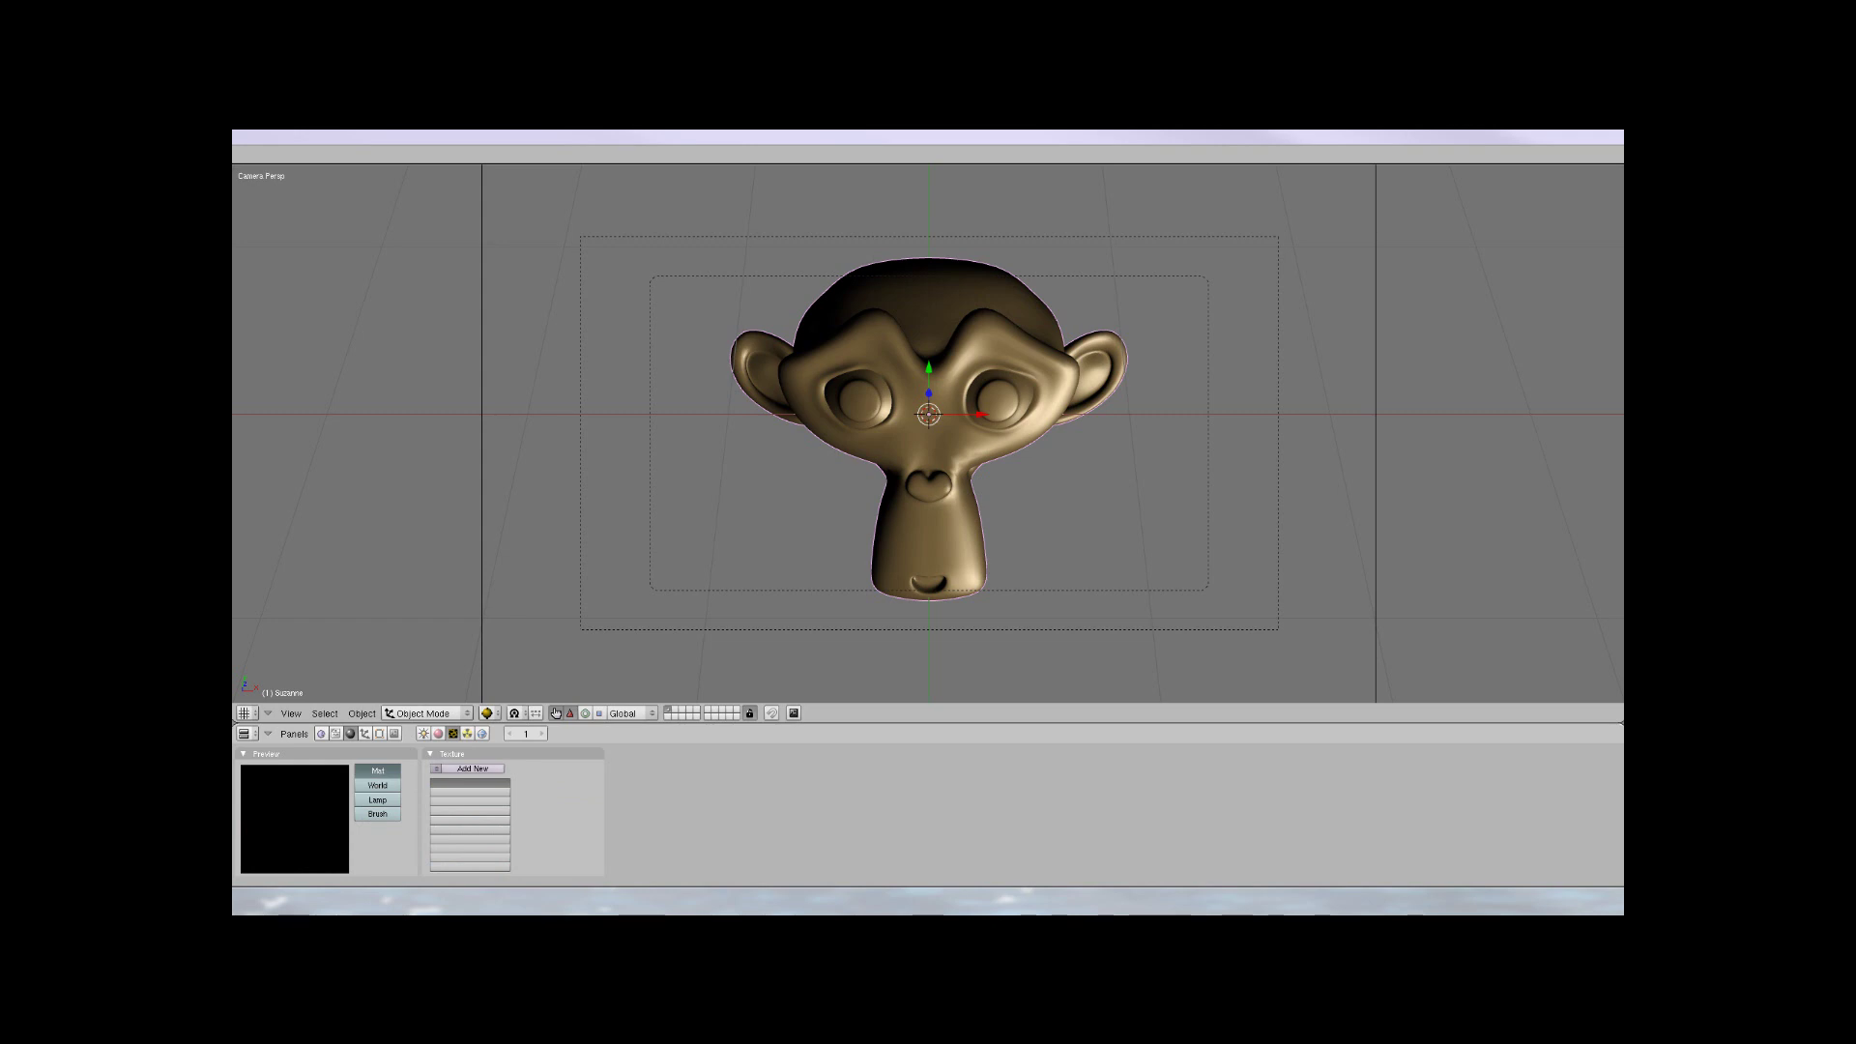
left_click(473, 768)
left_click(555, 793)
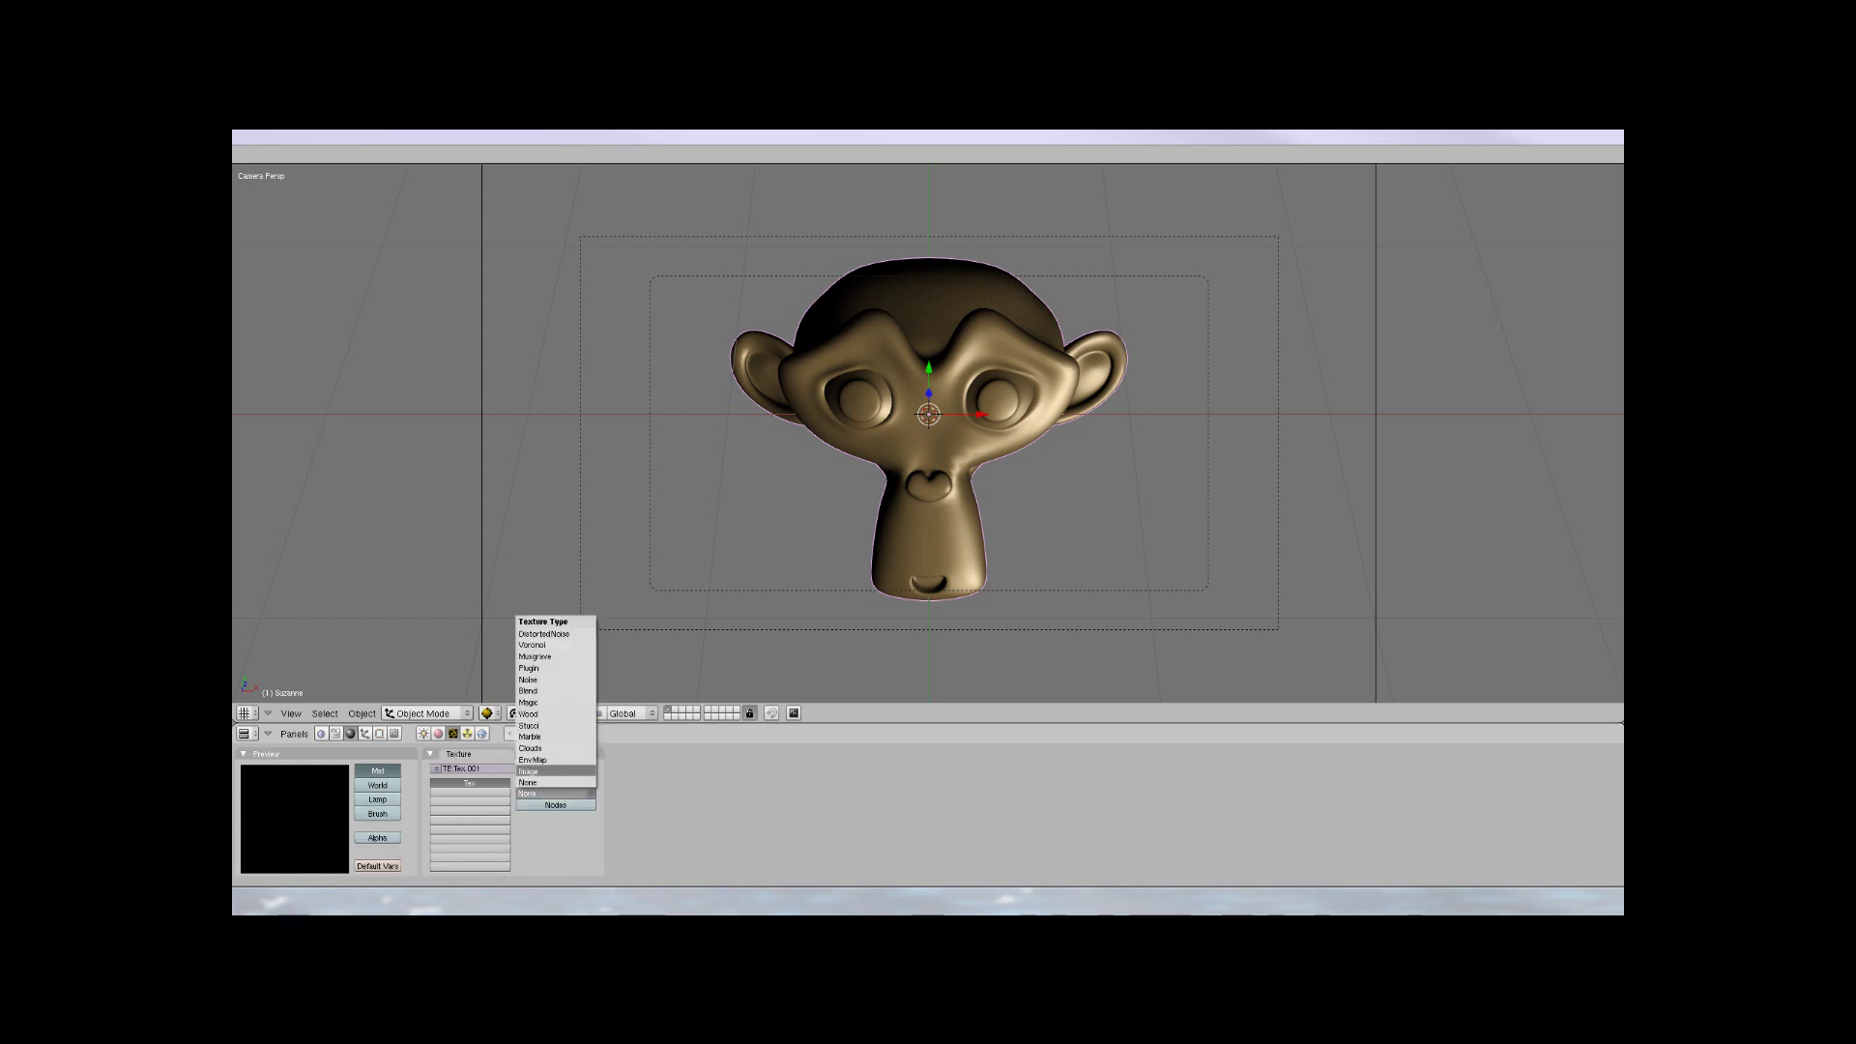
left_click(546, 748)
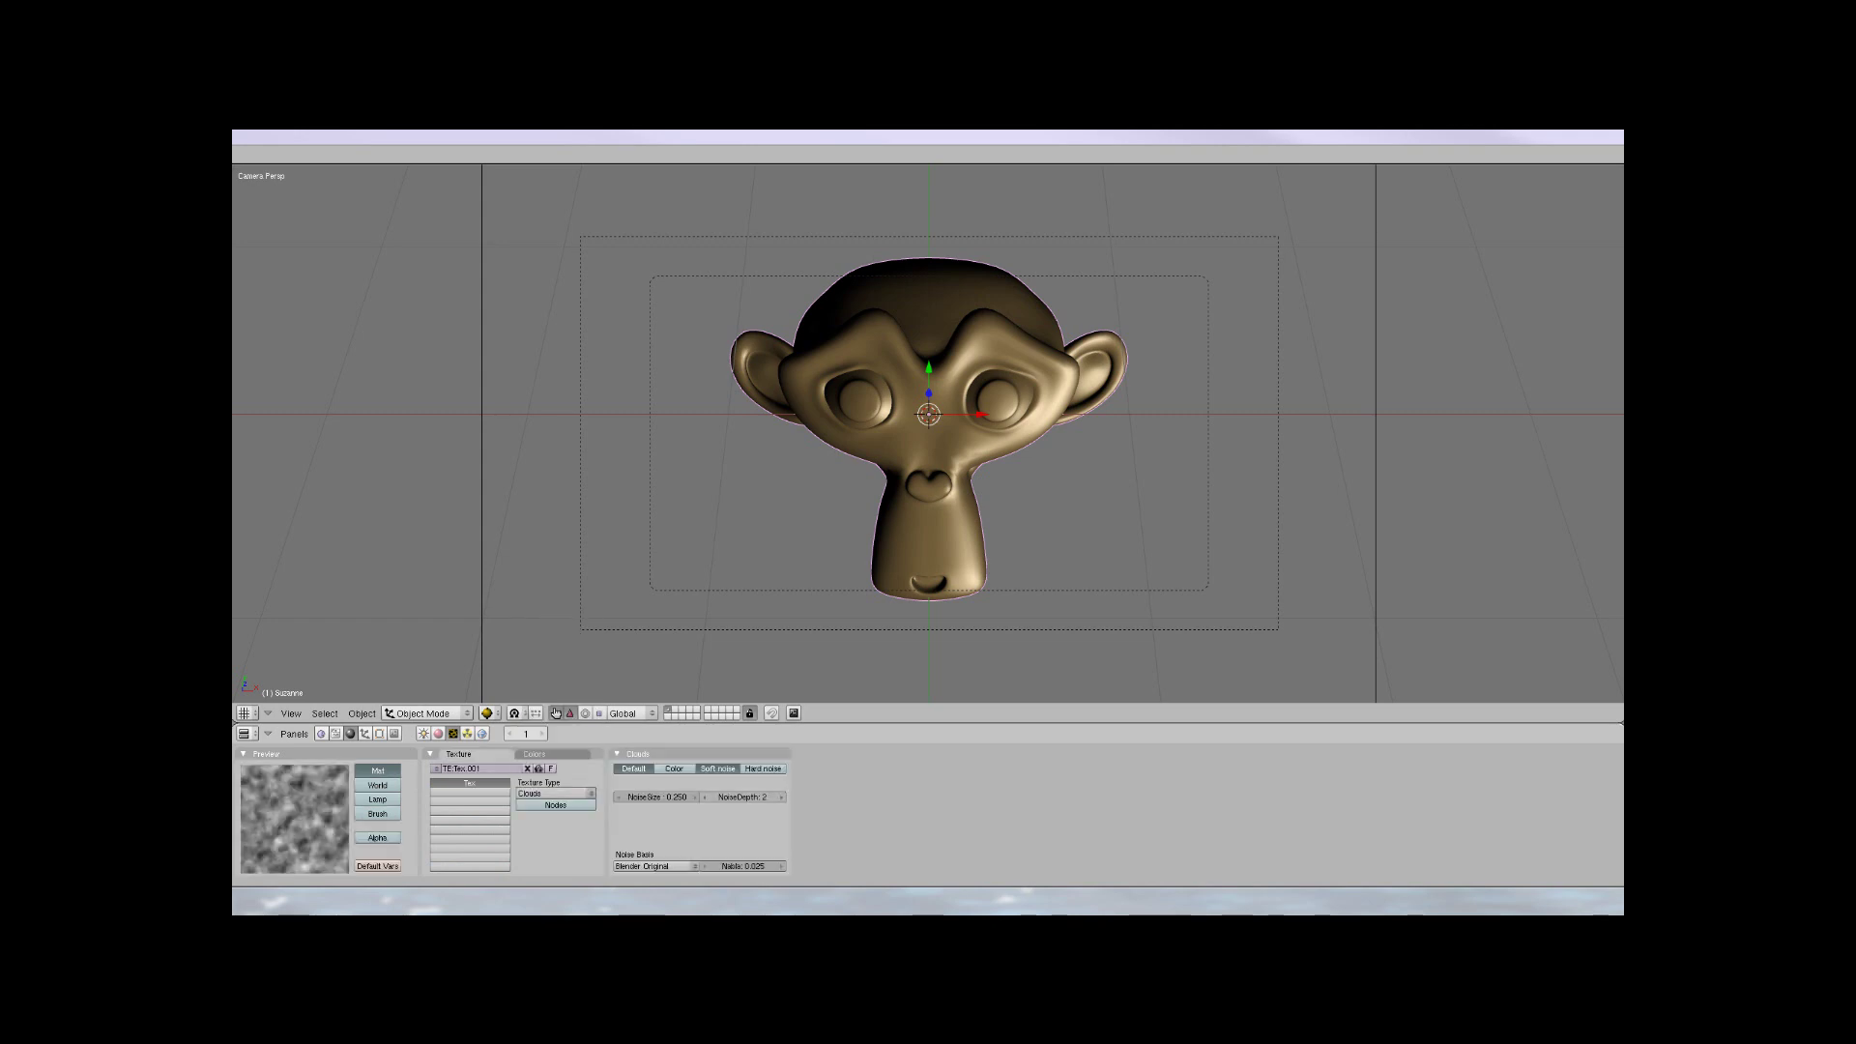
left_click(780, 797)
left_click(779, 796)
left_click(781, 796)
key("F5")
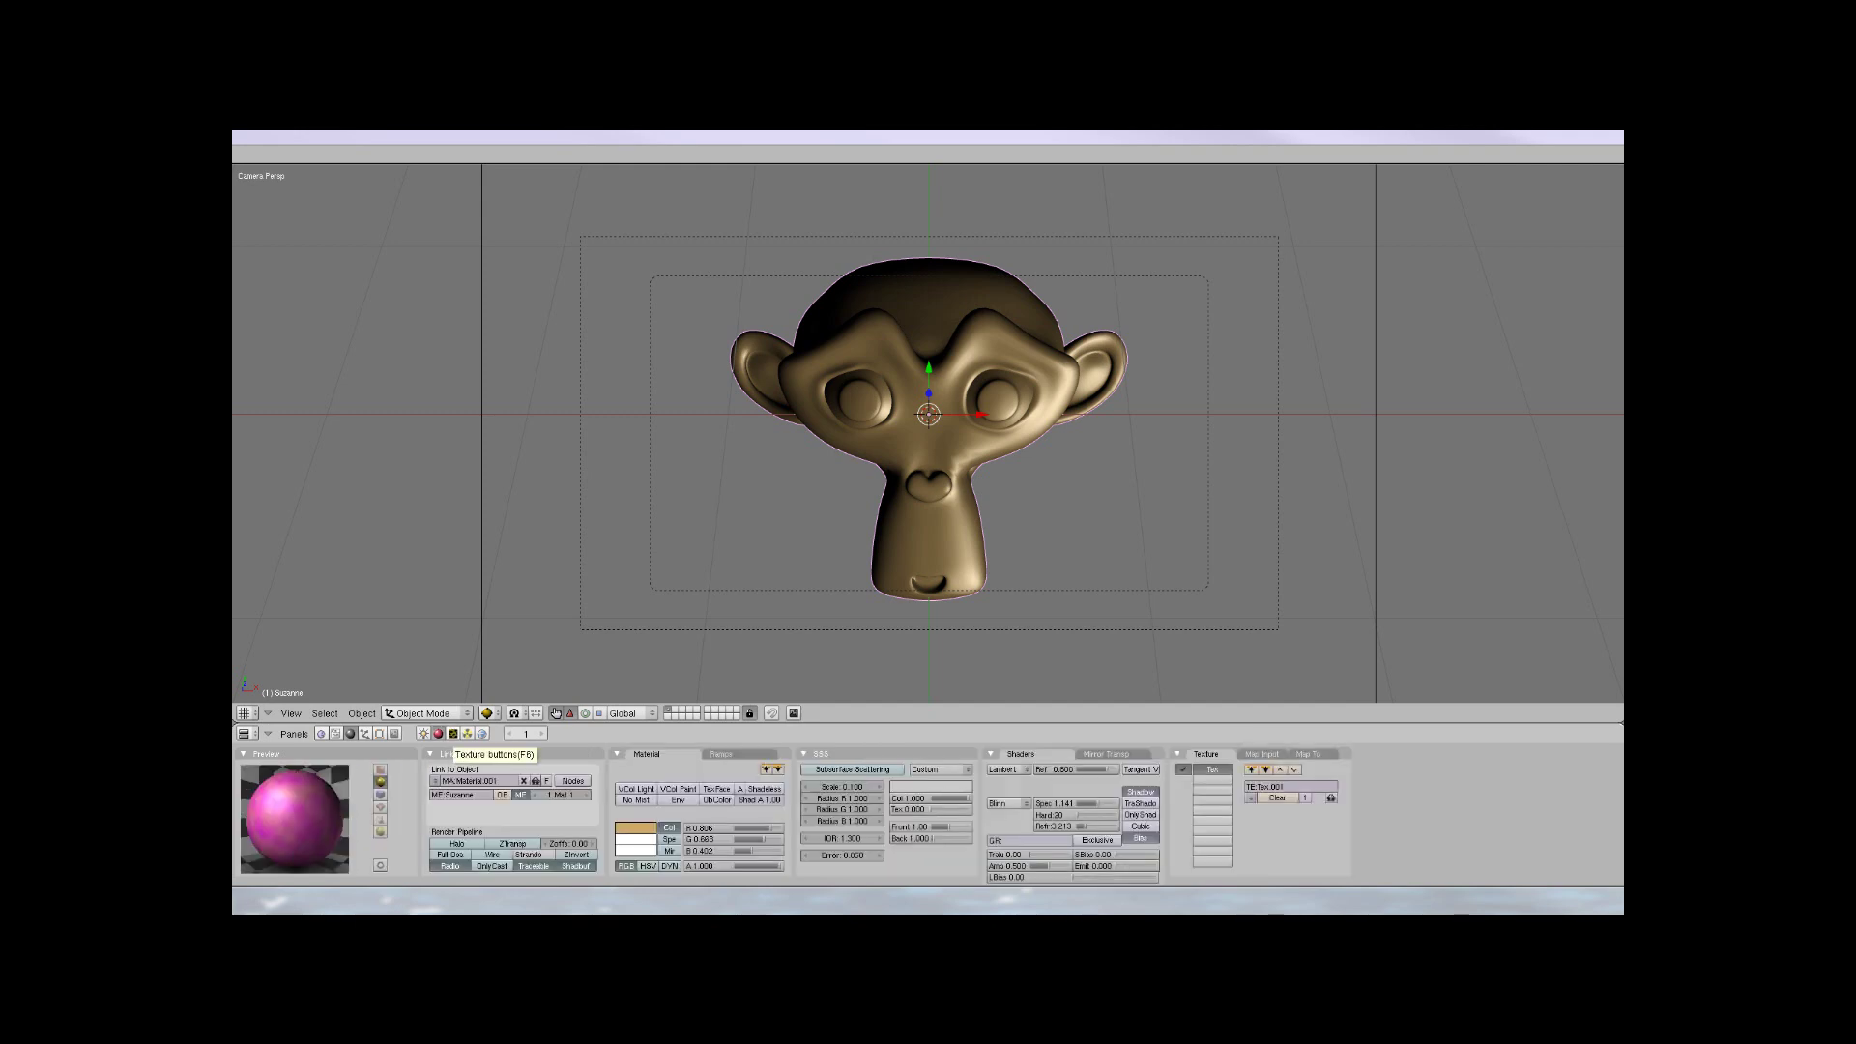
left_click(452, 733)
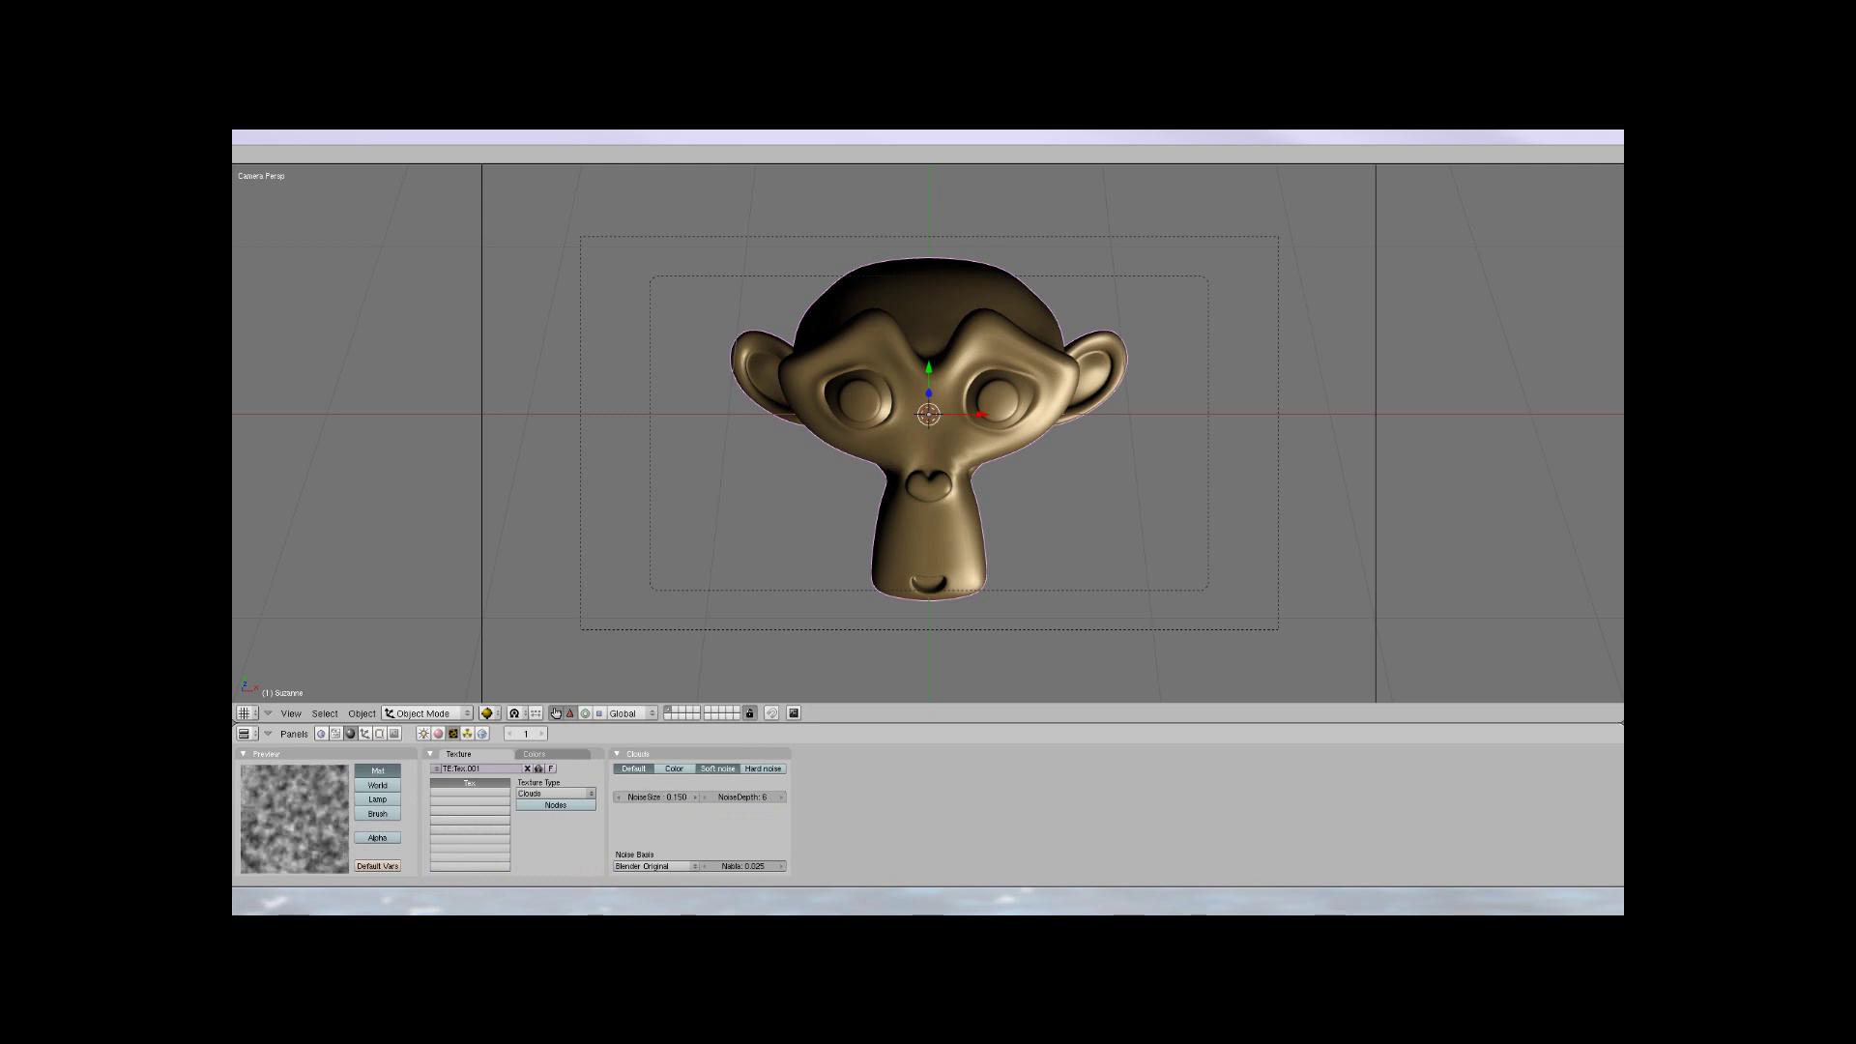
left_click(438, 734)
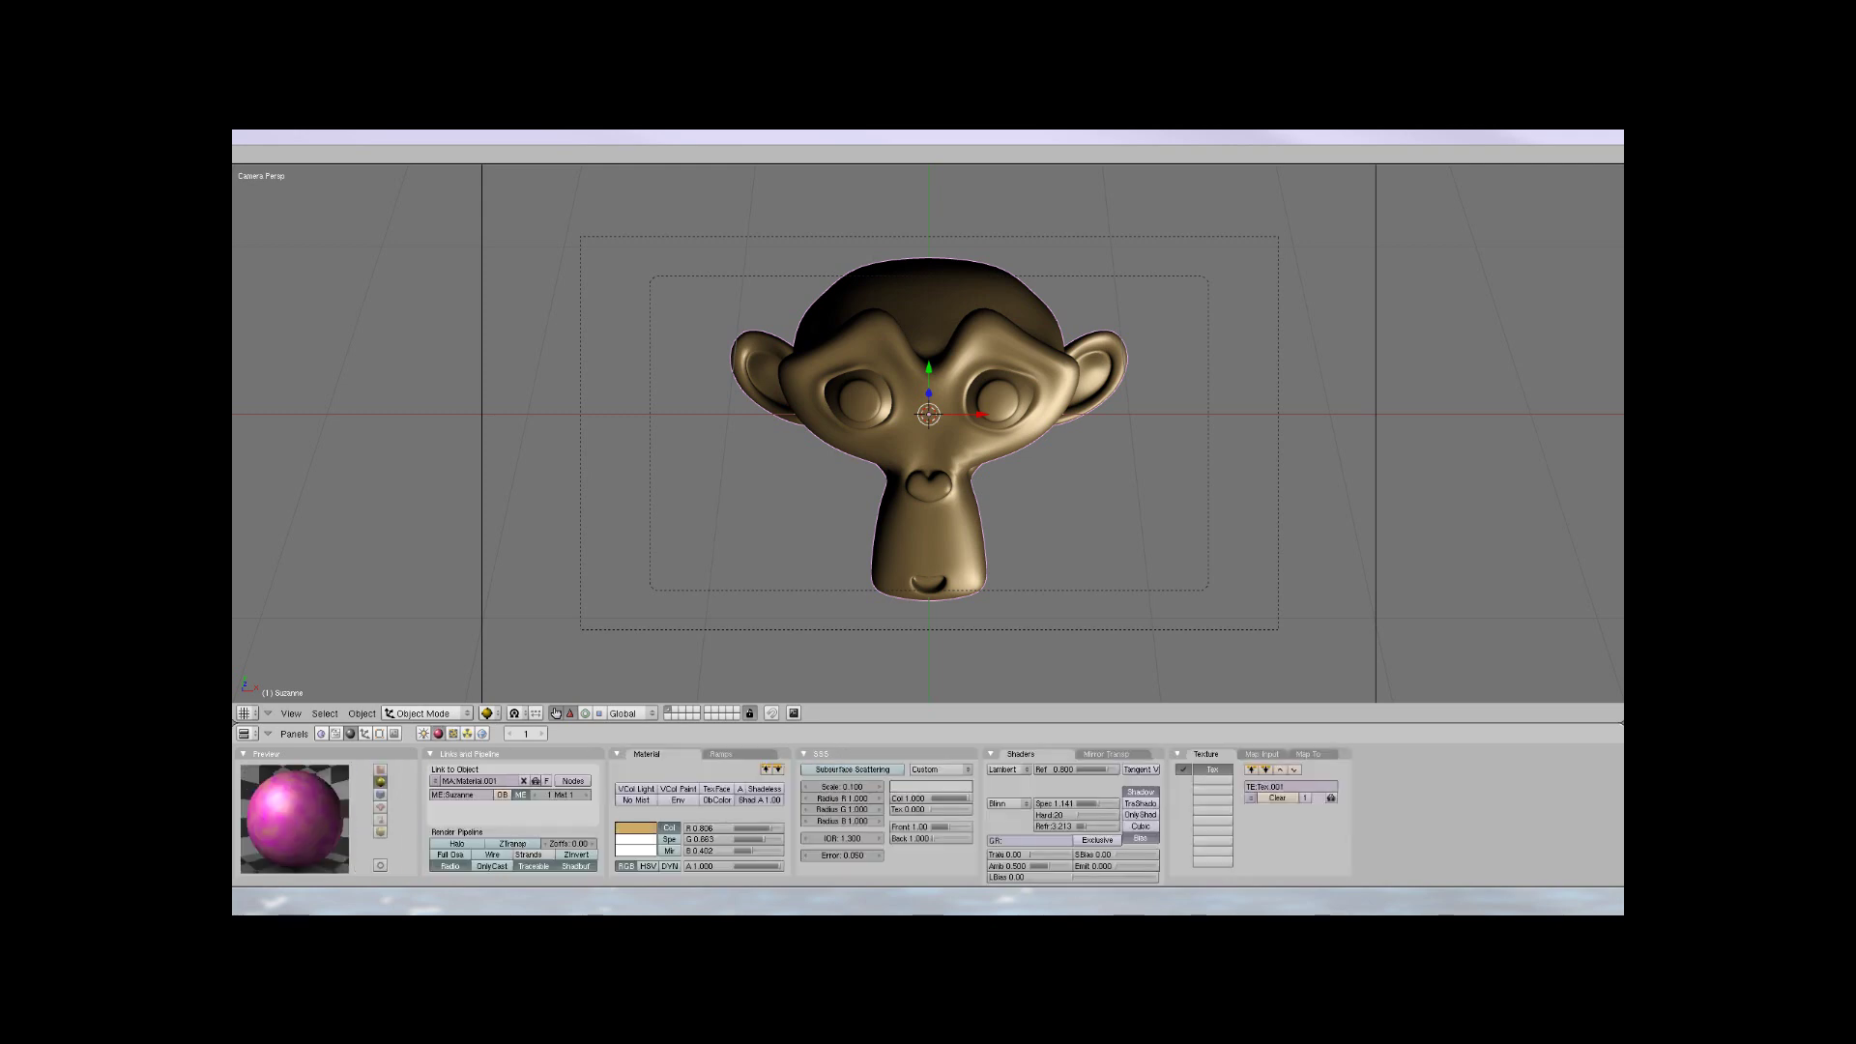
Change the texture's mapping color to a pale gold of about R 0.920, G 0.757, B 0.545
left_click(1309, 754)
left_click(1213, 815)
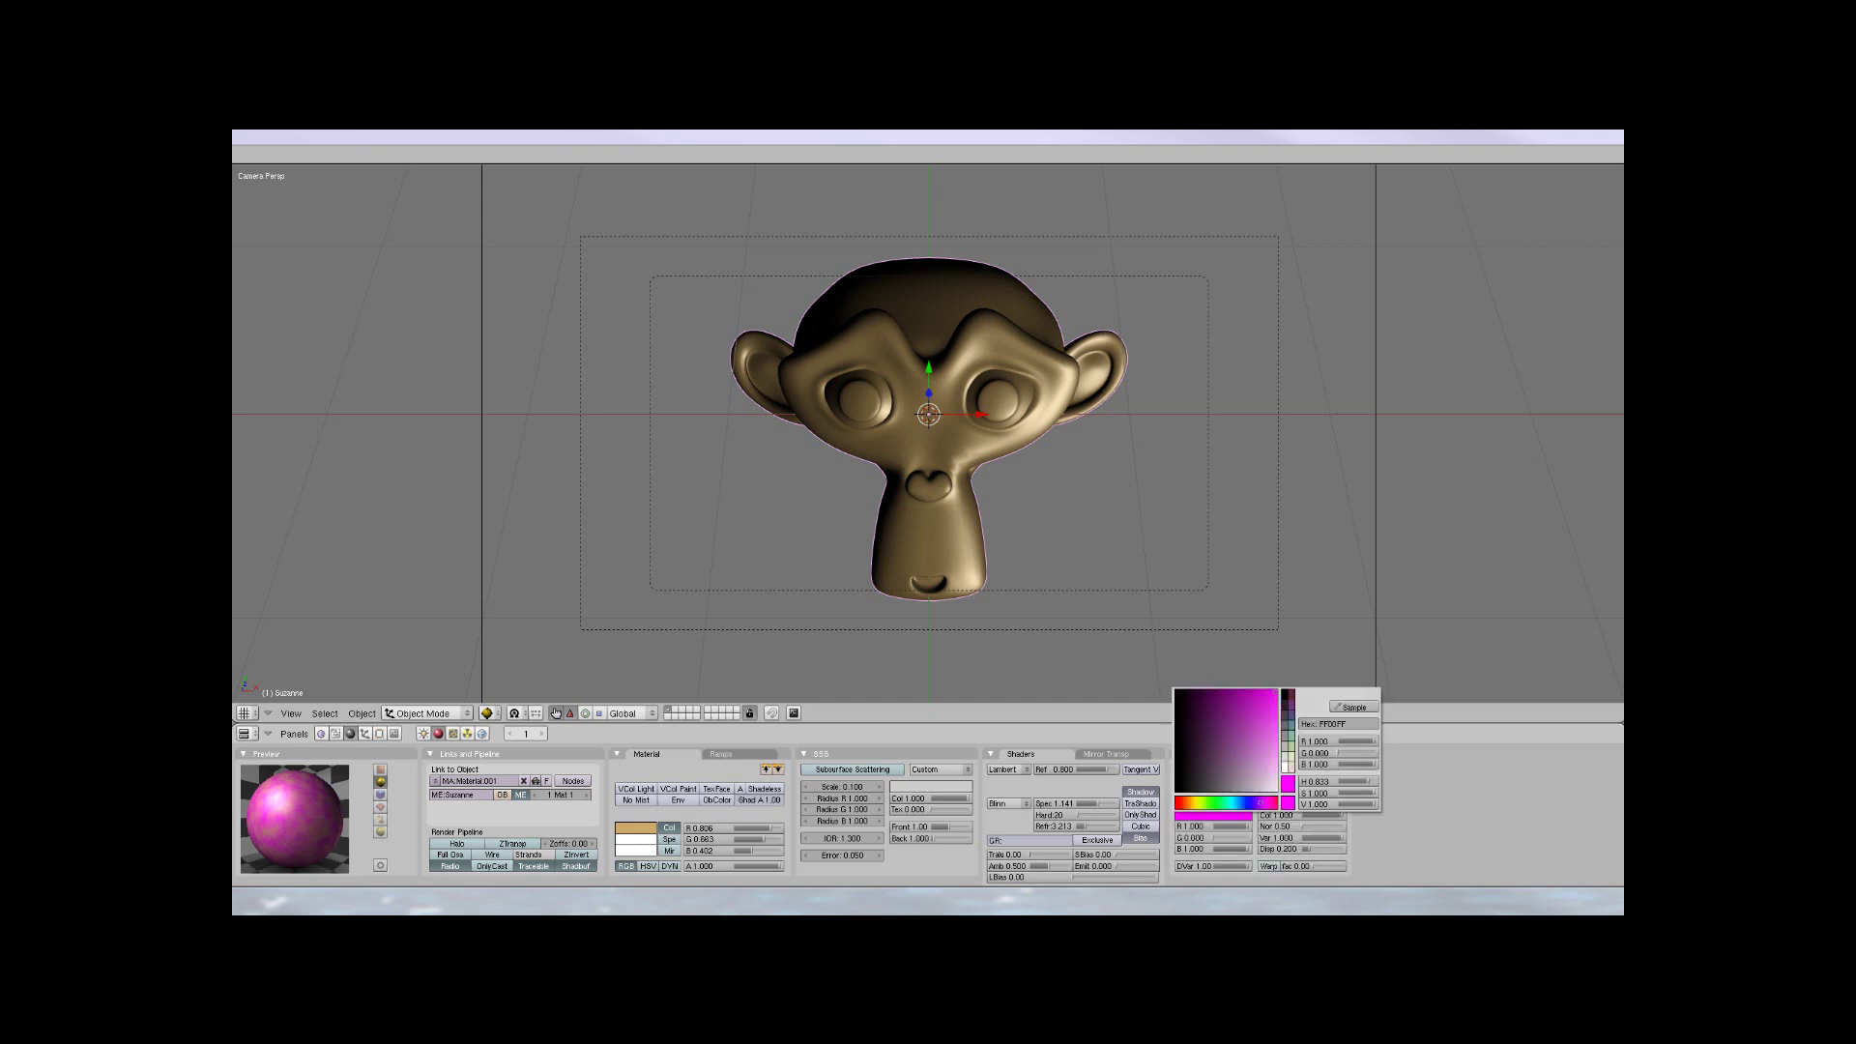
left_click(1200, 802)
left_click_drag(1200, 802, 1190, 802)
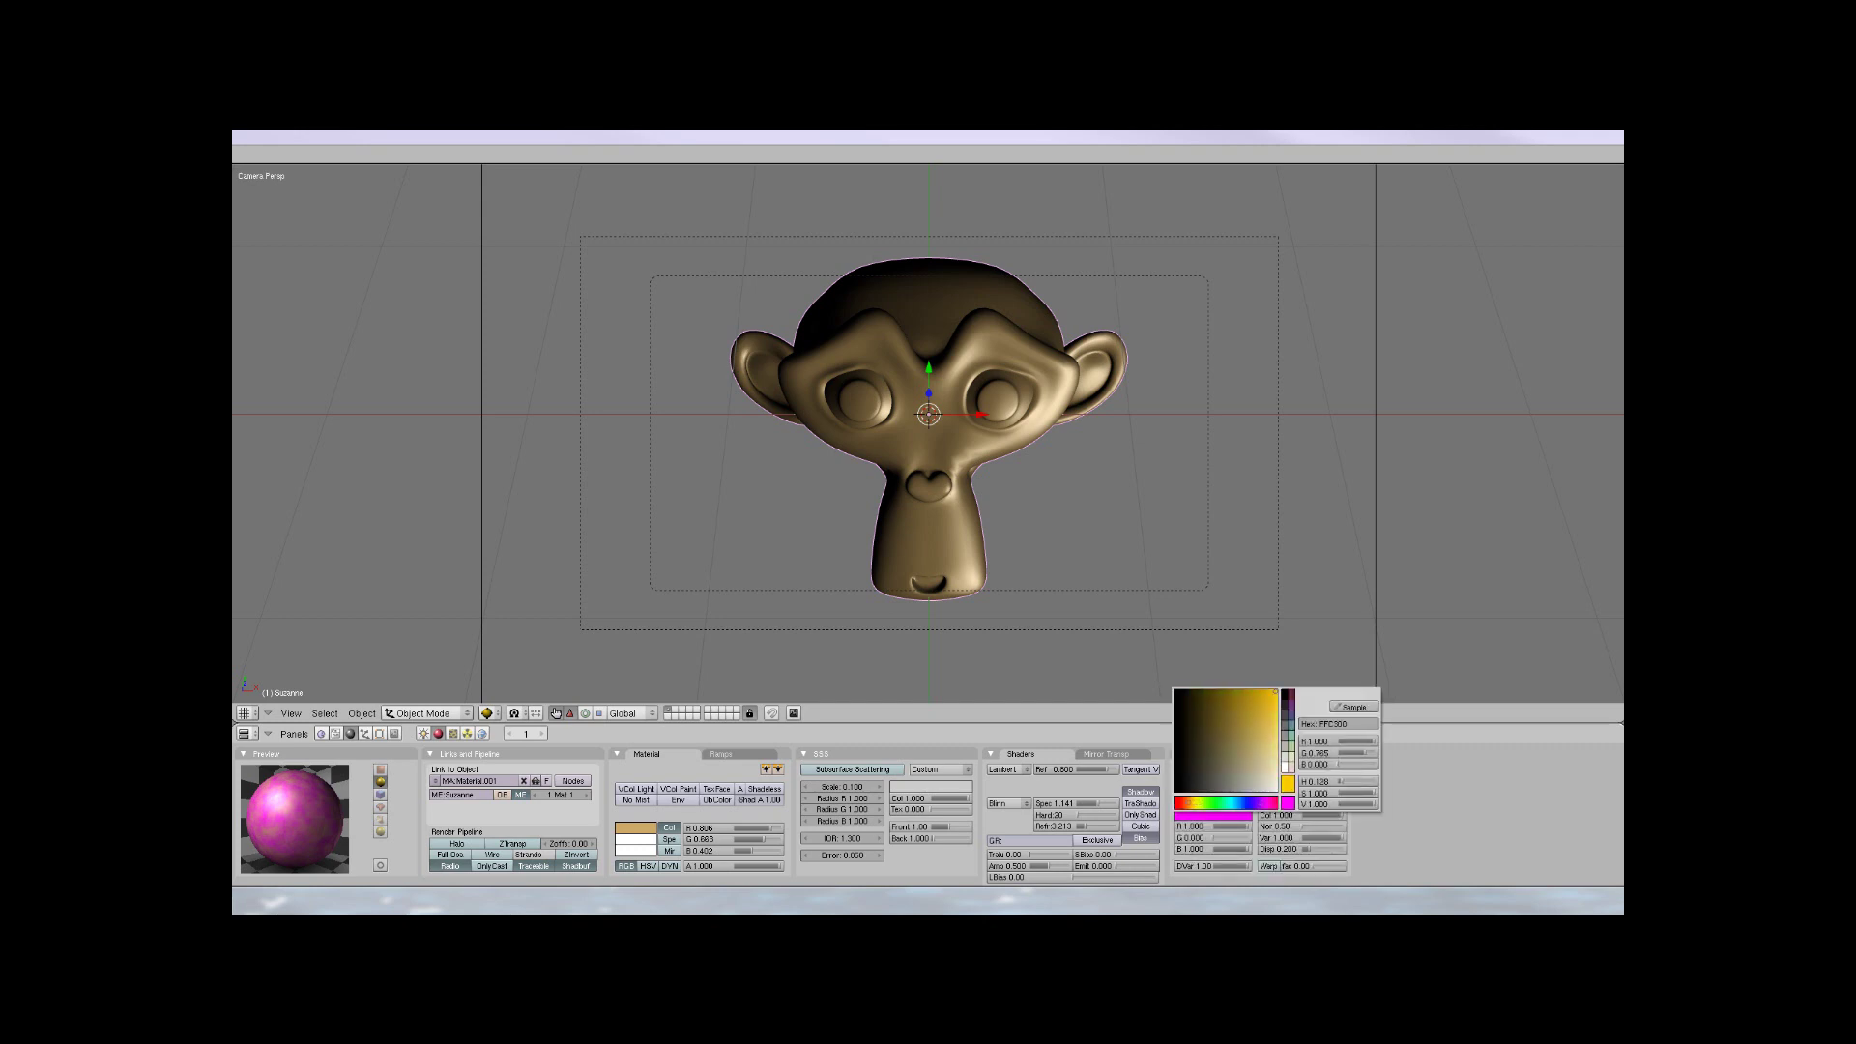
left_click_drag(1228, 740, 1258, 758)
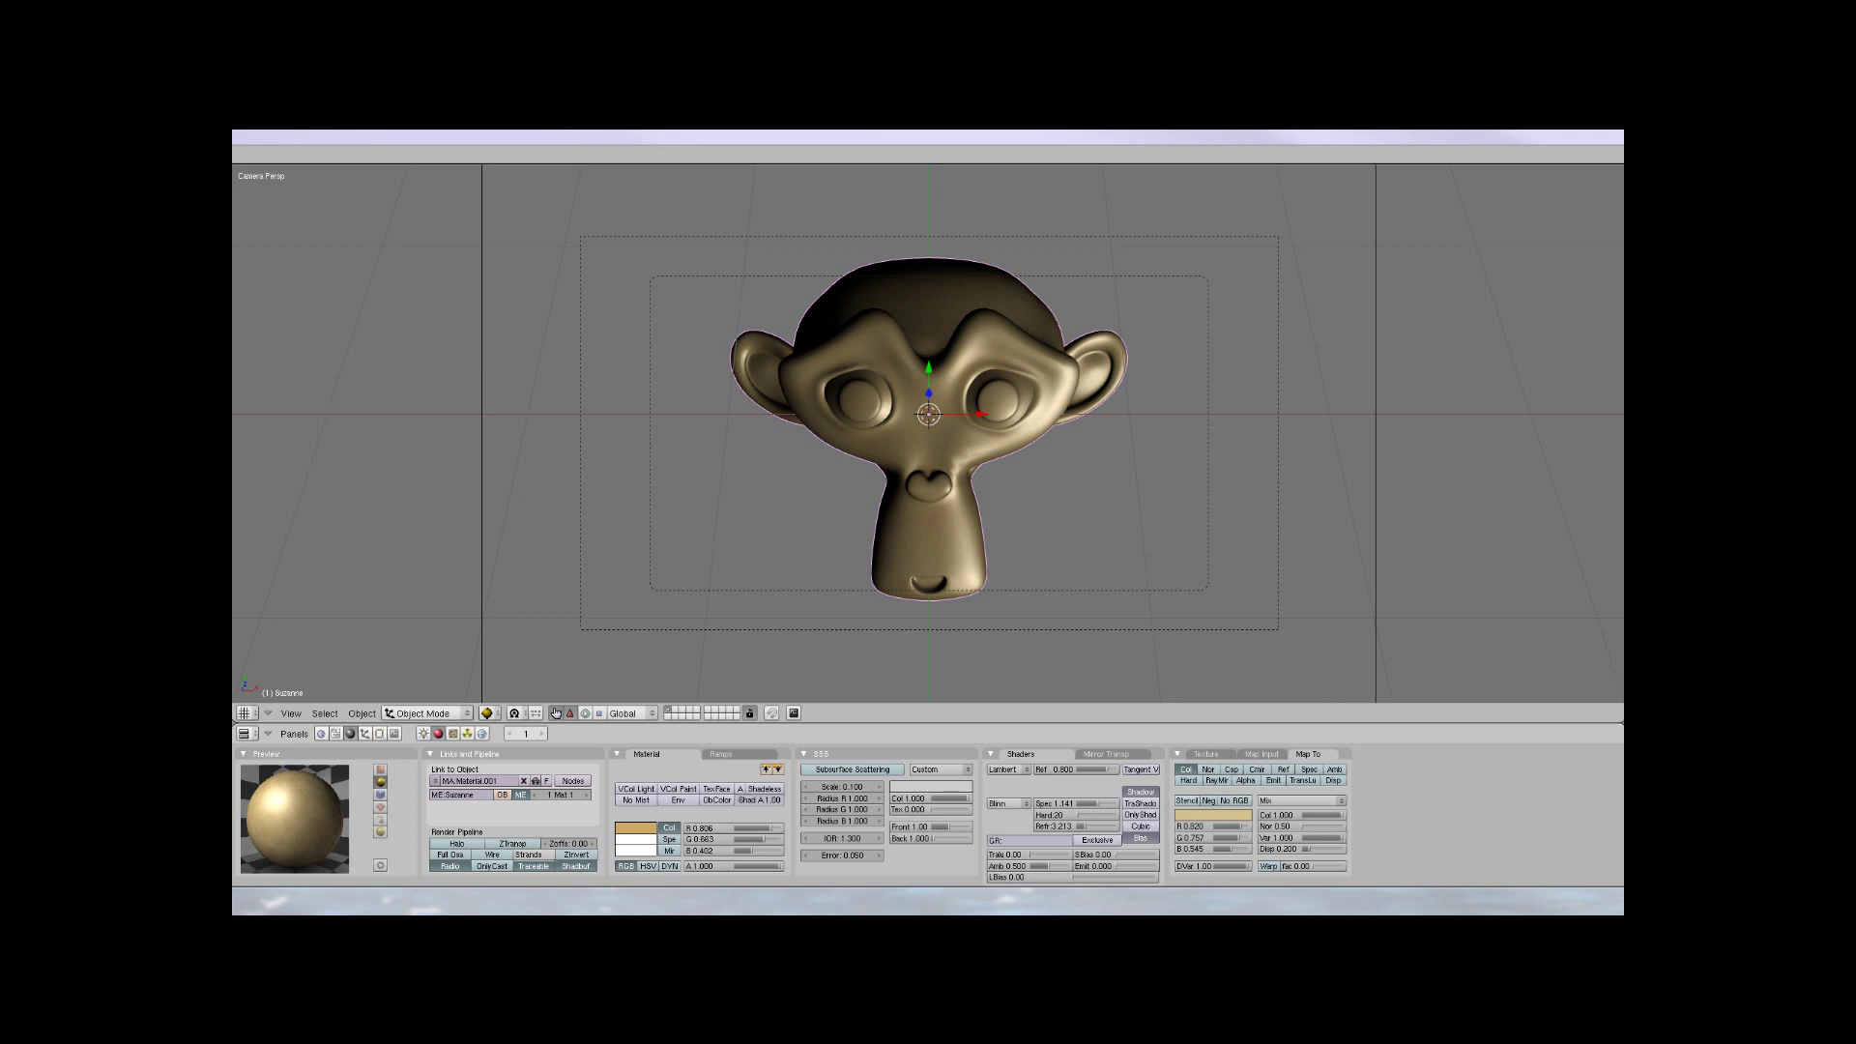
Map the texture to Nor instead of Col and set the Nor amount to 1
left_click(1185, 770)
left_click(1209, 770)
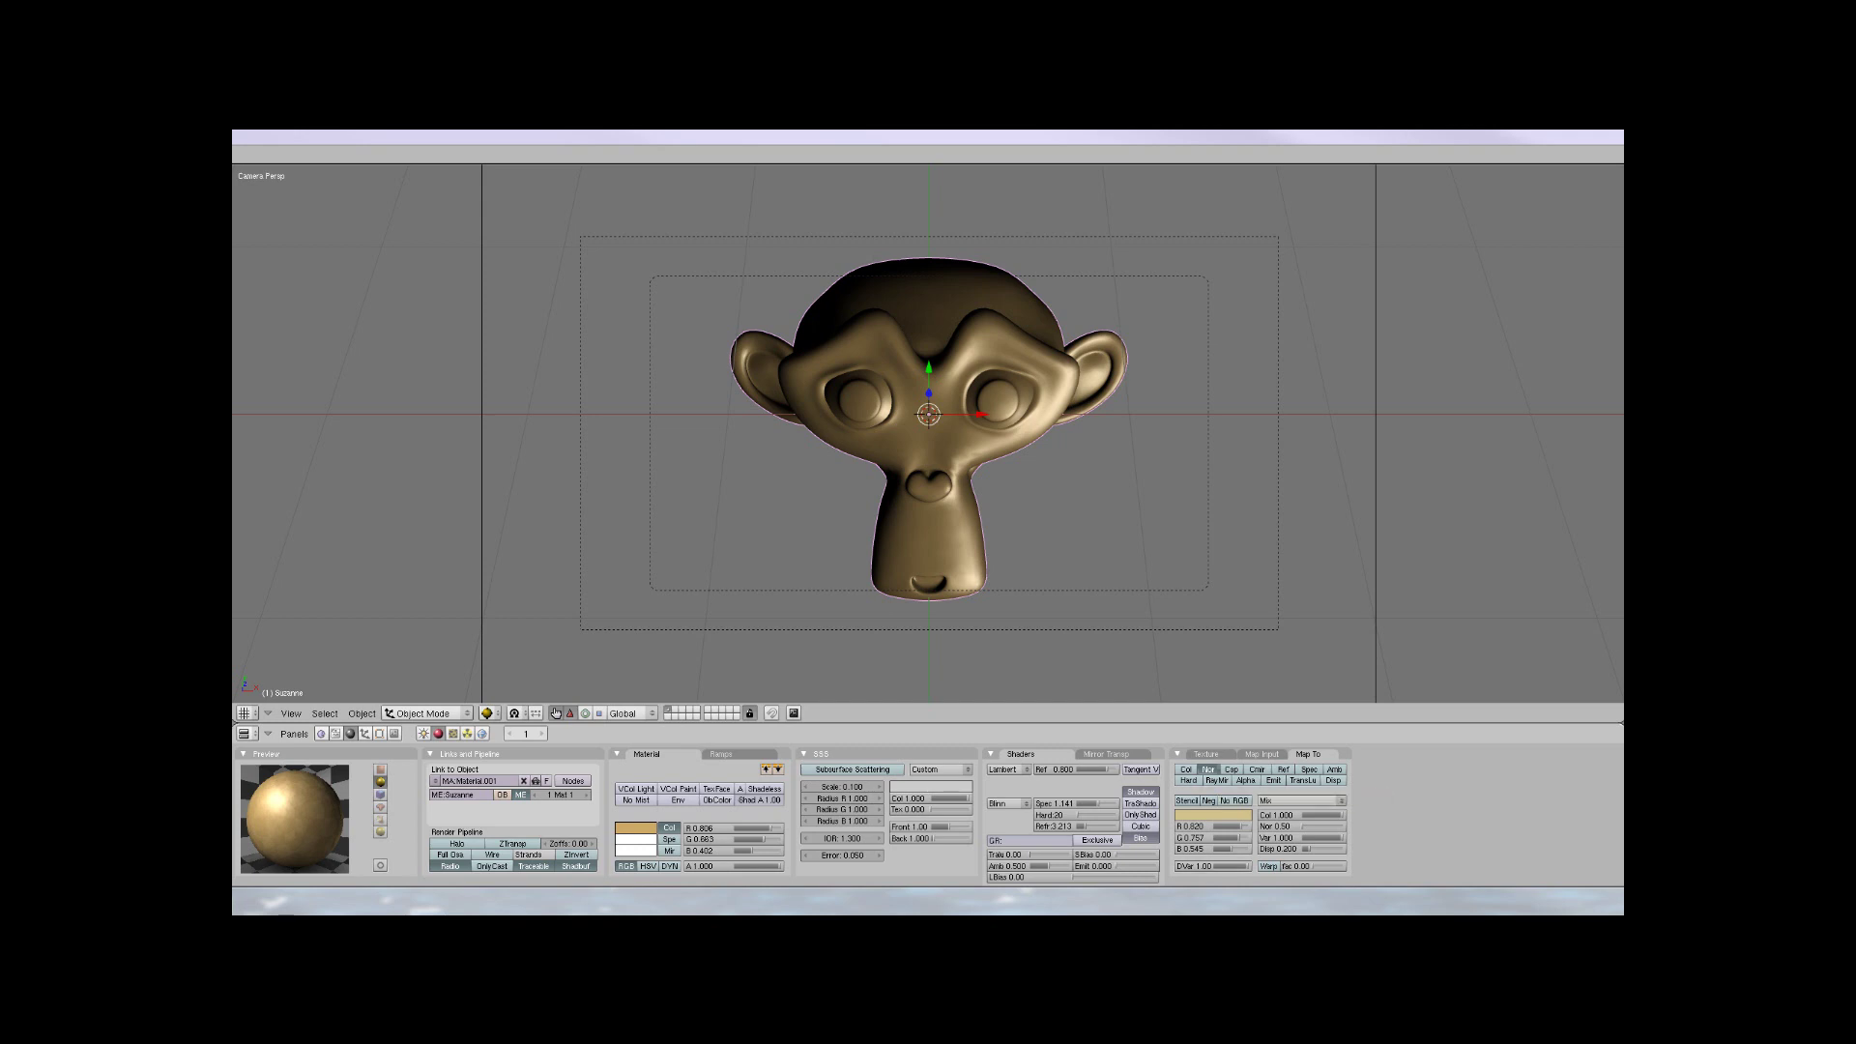
left_click(1283, 826)
type("1")
key("Return")
Set the translucency (Tralu) of the monkey's material to 0.5
left_click(1013, 854)
type("0.5")
key("Return")
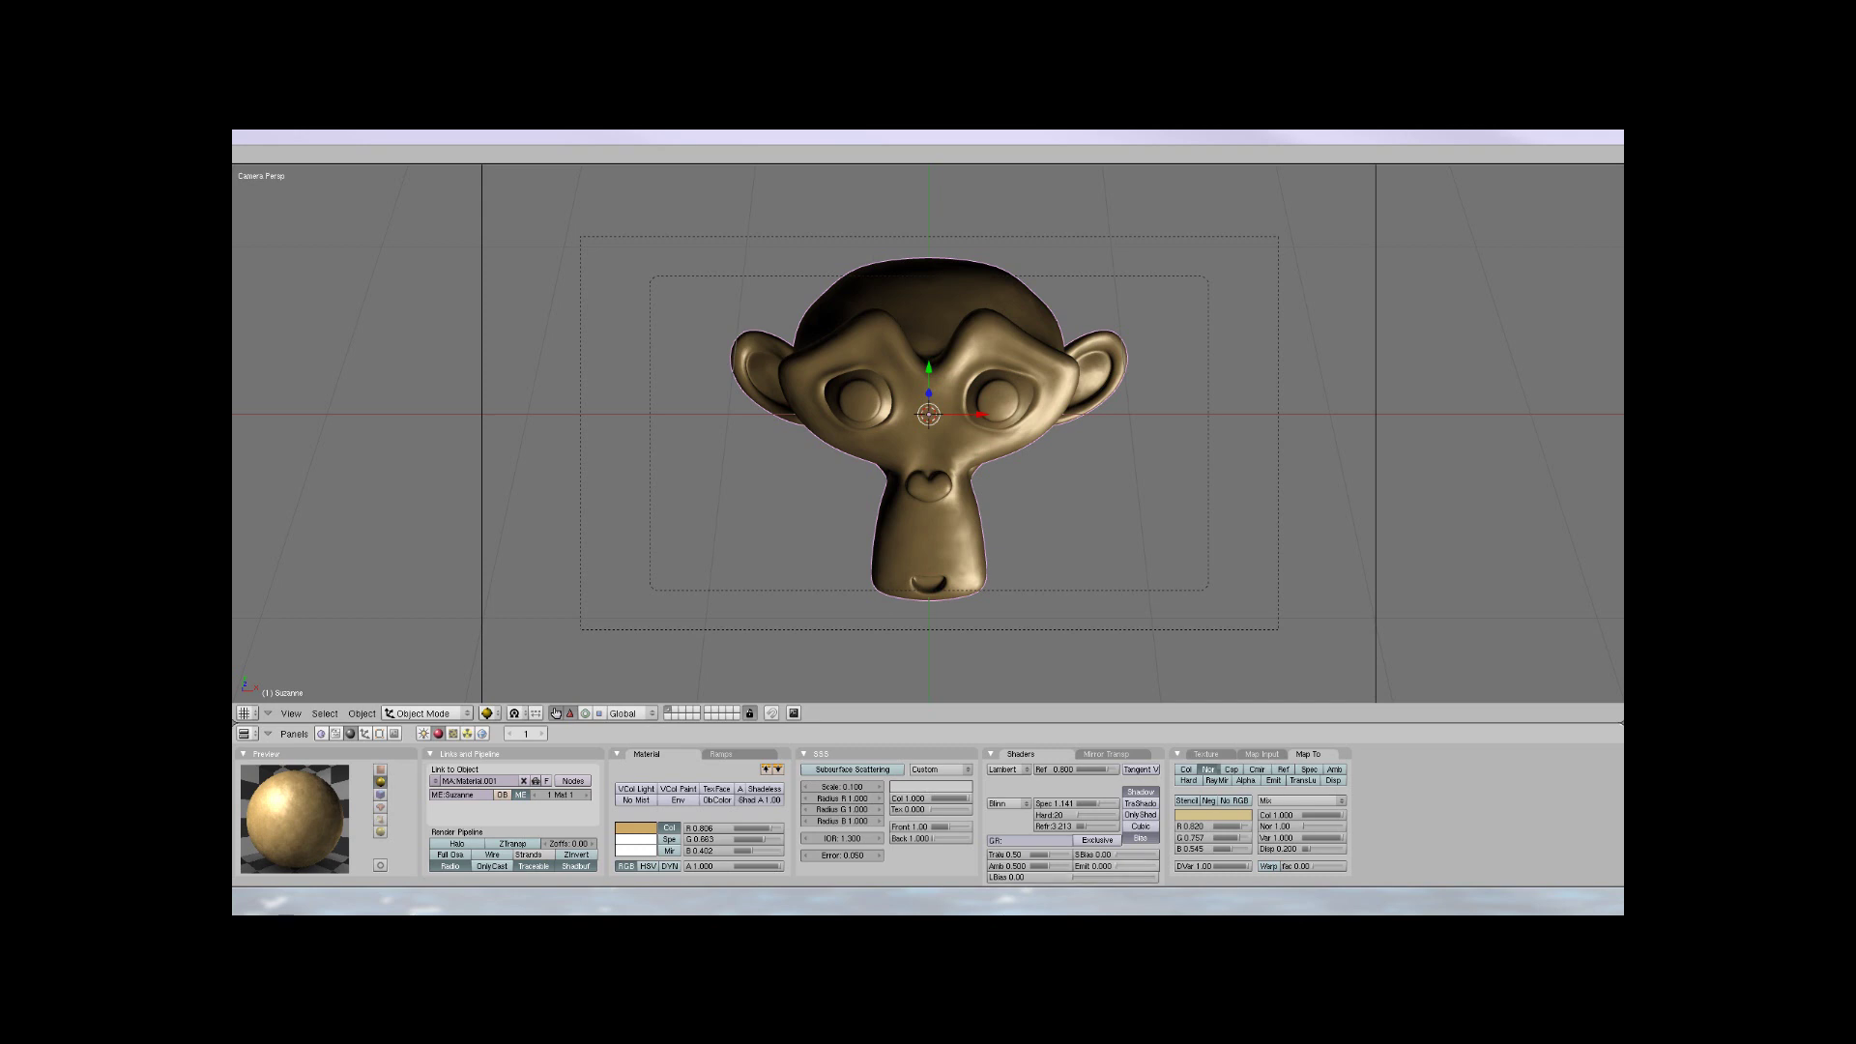
left_click(1100, 865)
key("Return")
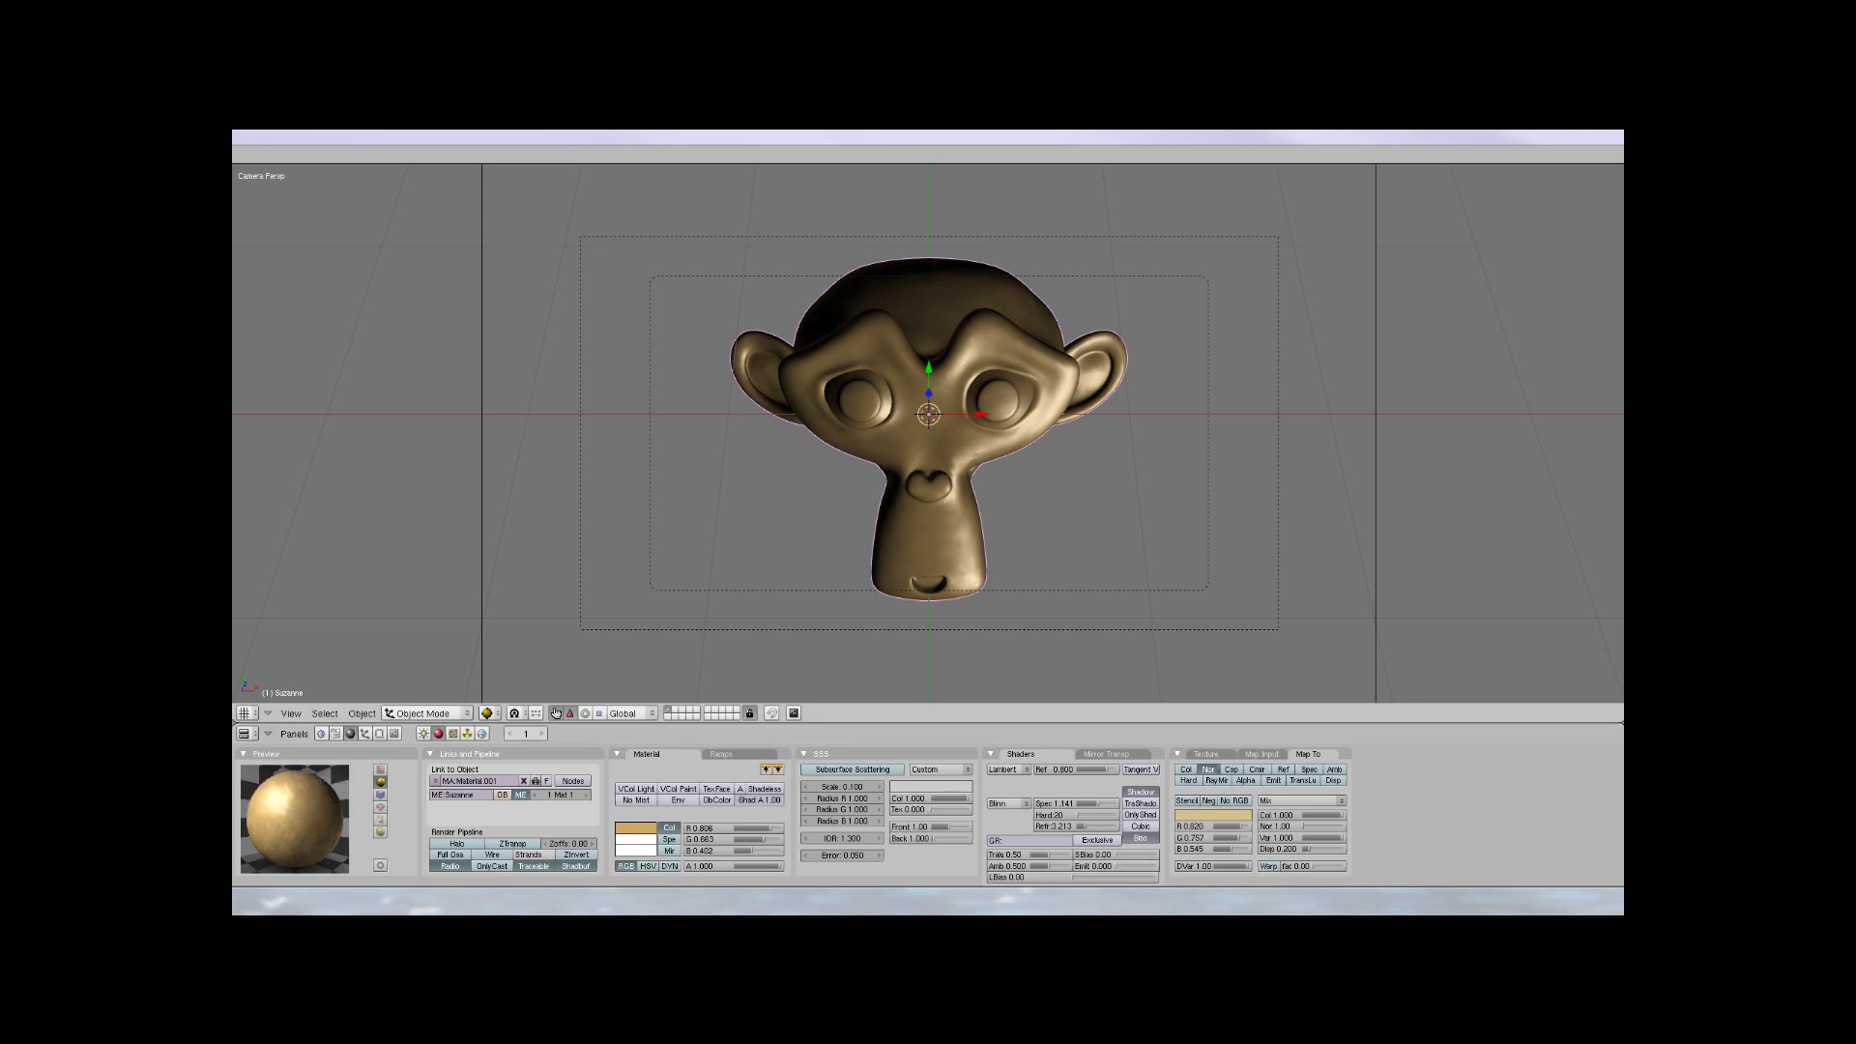
Switch to the right side view and add a plane mesh to the scene
scroll(928, 433, "down", 3)
scroll(928, 433, "up", 2)
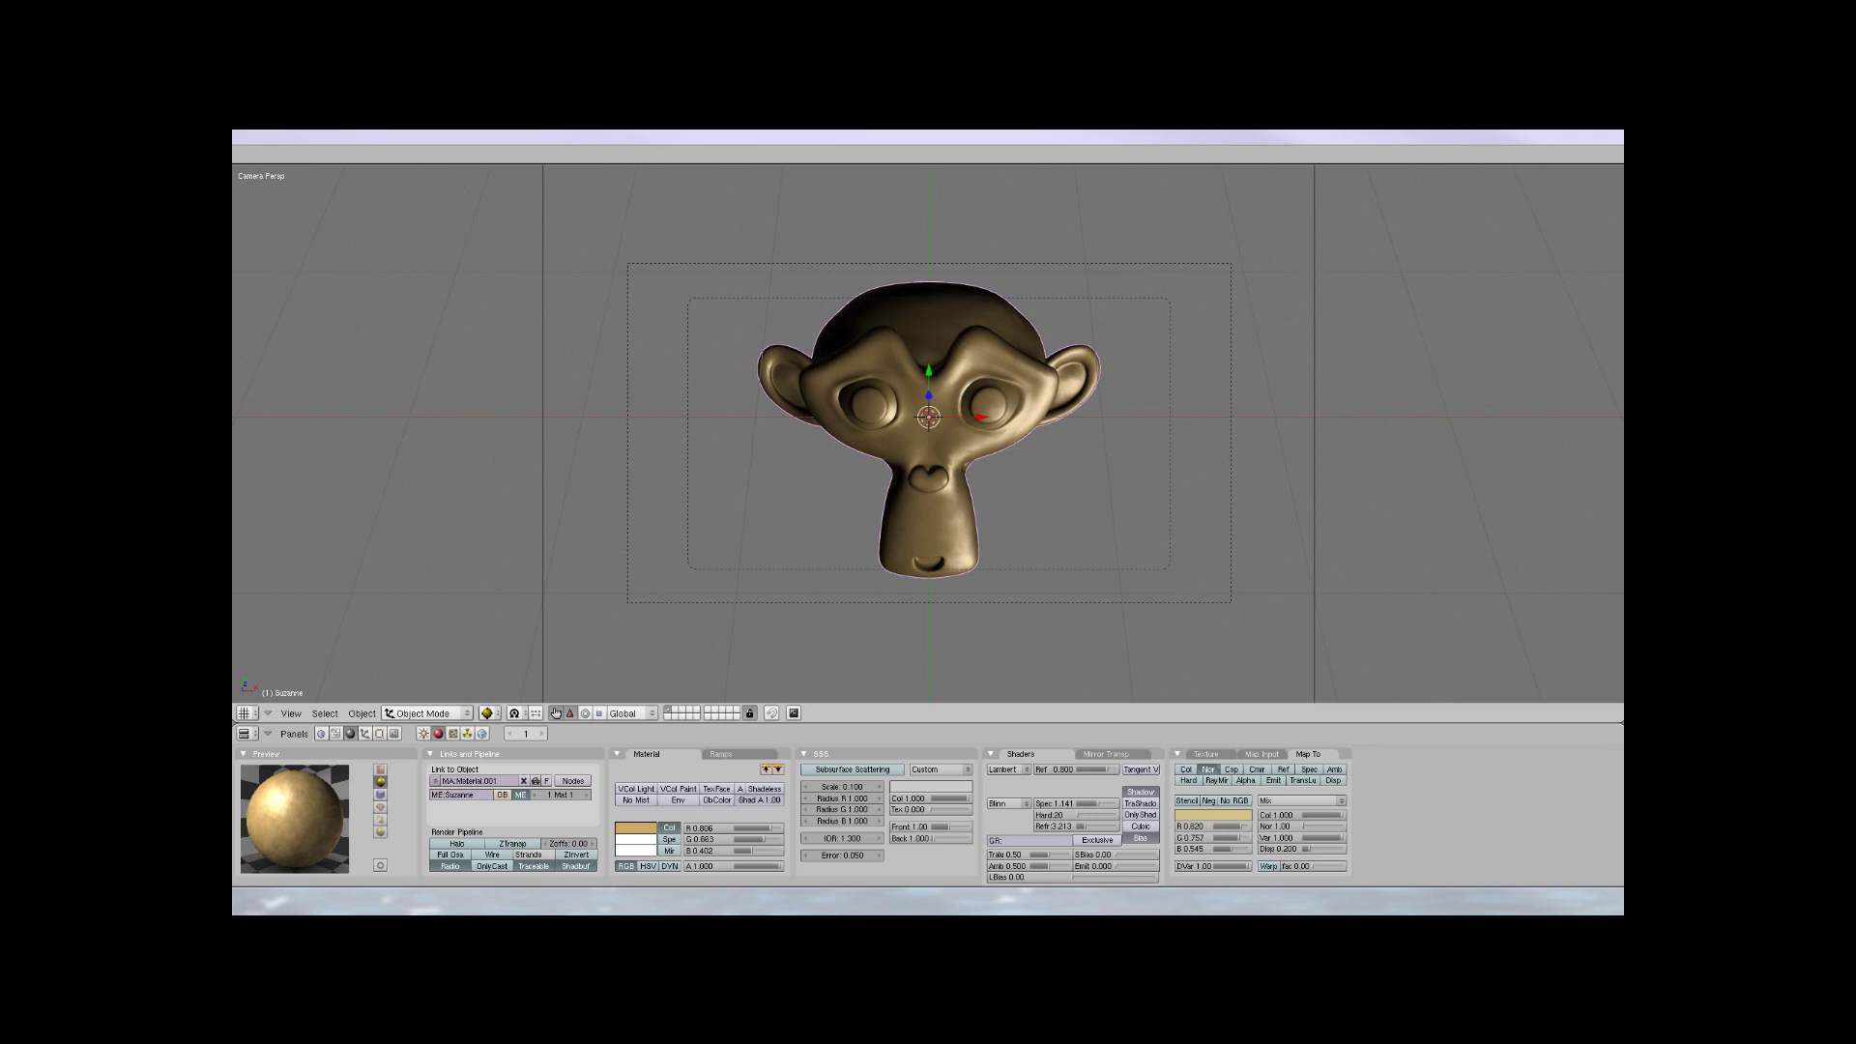
key("KP_3")
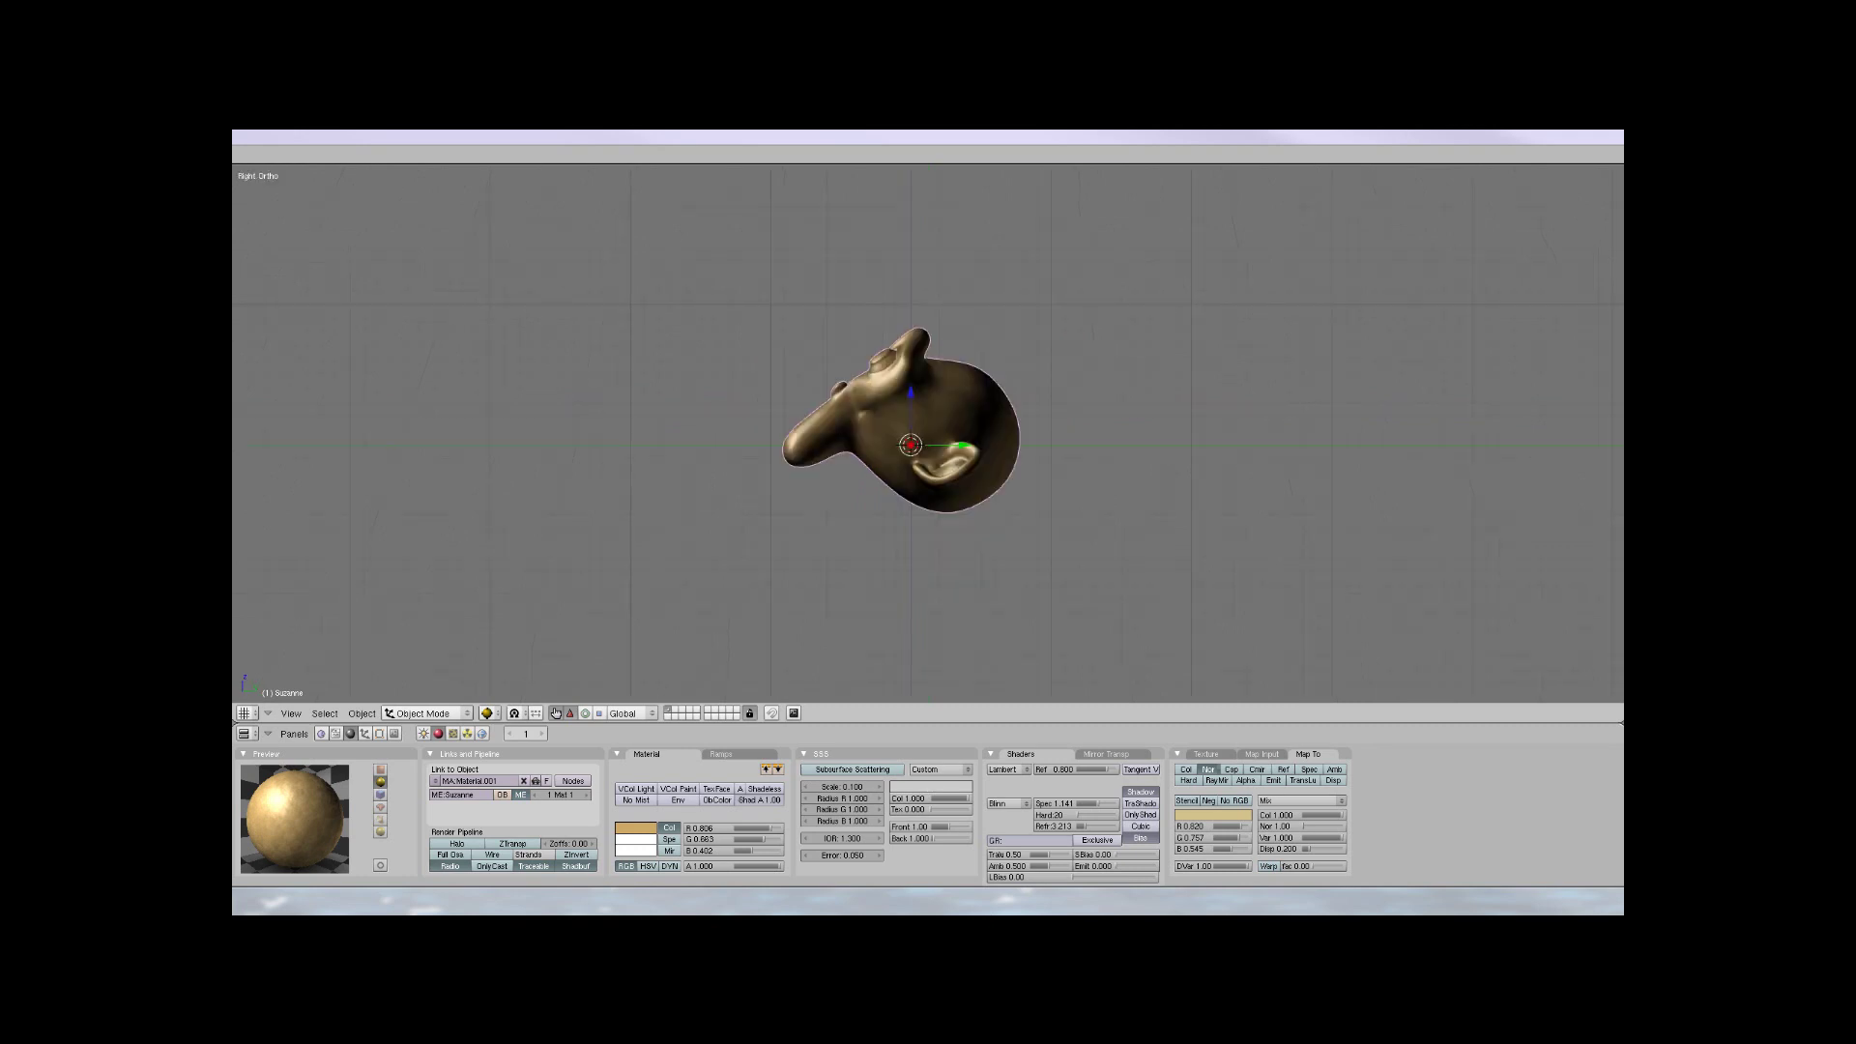
key("space")
mouse_move(1028, 493)
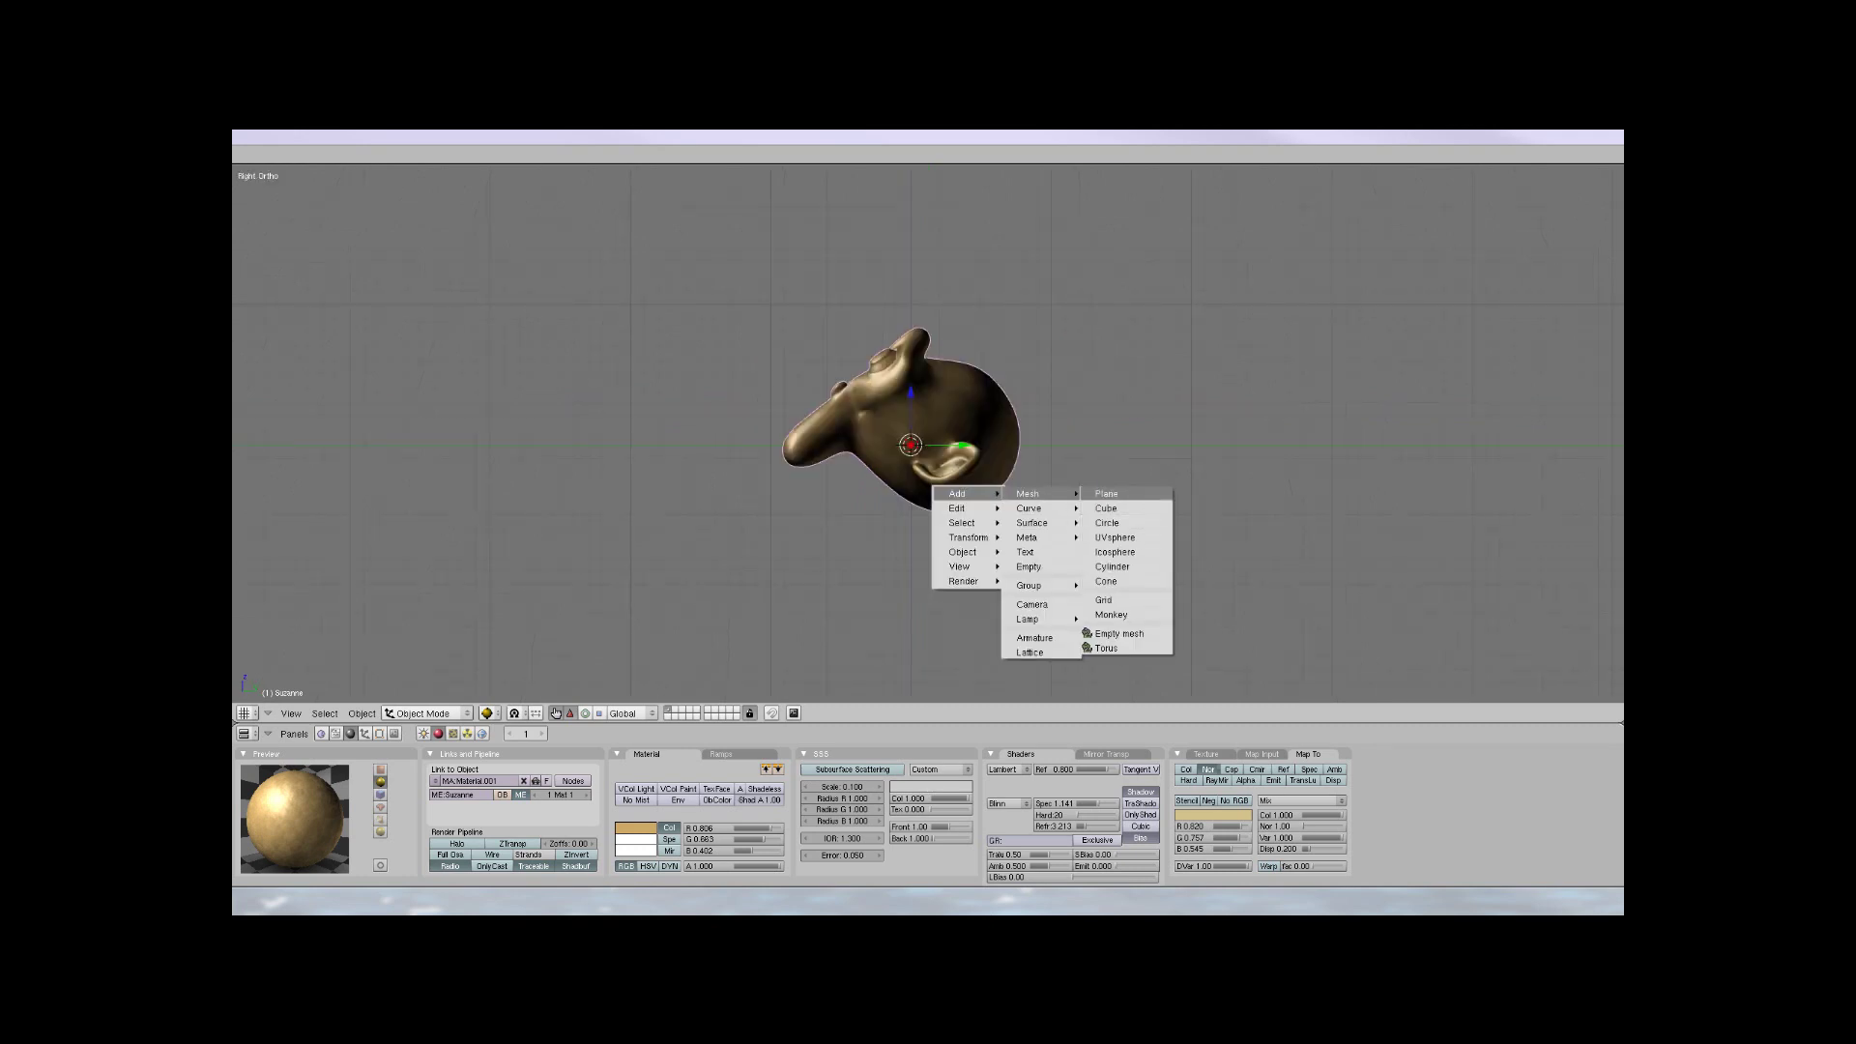
key("Return")
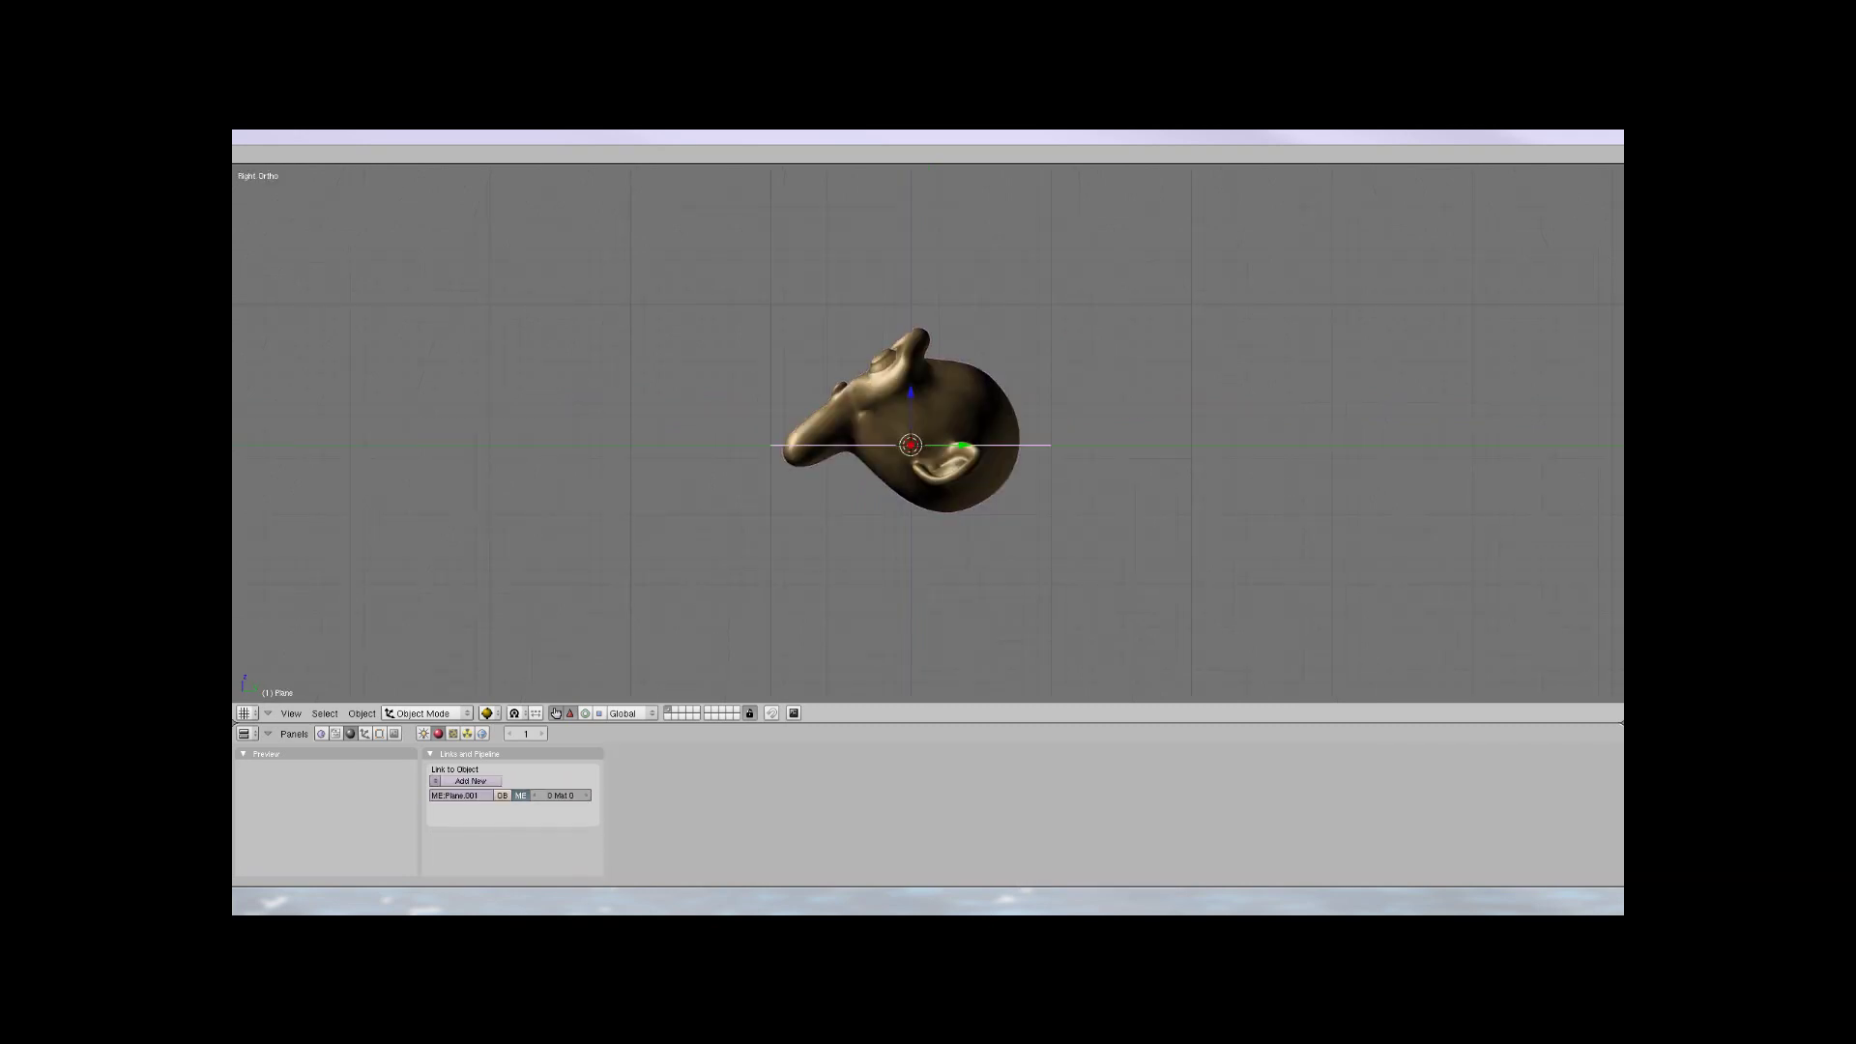
Move the plane down to just beneath the monkey and scale it up by about 3.46
left_click_drag(910, 391, 909, 476)
key("s")
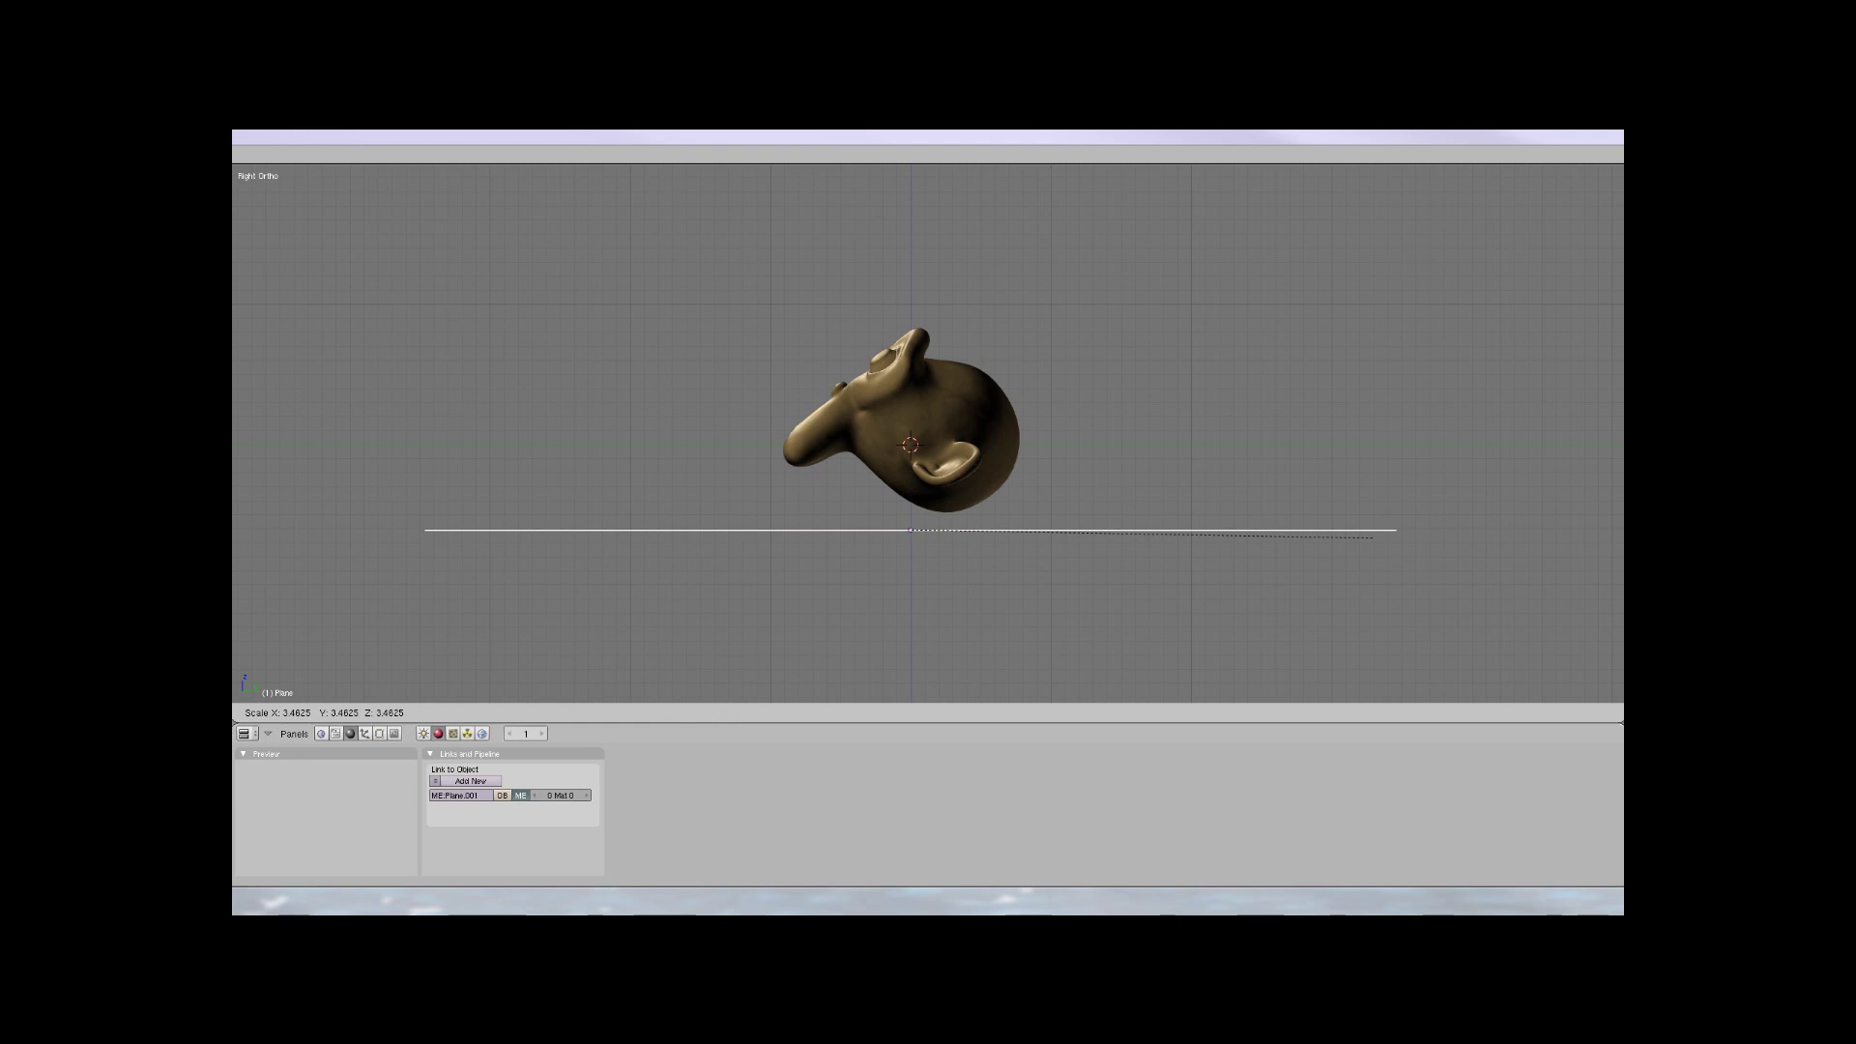
left_click(1373, 537)
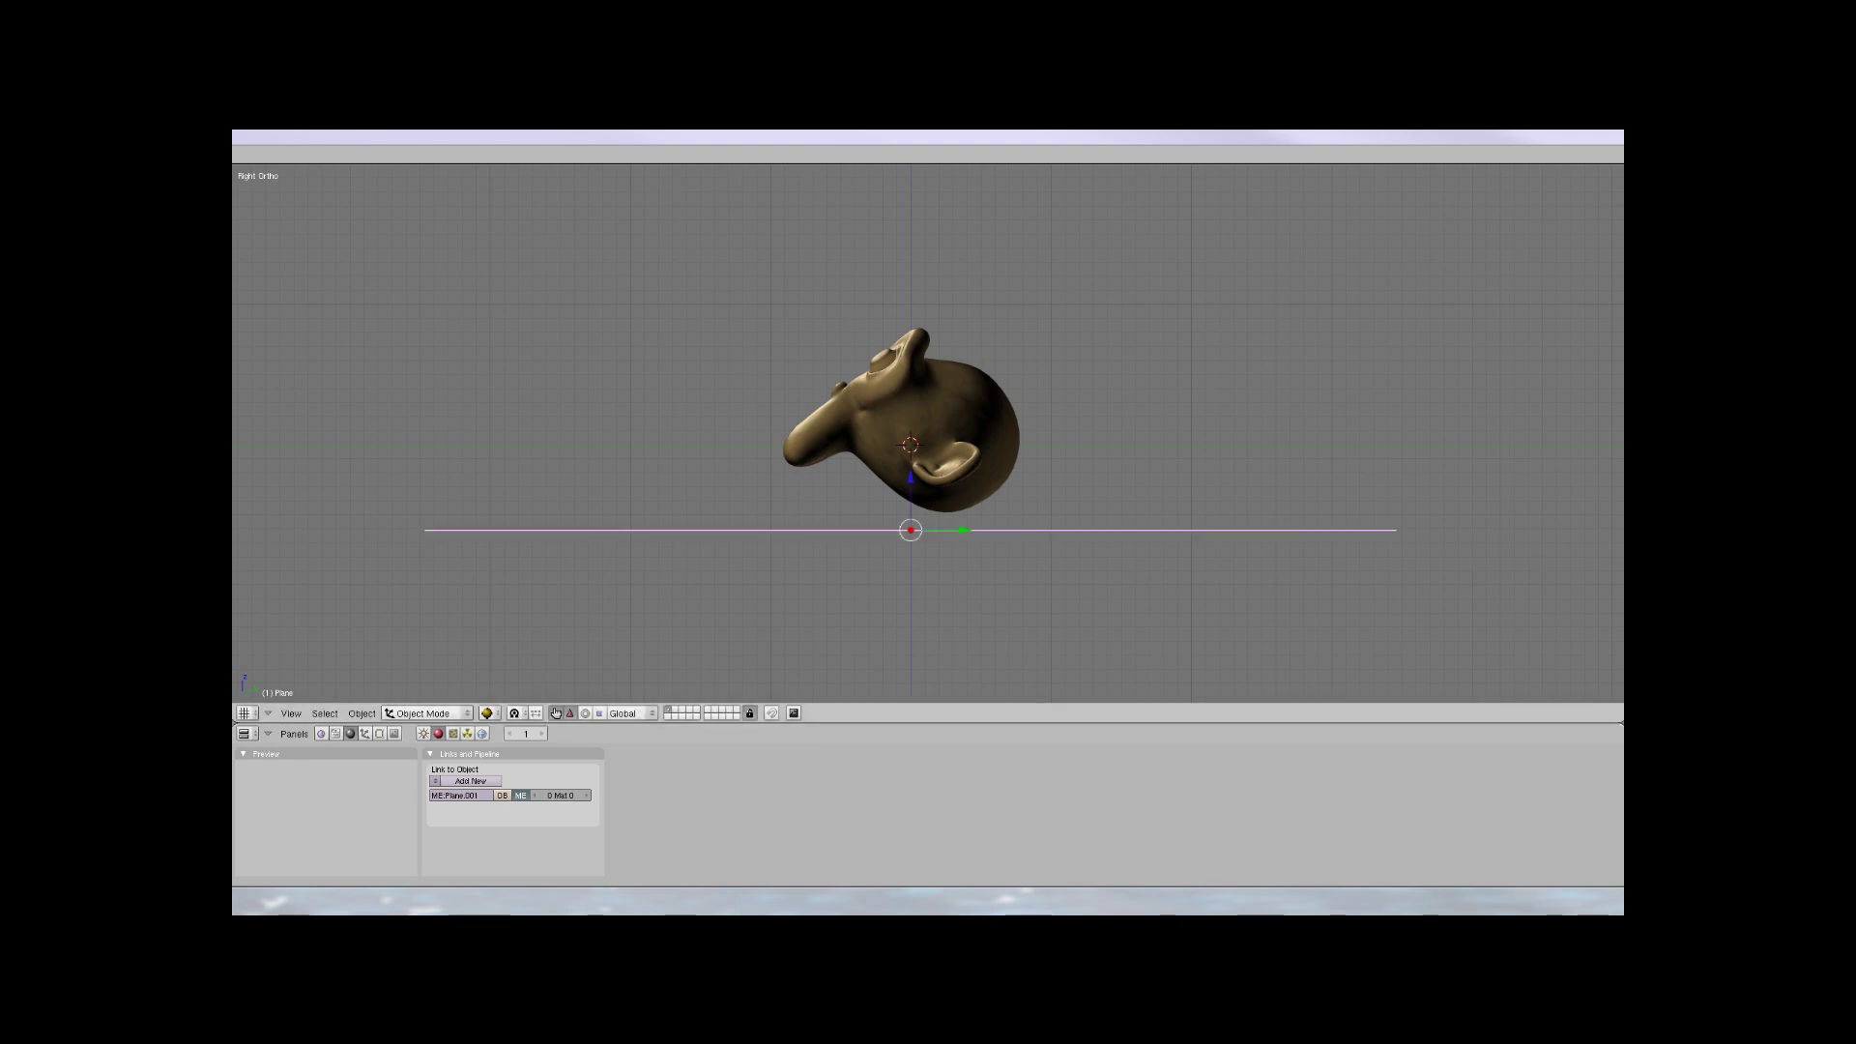
Add a new material to the plane and enable Ray Mirror with RayMir at about 0.7
key("F6")
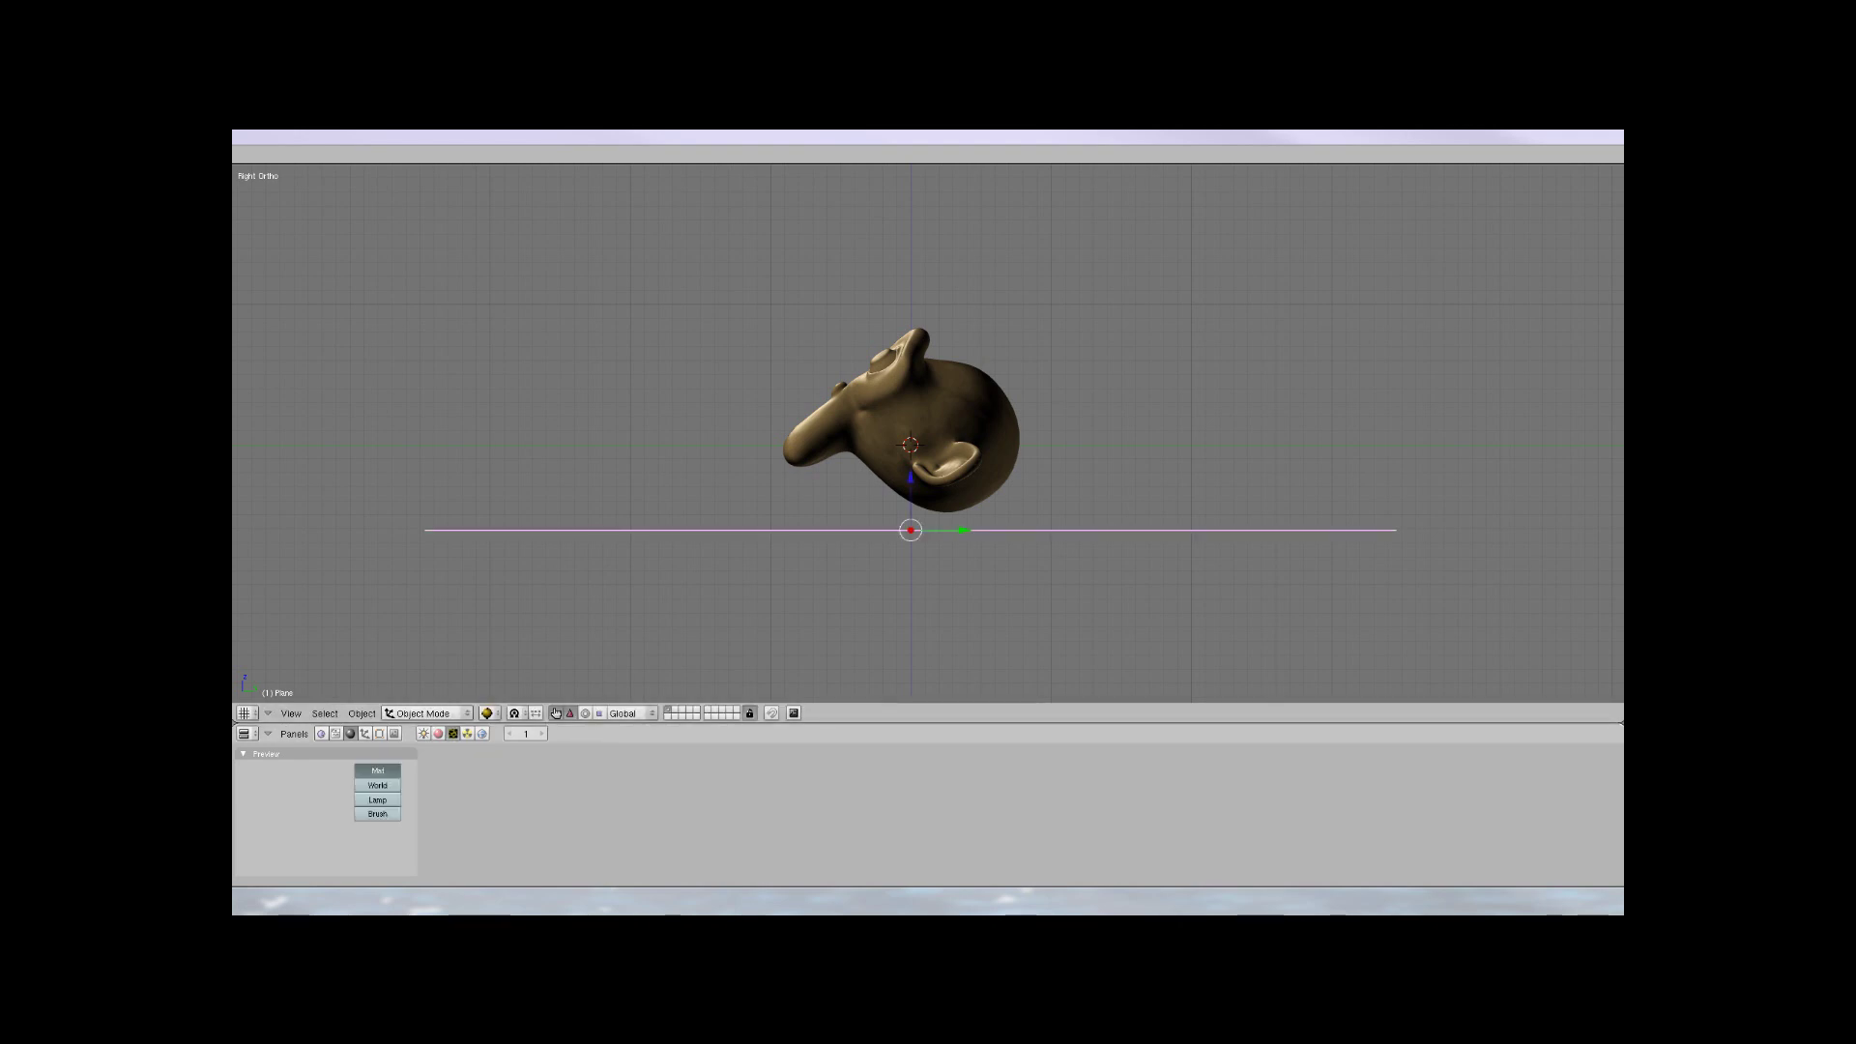
key("F5")
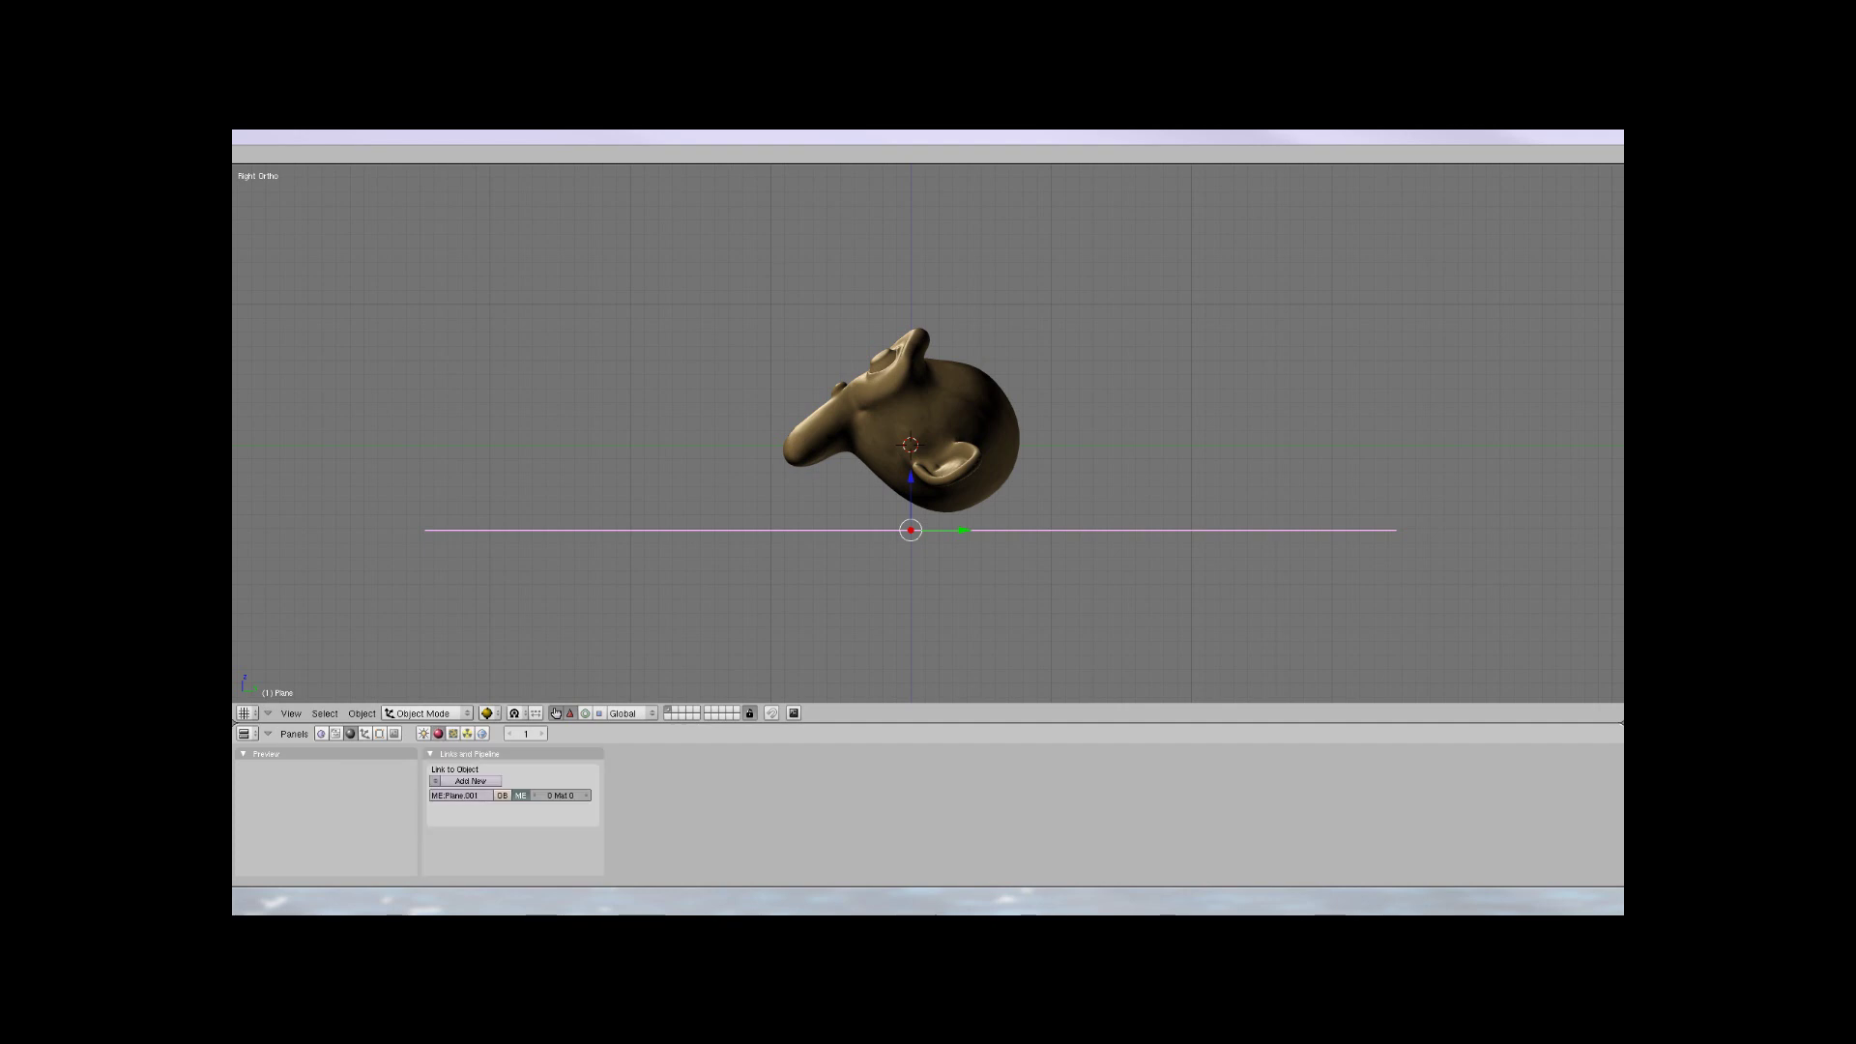
left_click(1105, 754)
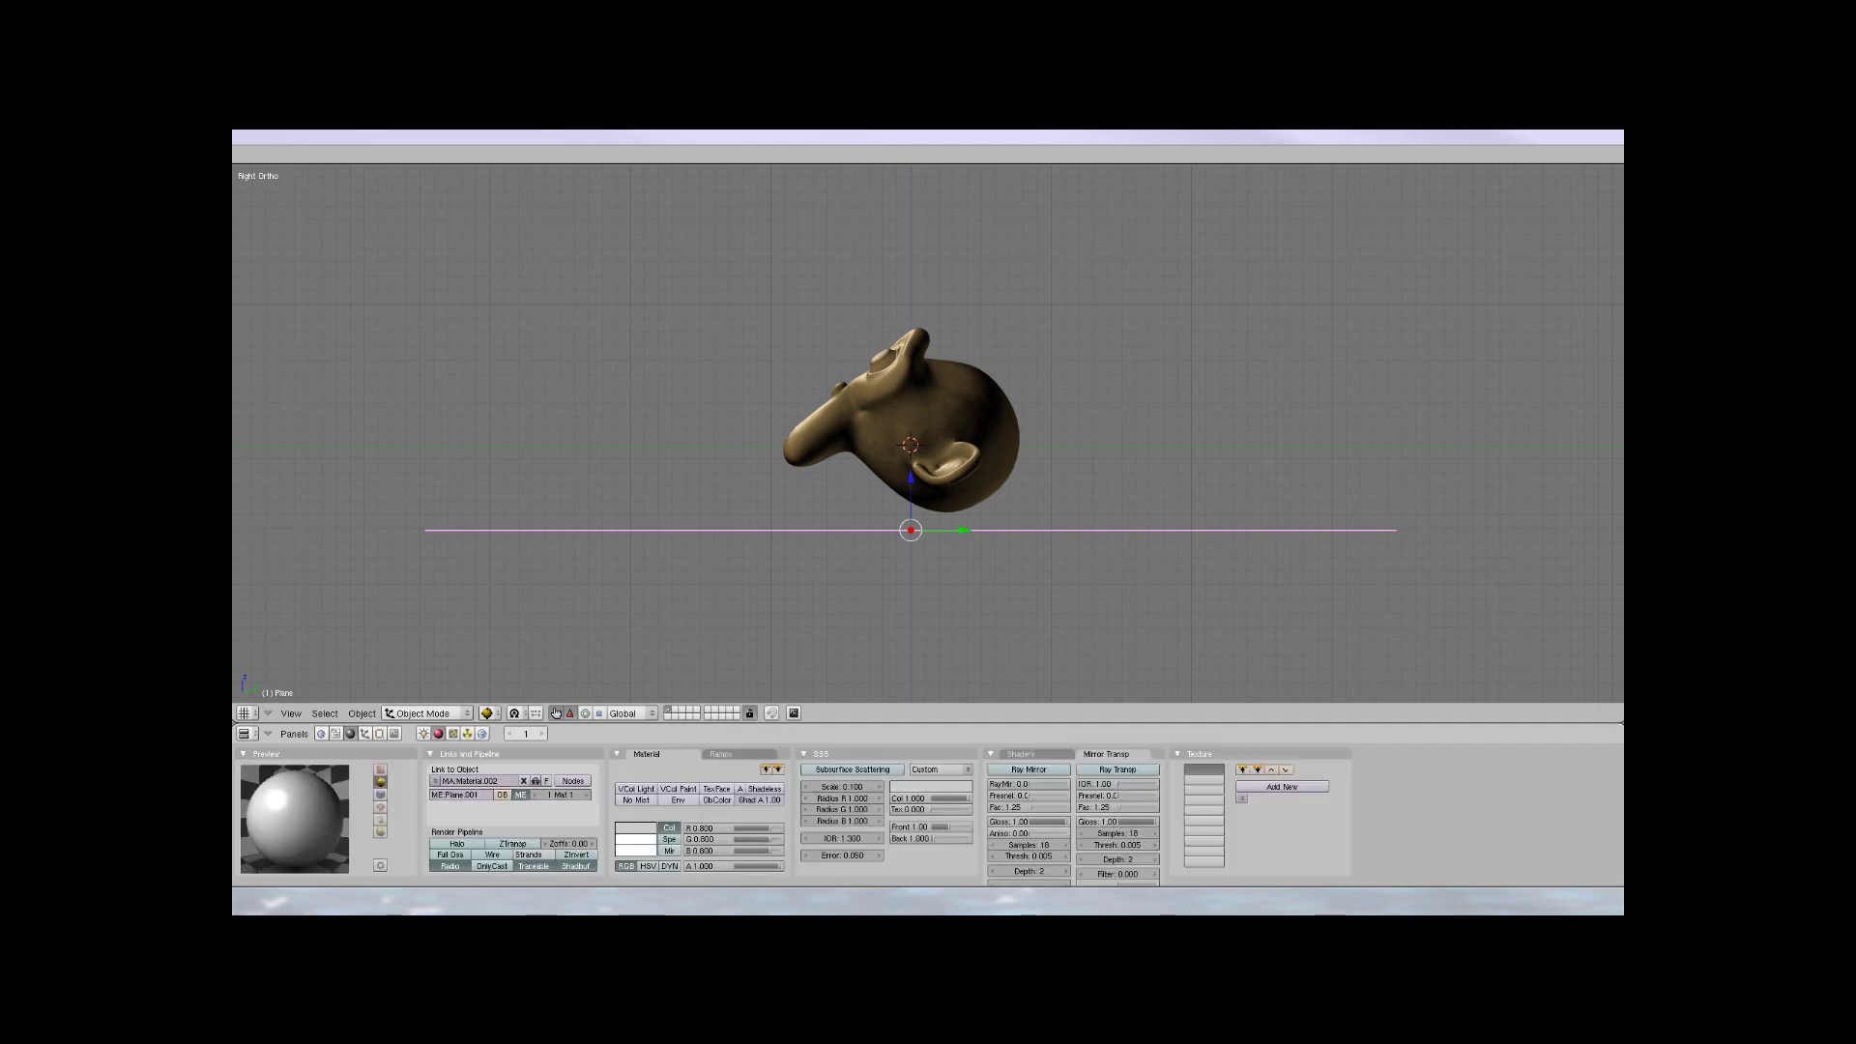
left_click(1027, 769)
left_click_drag(1031, 784, 1069, 784)
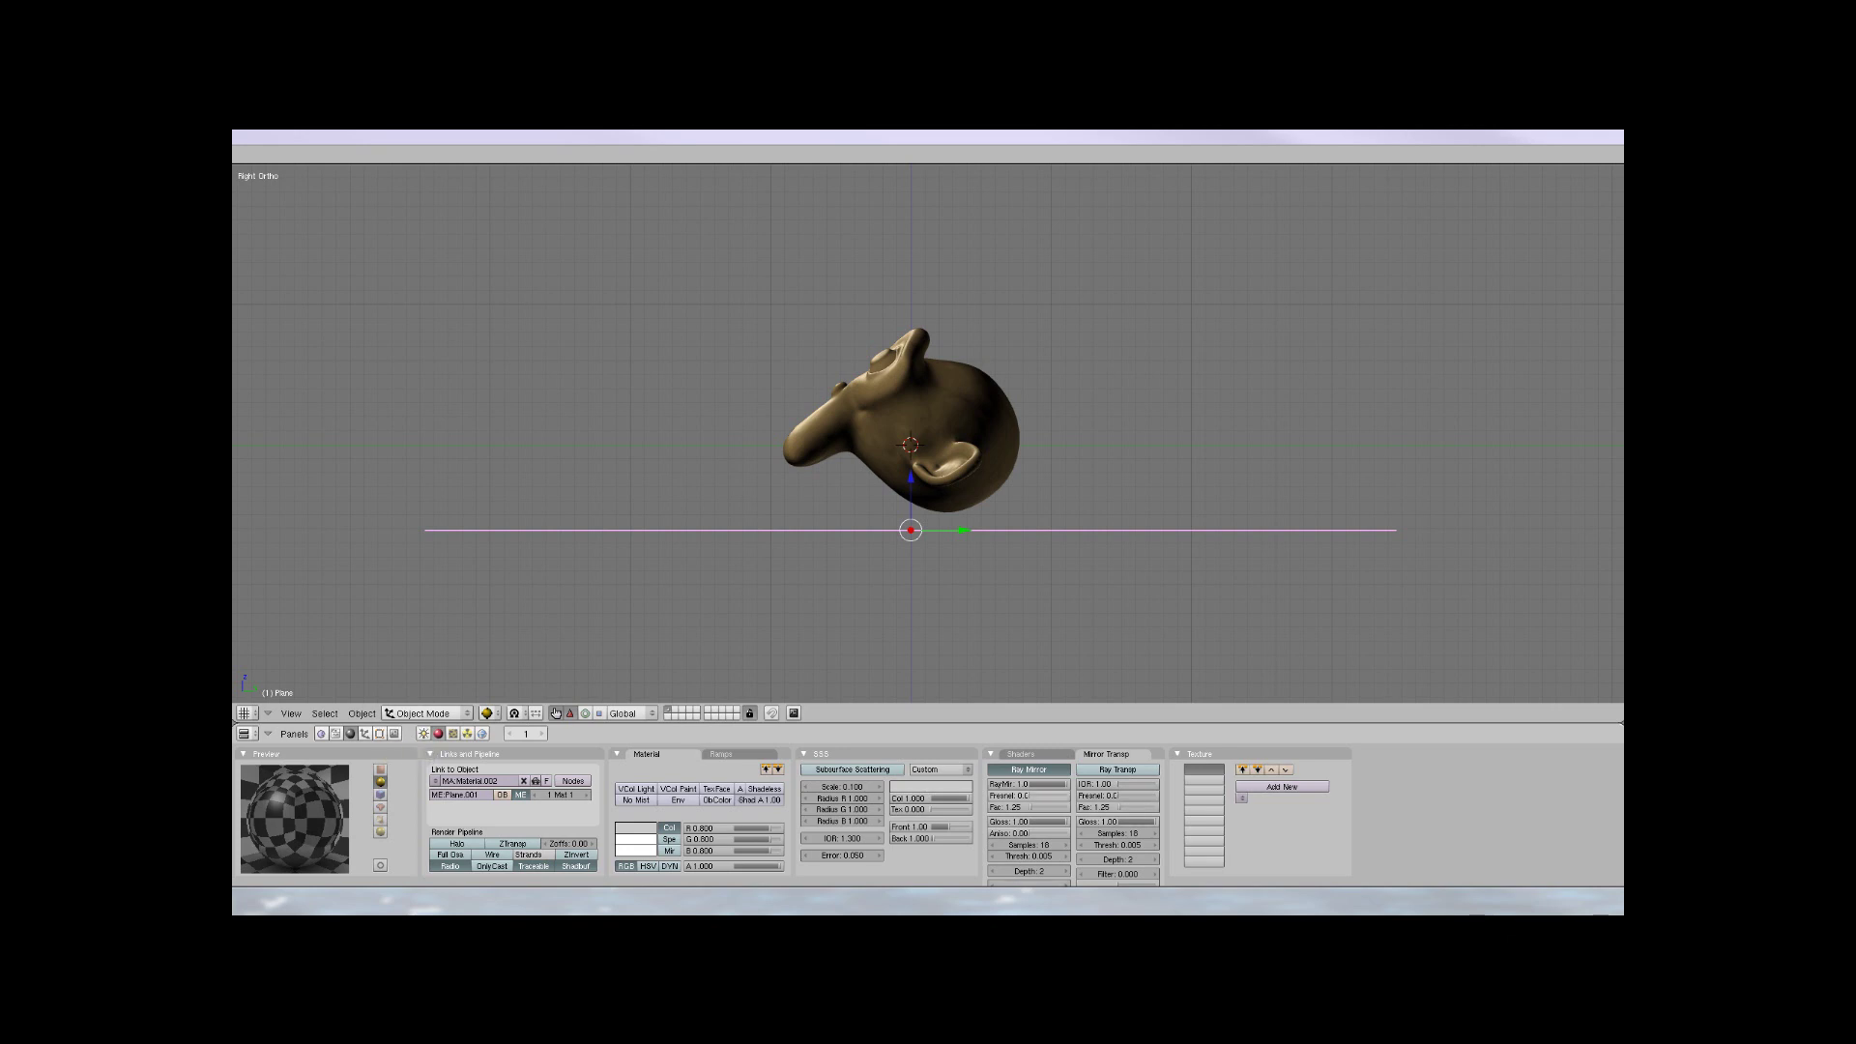
left_click_drag(1066, 784, 1062, 784)
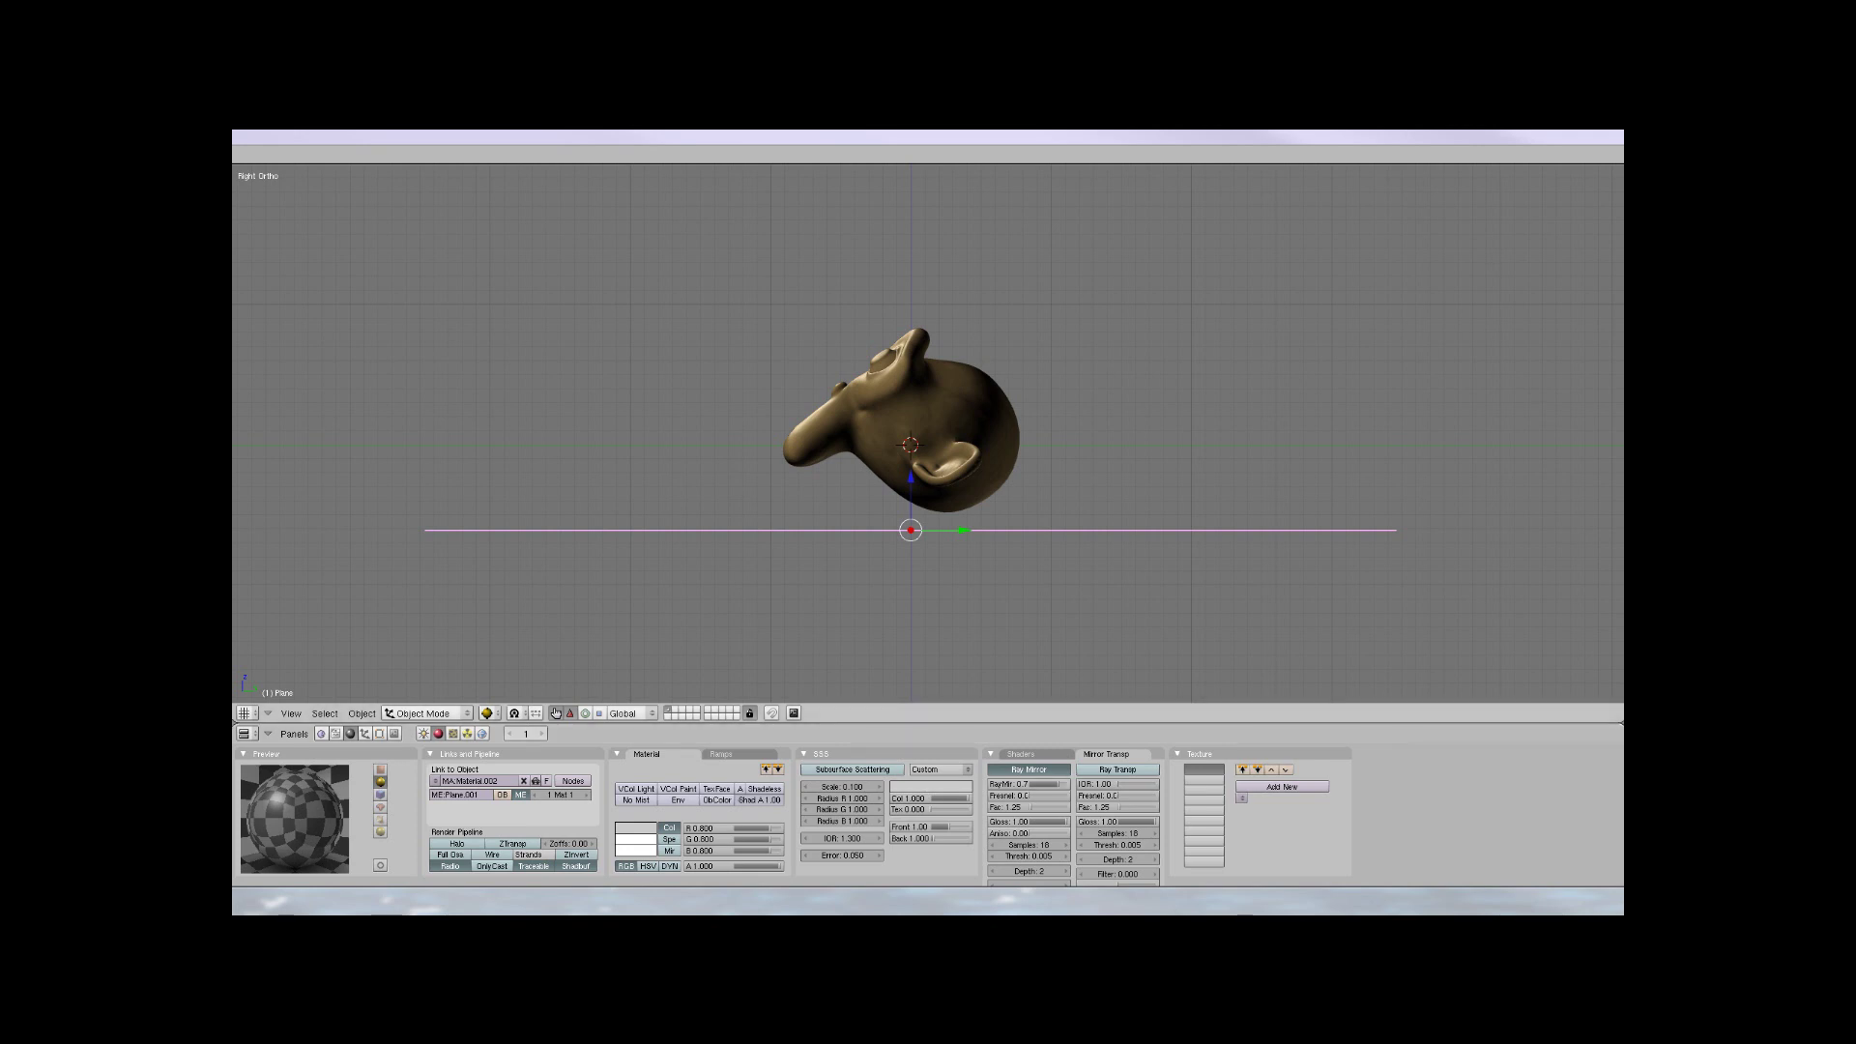
Examine the monkey's surface up close from several angles and its framing above the plane through the camera
middle_click_drag(928, 435, 1053, 493)
scroll(928, 433, "up", 10)
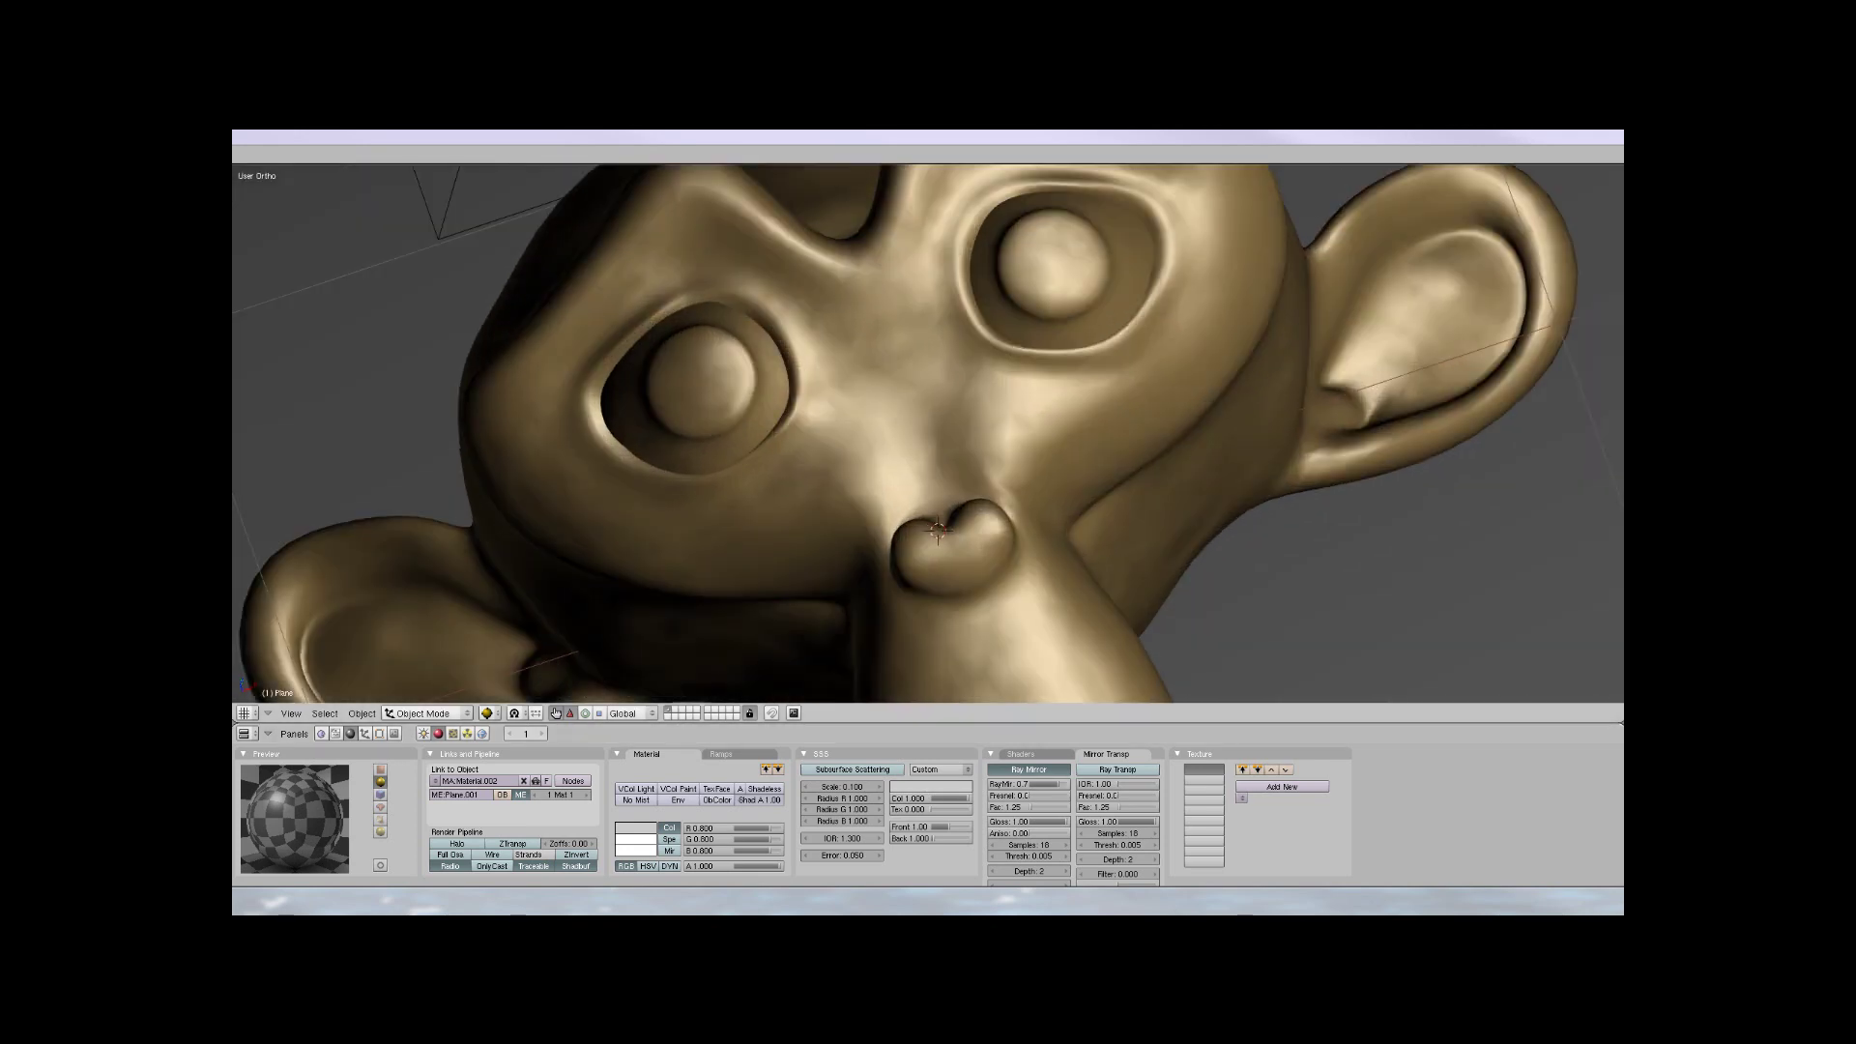
mouse_move(928, 435)
middle_mouse_down()
mouse_move(832, 357)
mouse_move(706, 339)
mouse_move(966, 242)
mouse_move(1073, 271)
middle_mouse_up()
middle_click_drag(1174, 406, 1213, 439)
middle_click_drag(928, 435, 599, 416)
scroll(928, 433, "up", 3)
middle_click_drag(754, 657, 1028, 675)
scroll(1027, 675, "down", 6)
scroll(1028, 675, "up", 2)
scroll(928, 433, "down", 3)
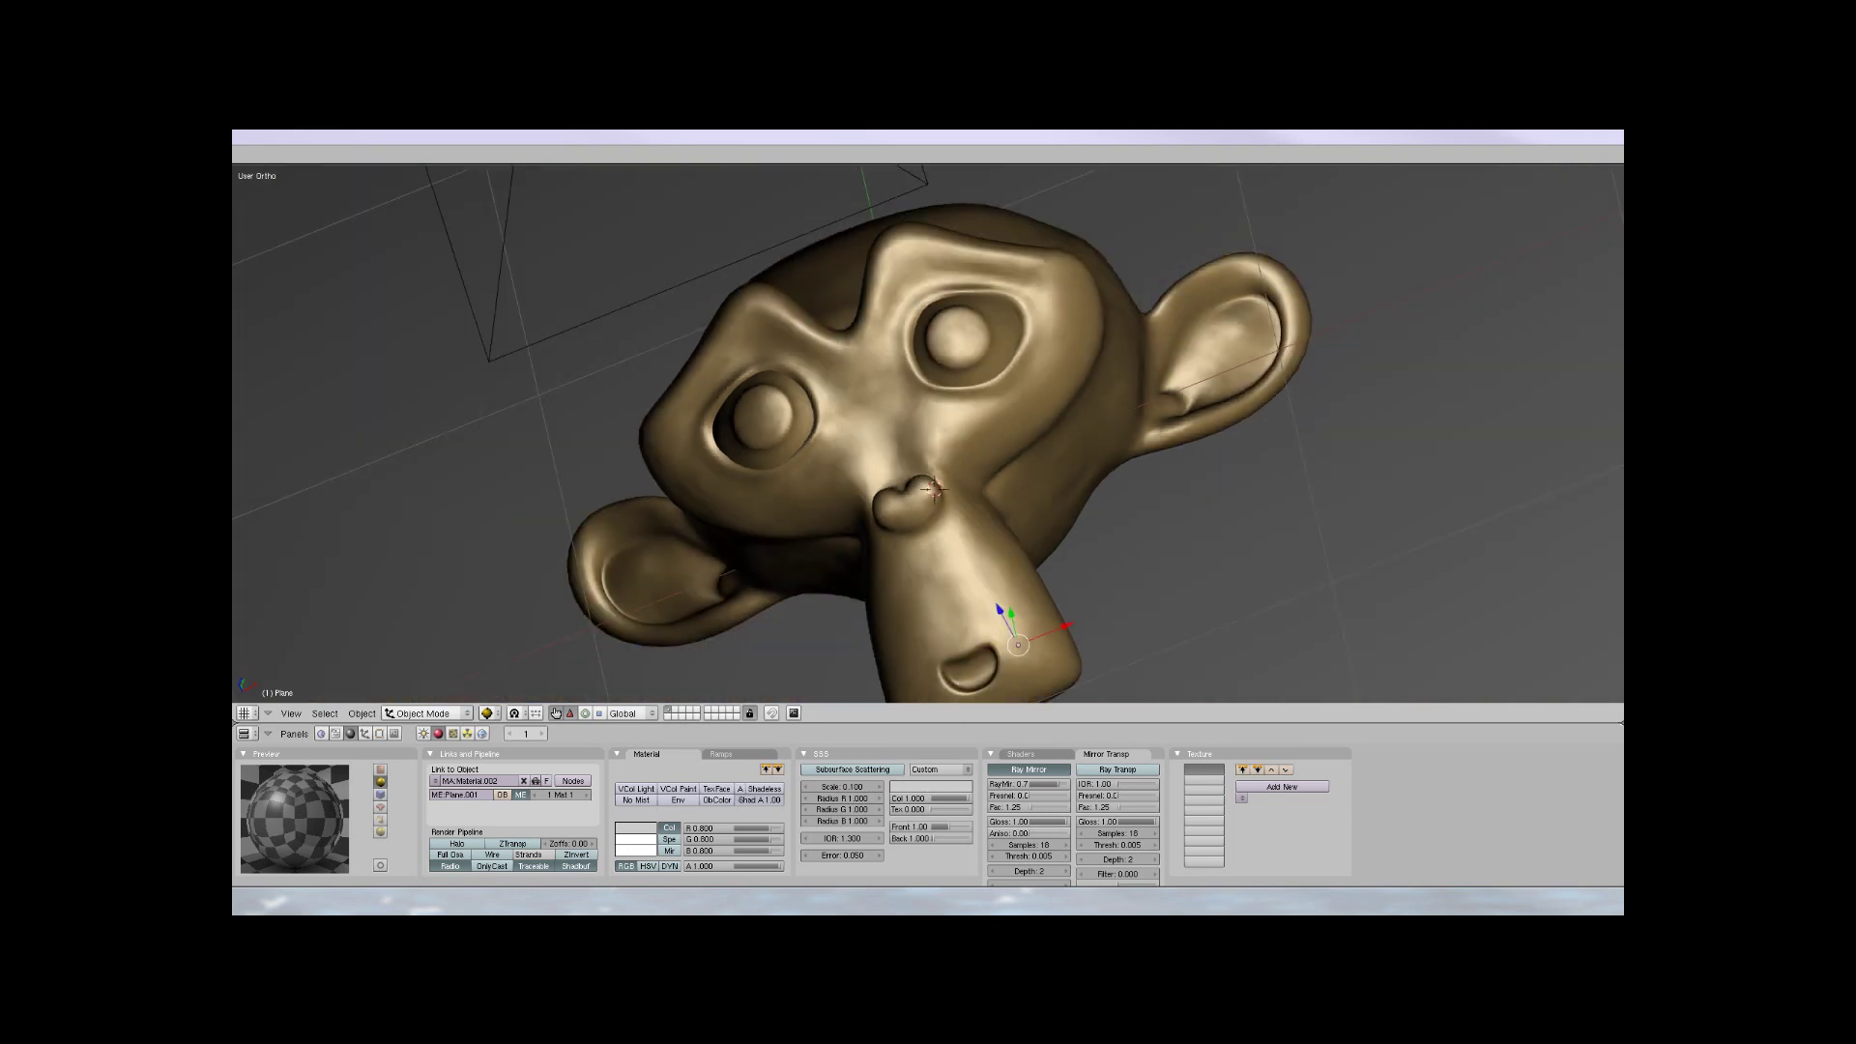
middle_click_drag(1252, 479, 1281, 551)
scroll(928, 433, "up", 3)
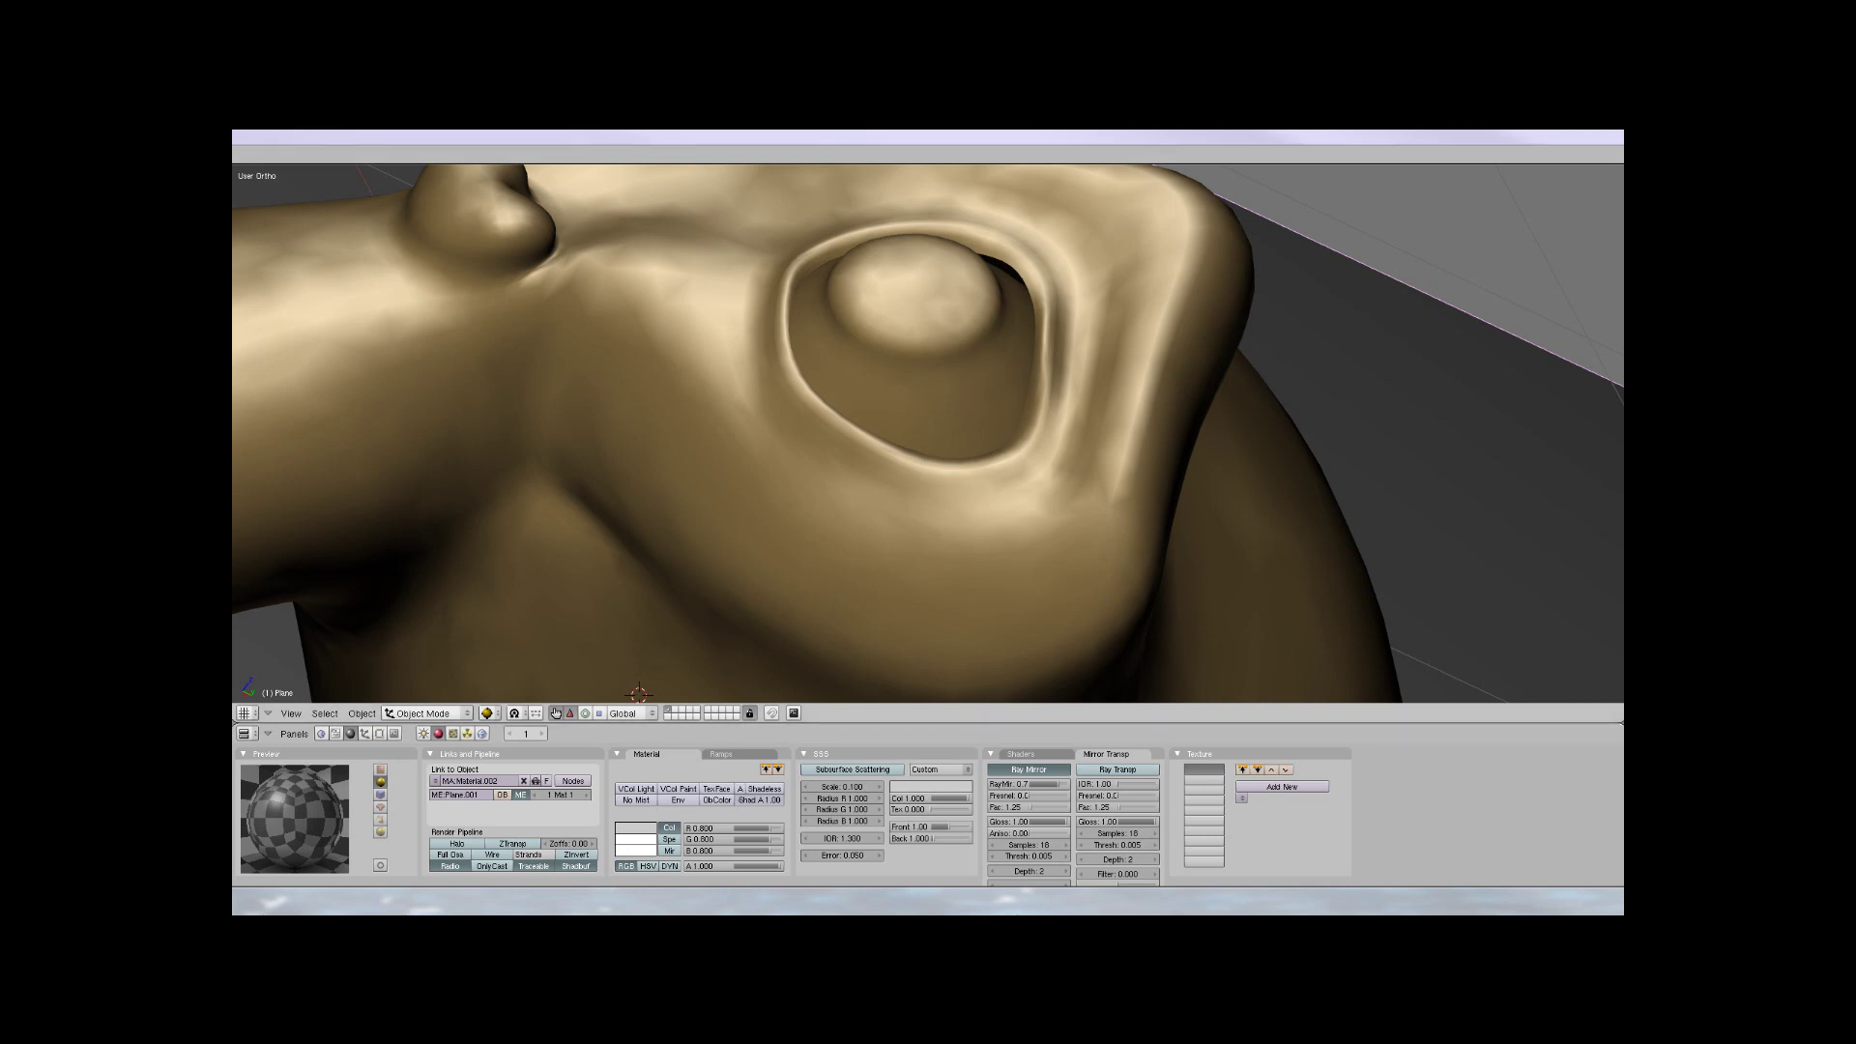
key("KP_0")
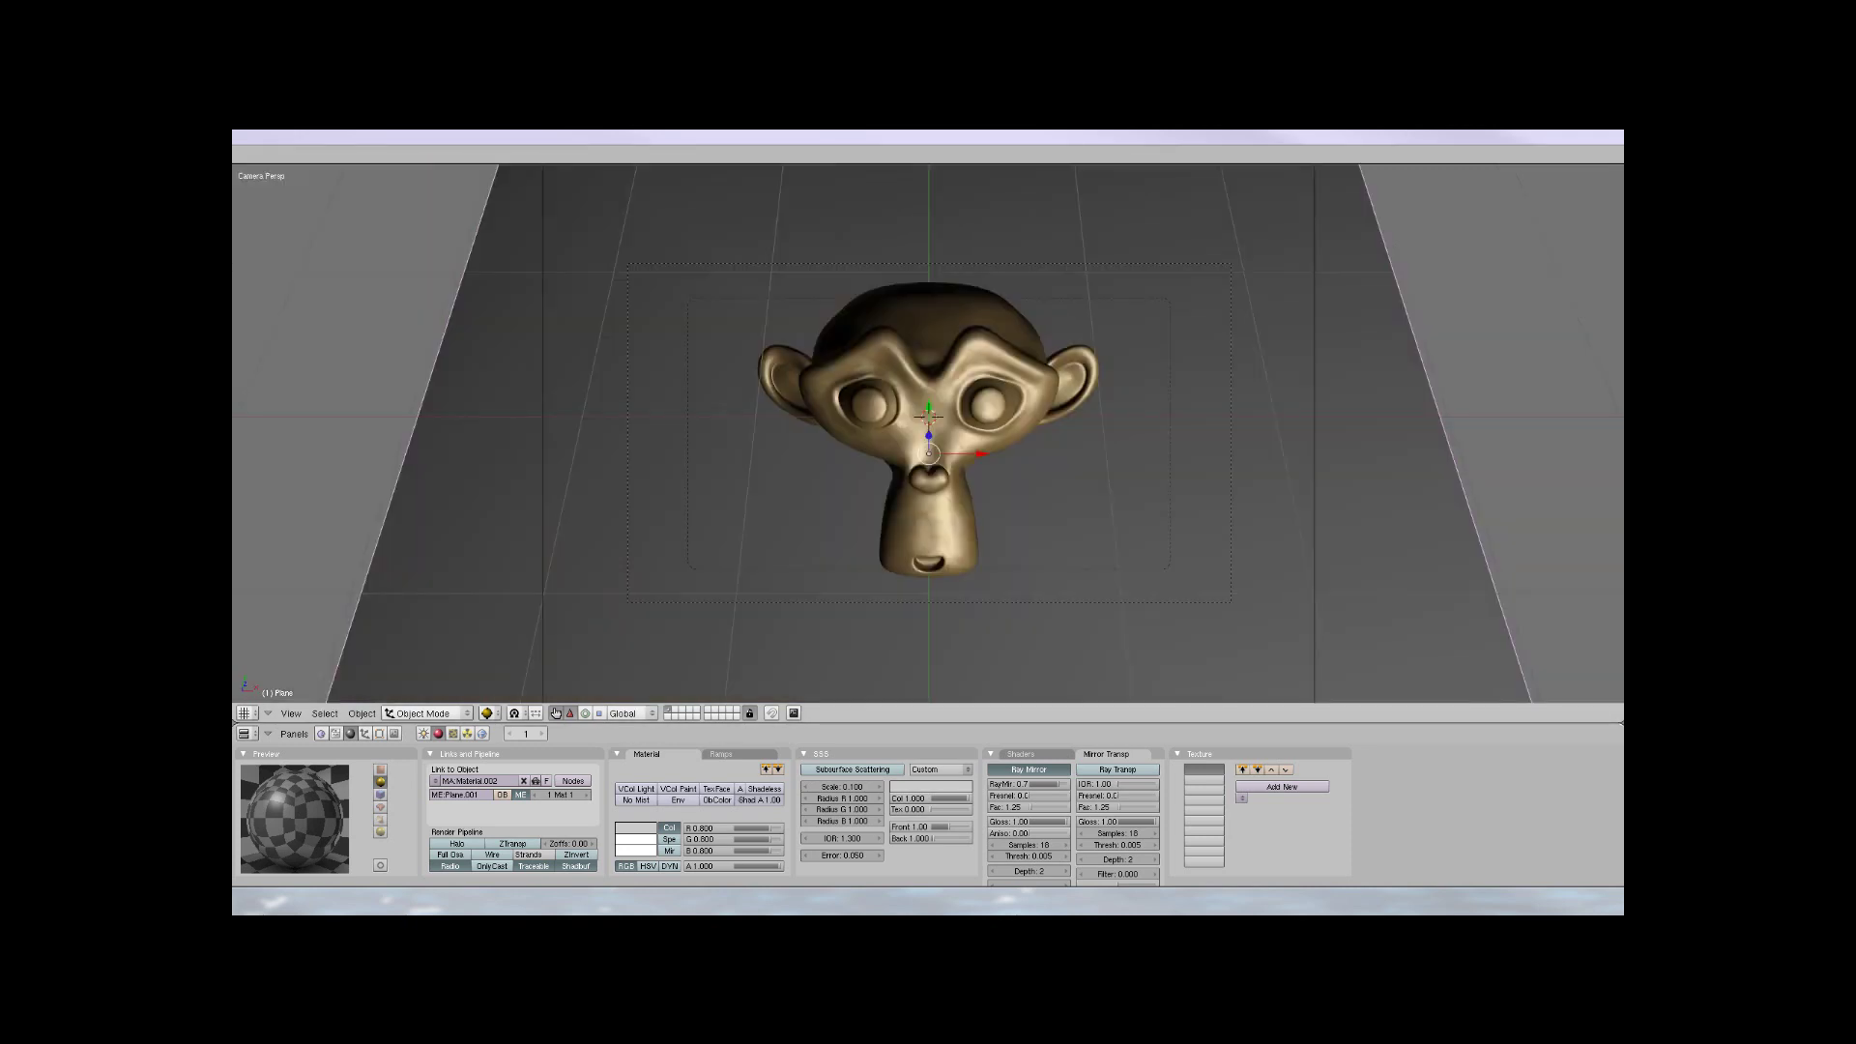
scroll(928, 433, "up", 2)
scroll(928, 433, "down", 3)
Move the lamp in the top view onto the area above the plane, just in front of the monkey and beside the camera
key("KP_7")
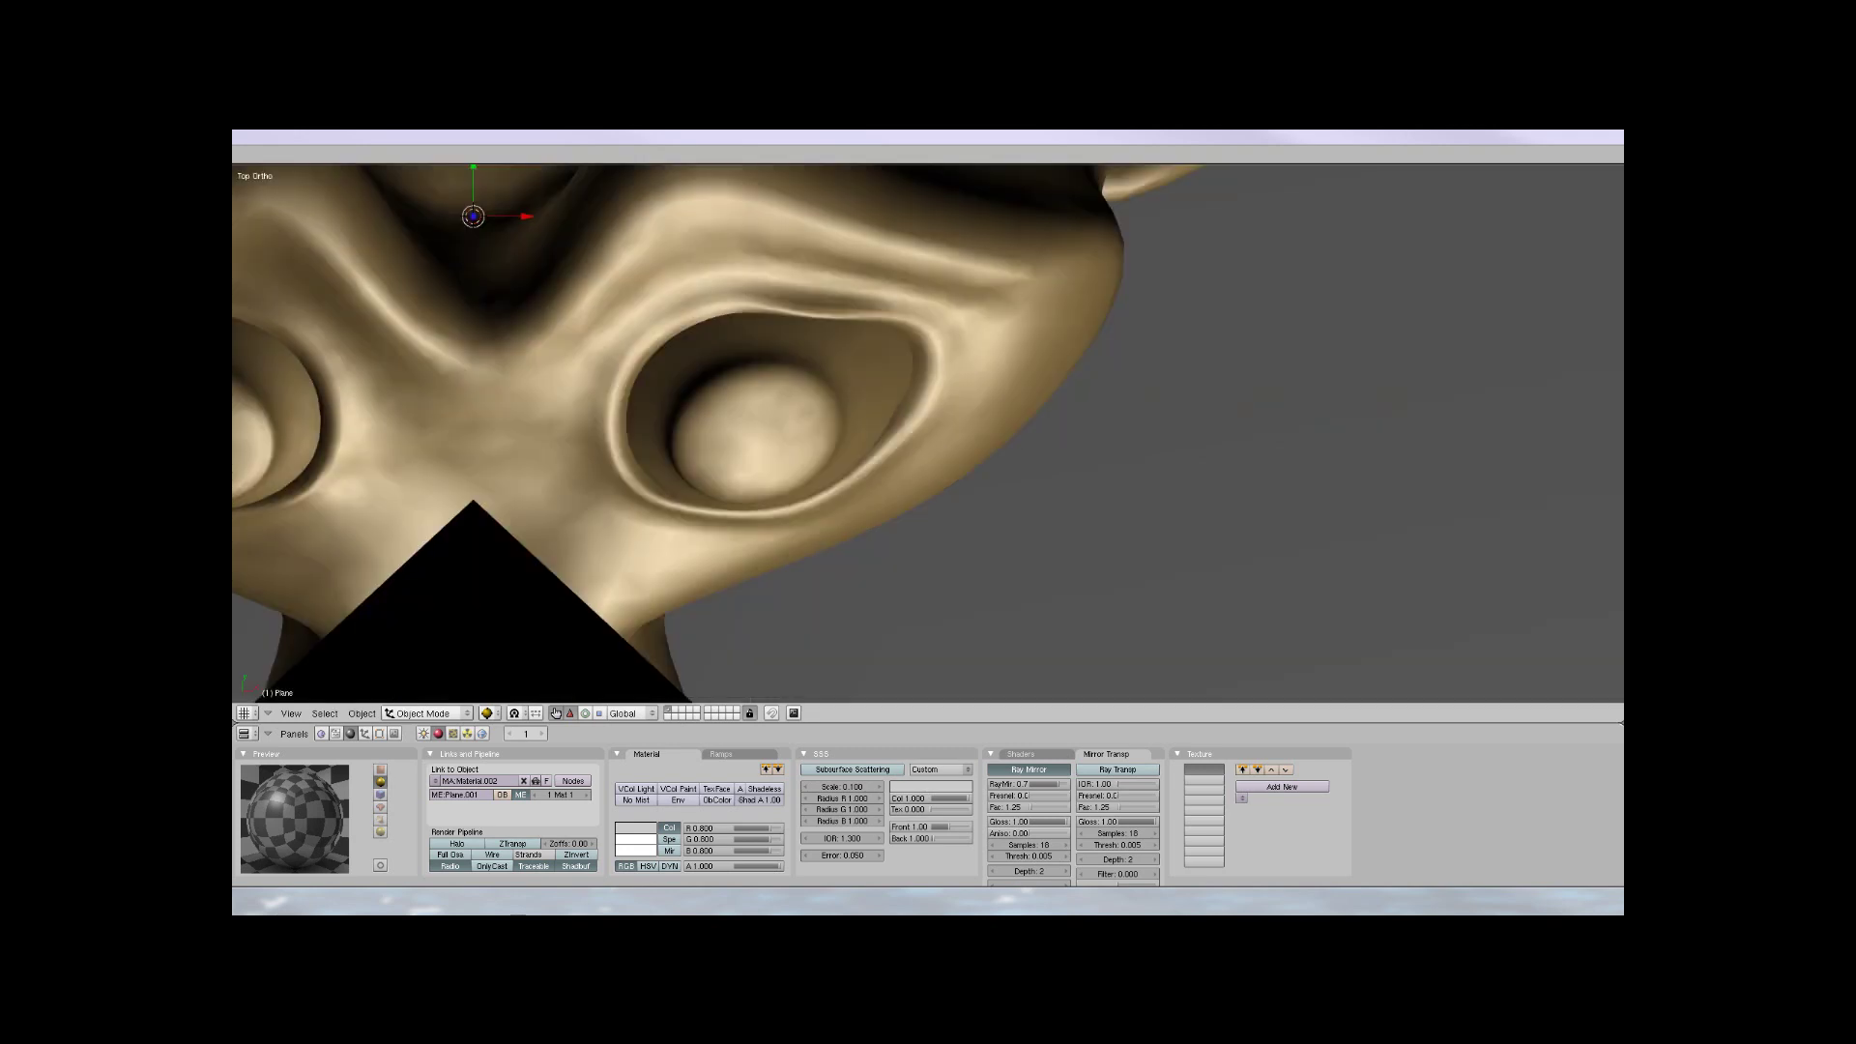
scroll(928, 433, "down", 8)
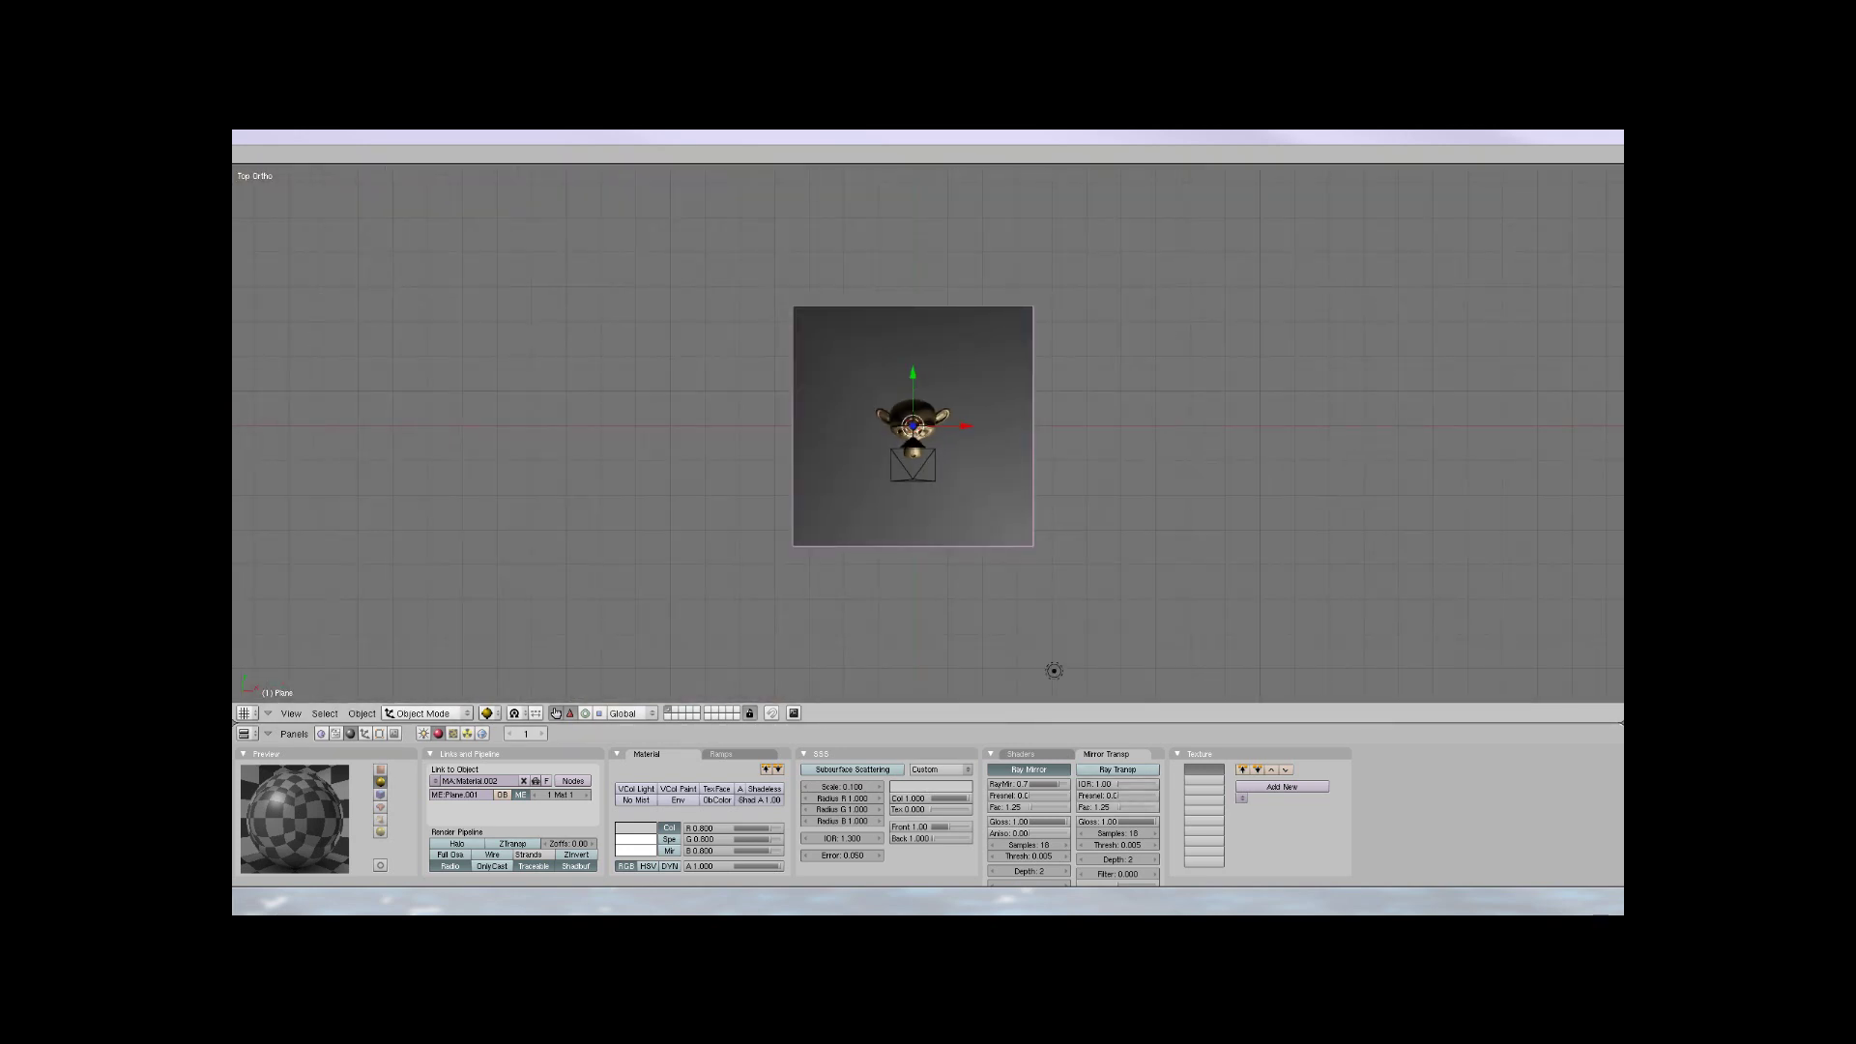
right_click(1054, 670)
key("g")
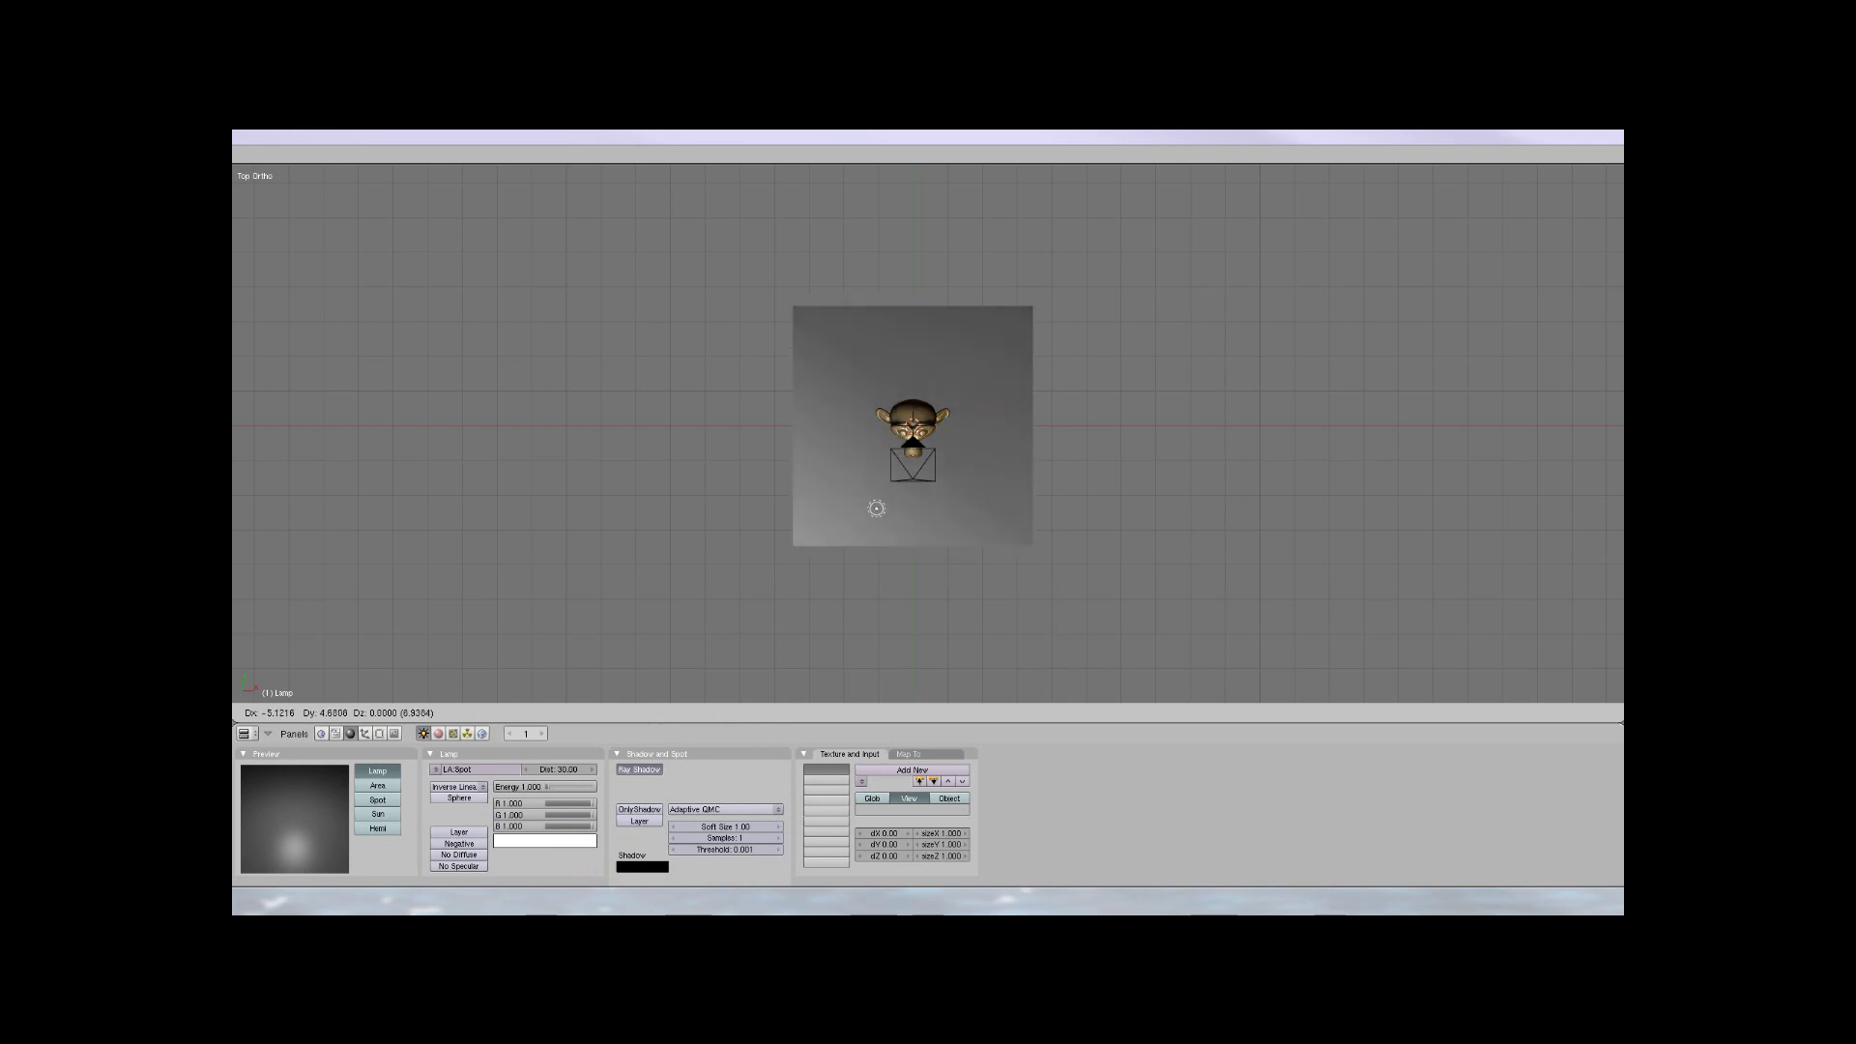
key("Return")
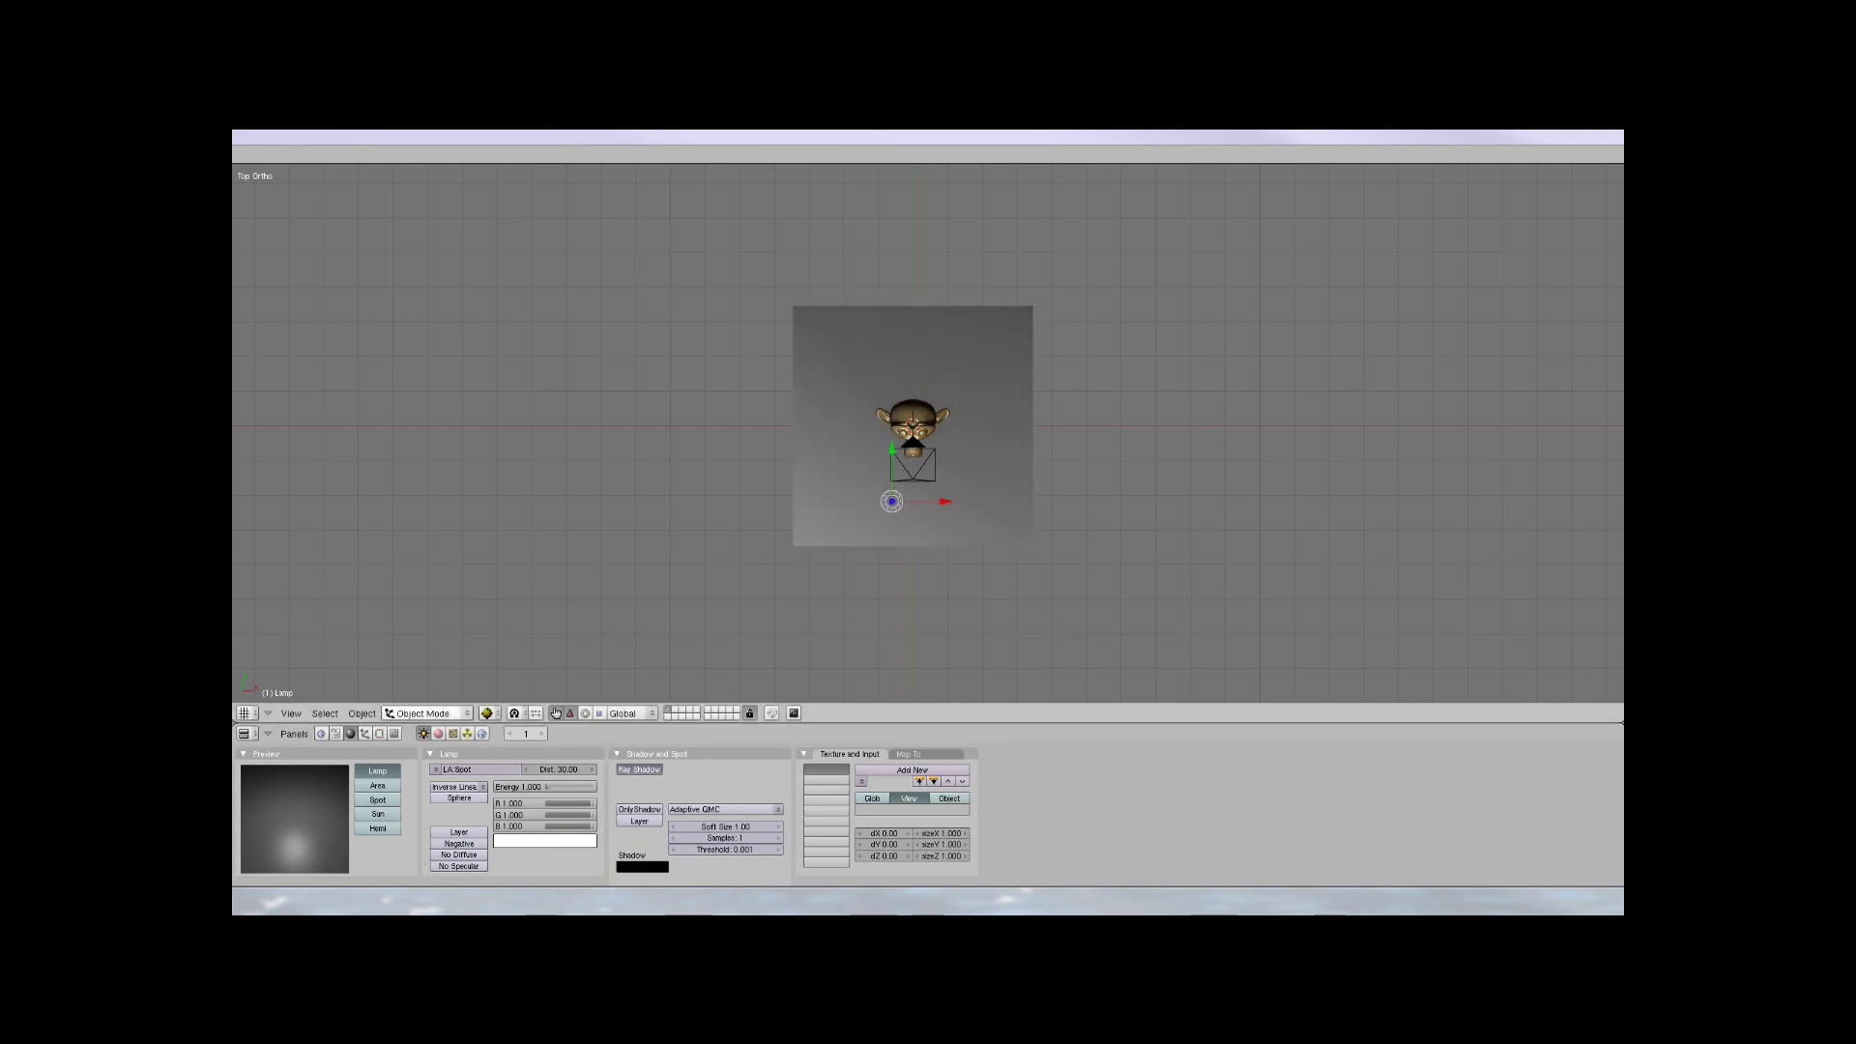
Set the world's horizon colour to black
left_click(481, 733)
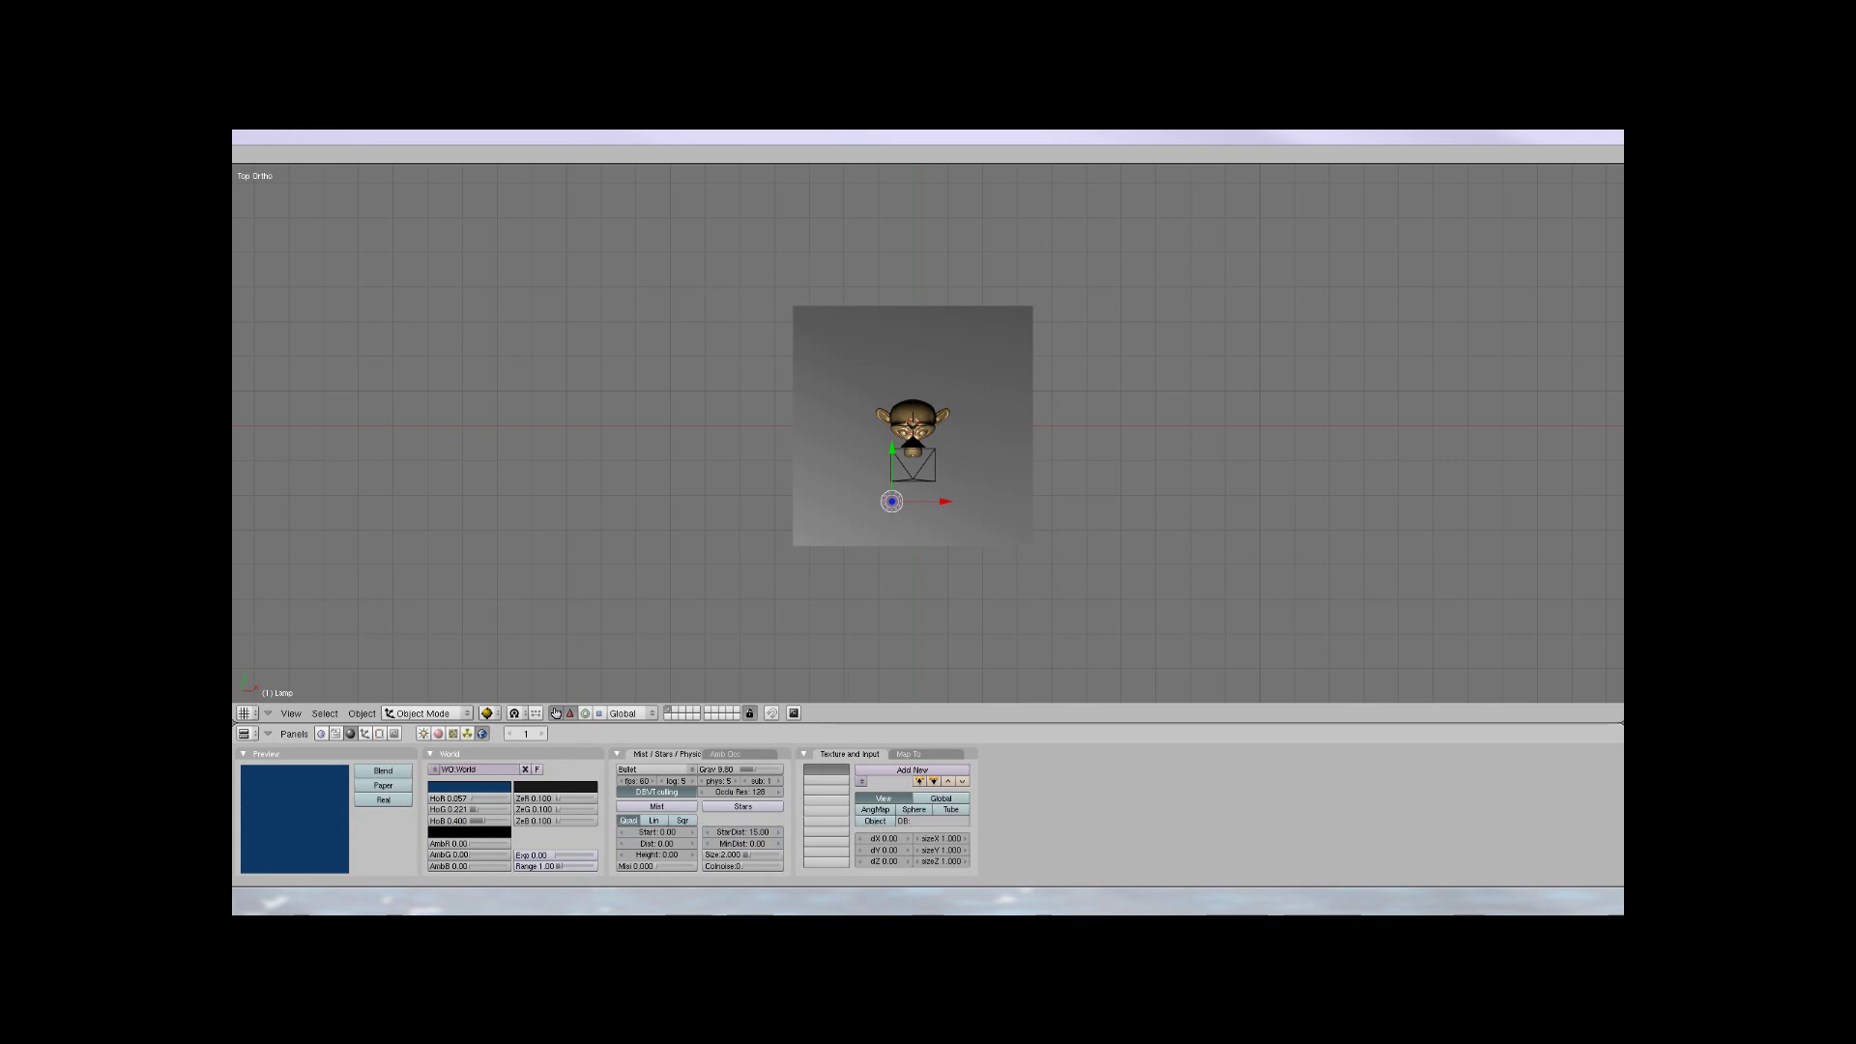
left_click(469, 787)
left_click_drag(469, 674, 430, 760)
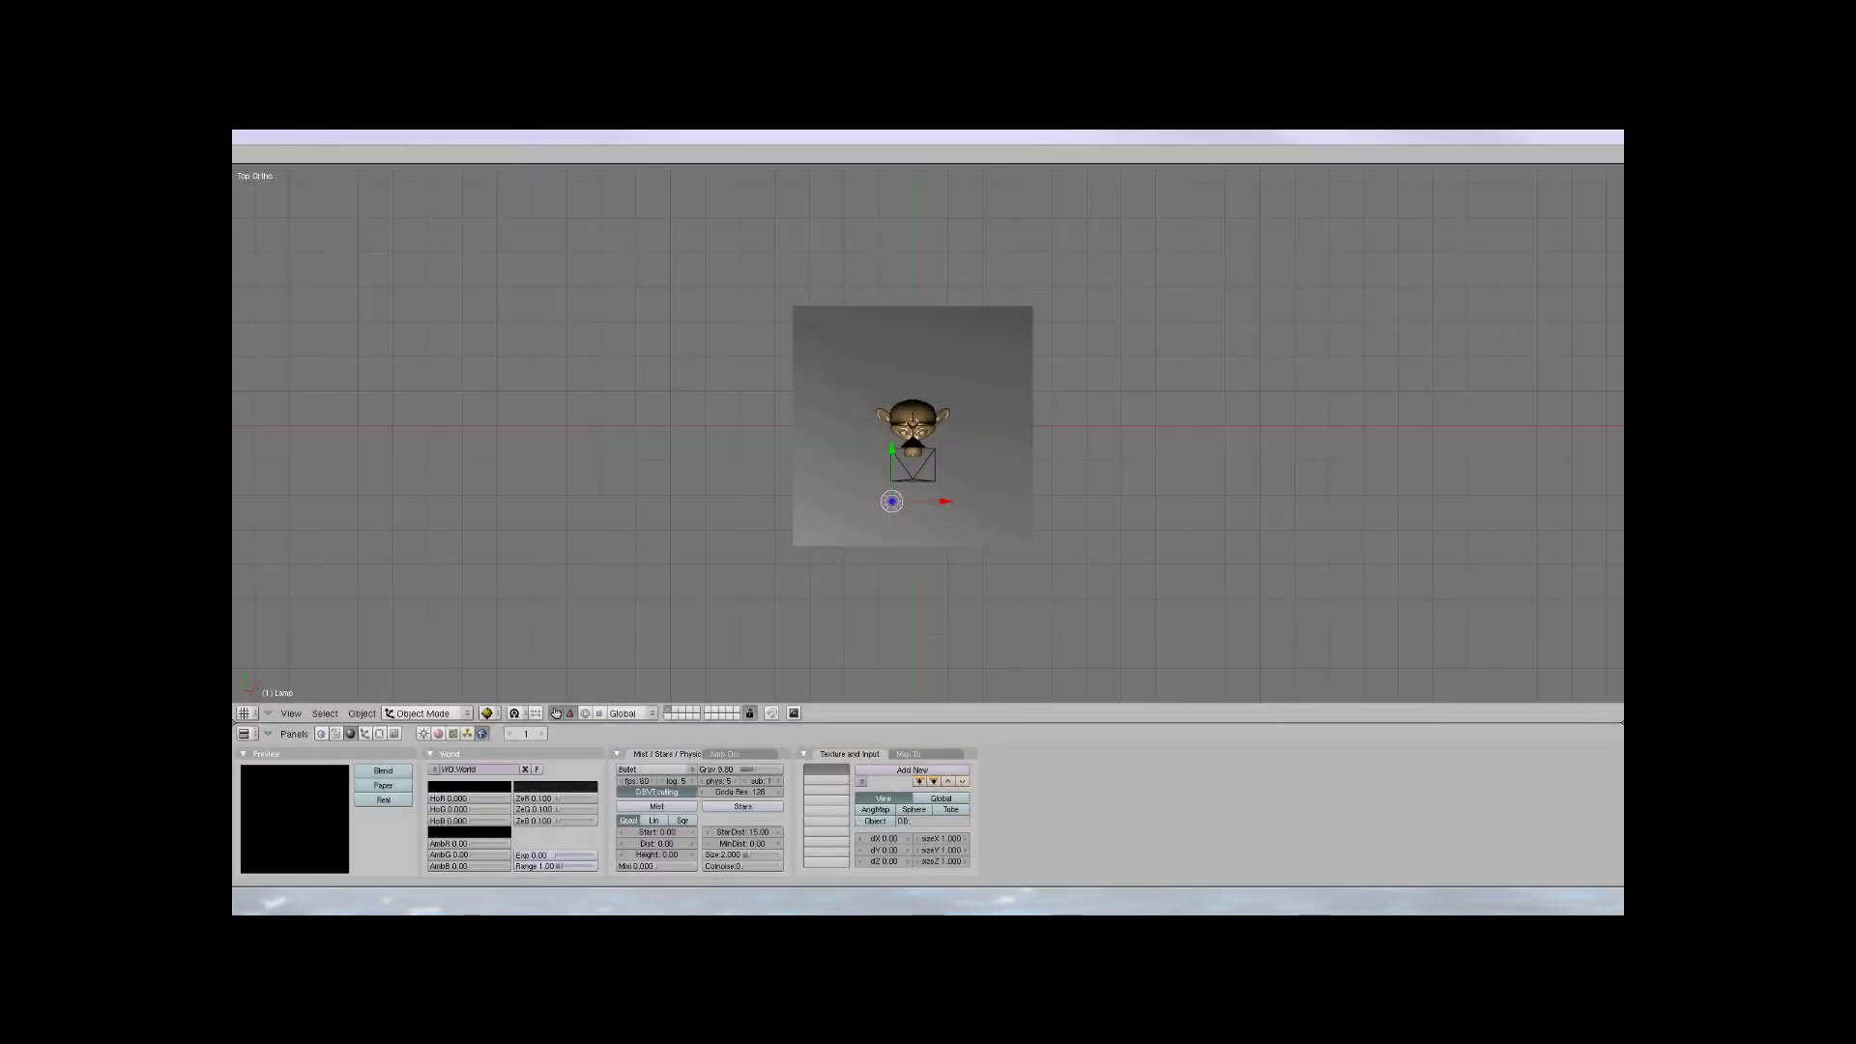
Change the monkey material's base colour to a warm silver-grey of about R 0.667, G 0.635, B 0.561
right_click(897, 419)
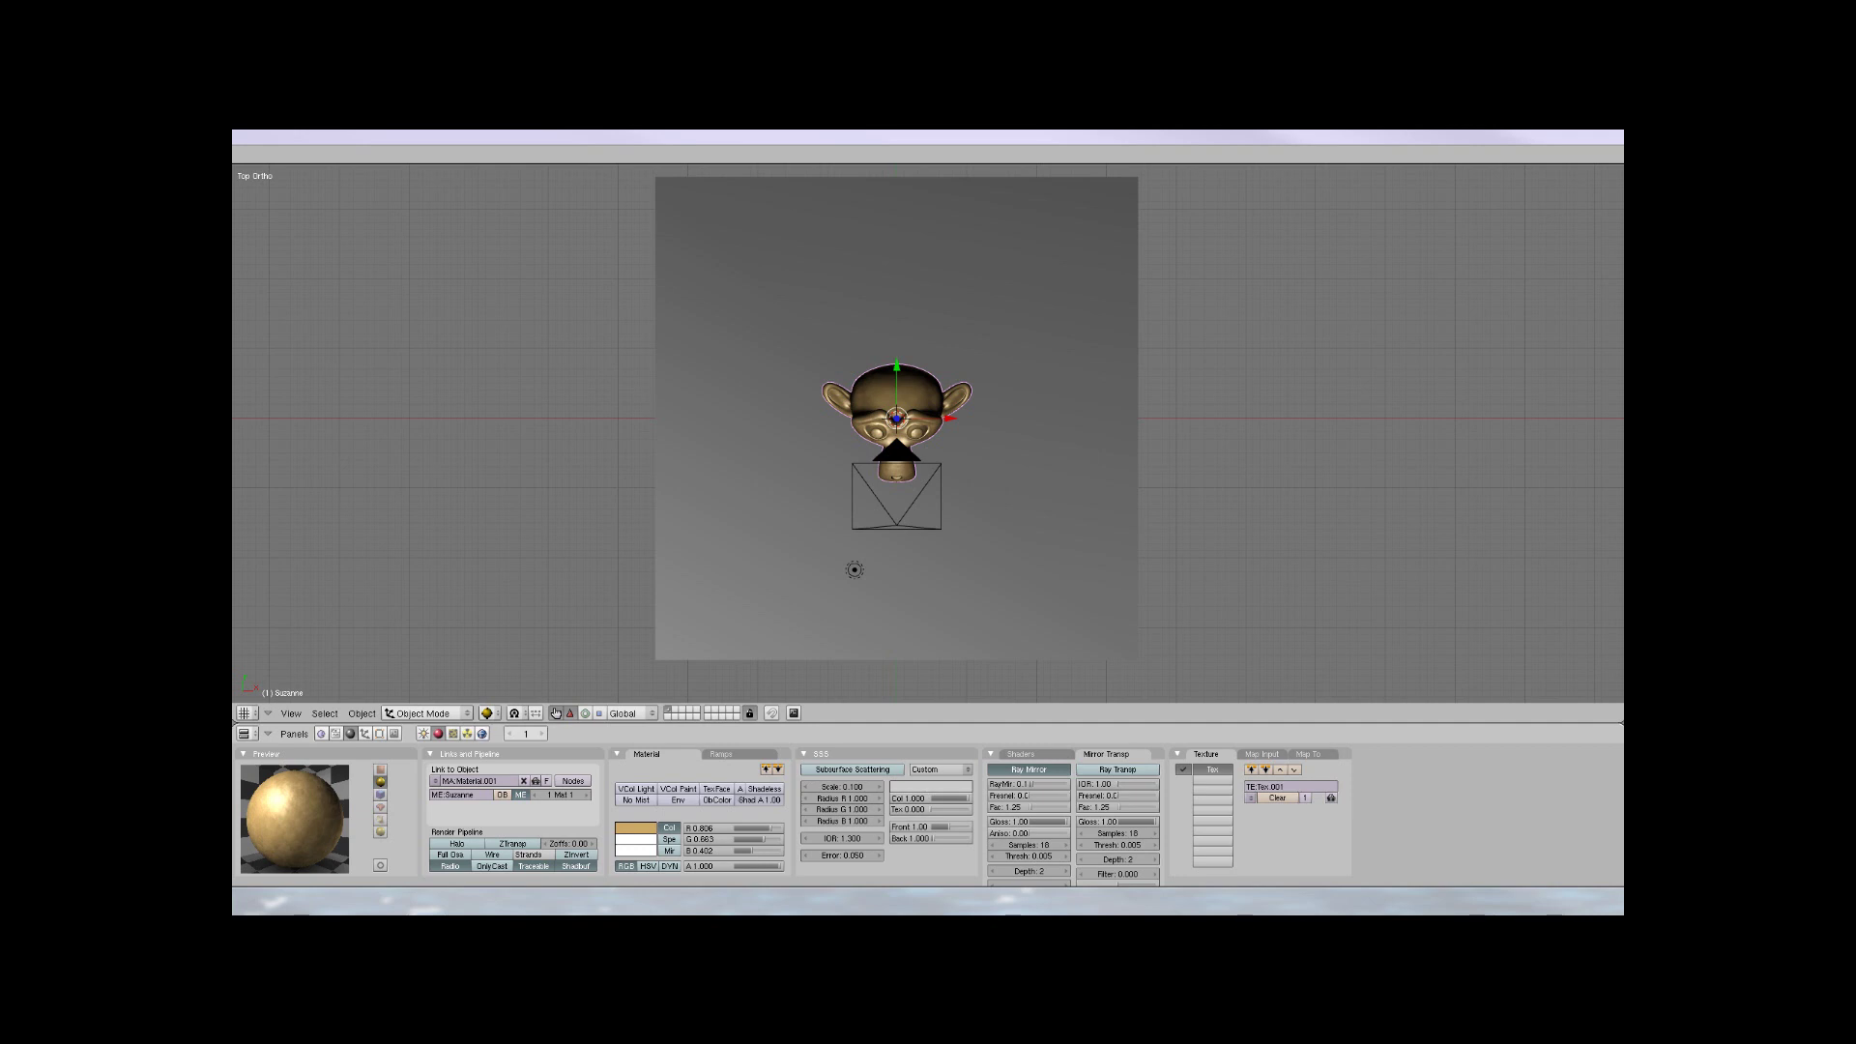
left_click(453, 733)
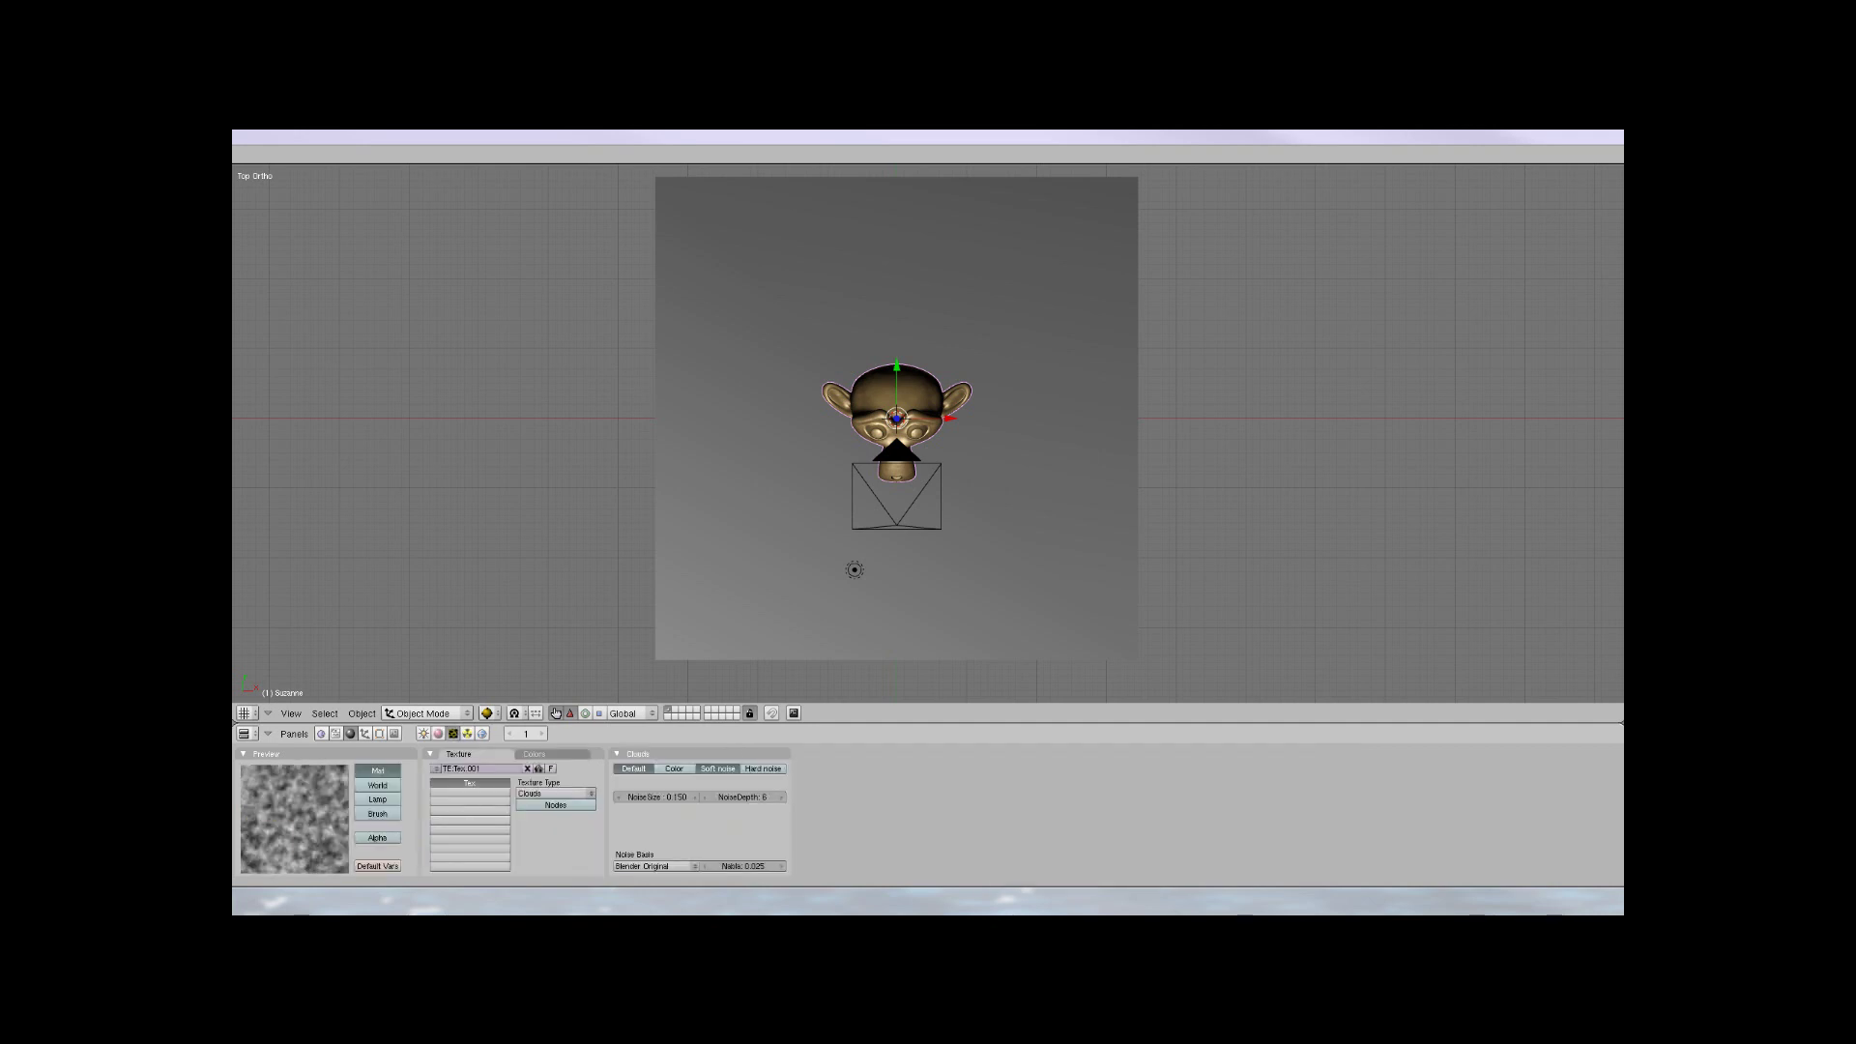
left_click(438, 732)
left_click(635, 829)
mouse_move(698, 752)
left_mouse_down()
mouse_move(677, 773)
mouse_move(684, 803)
left_mouse_up()
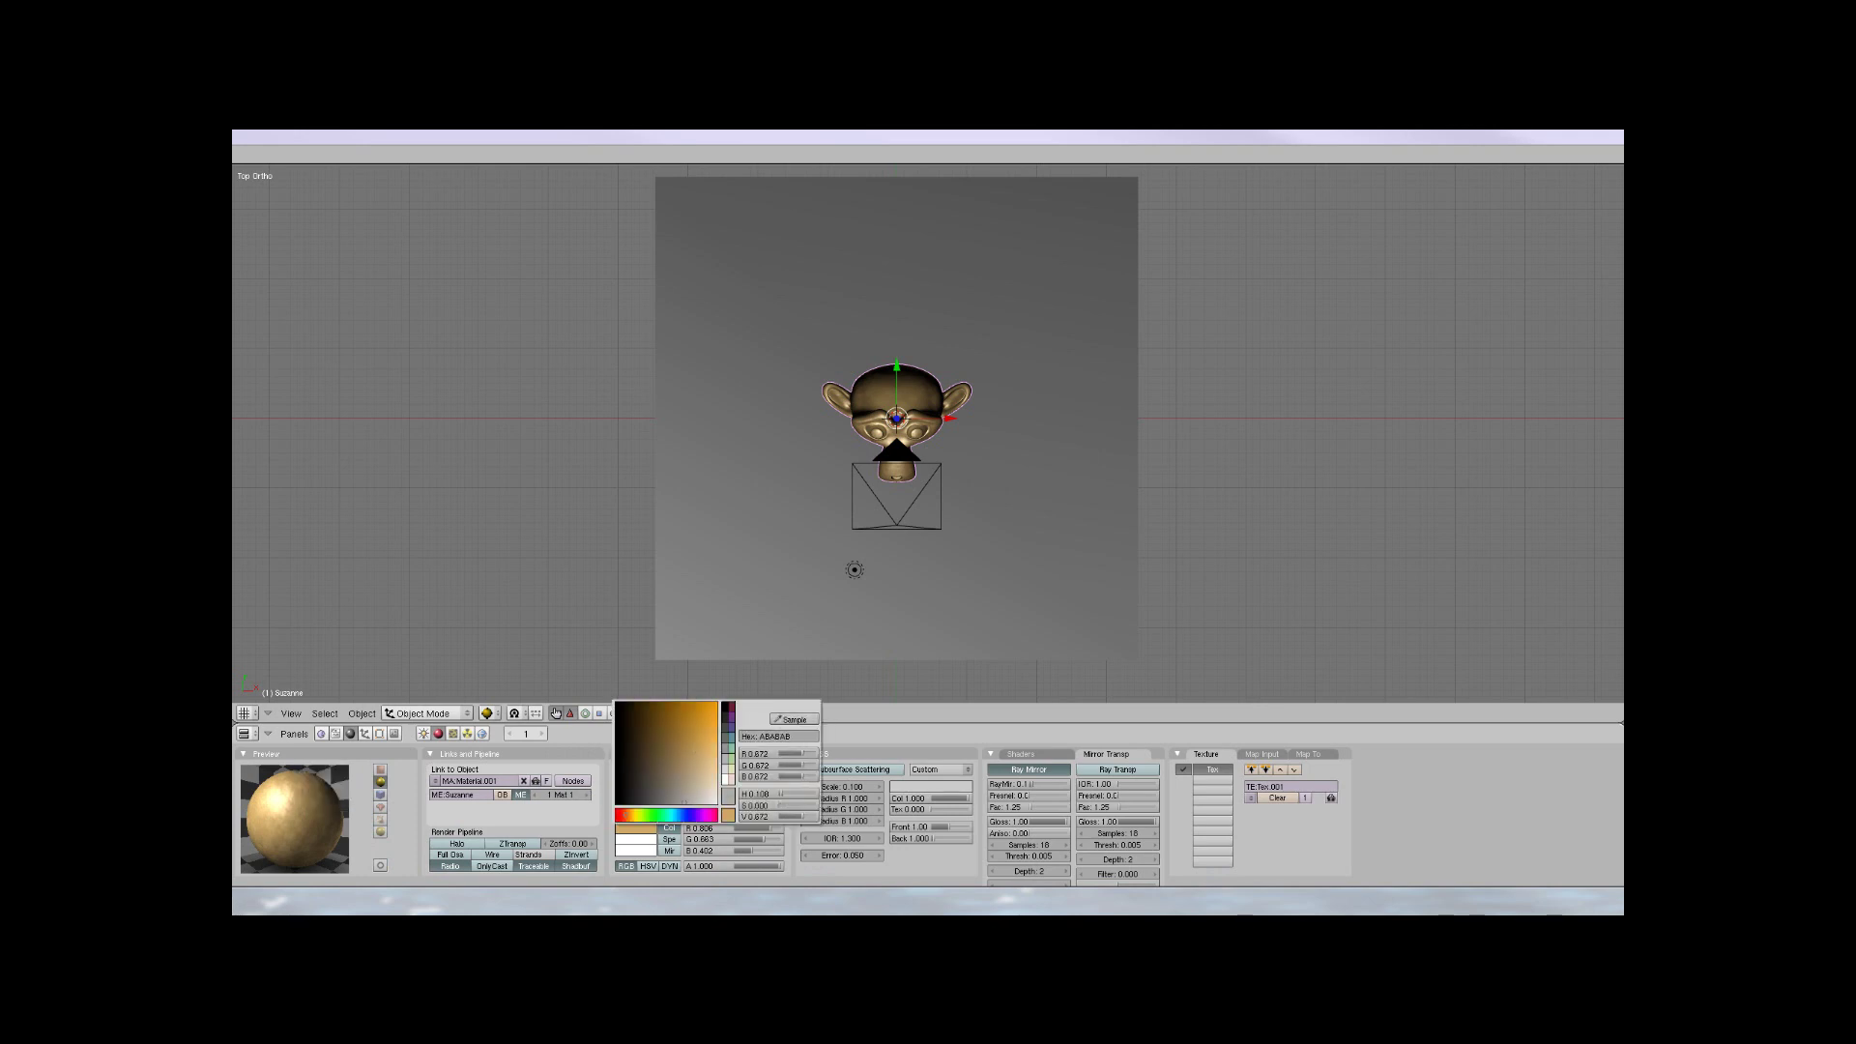
left_click(635, 829)
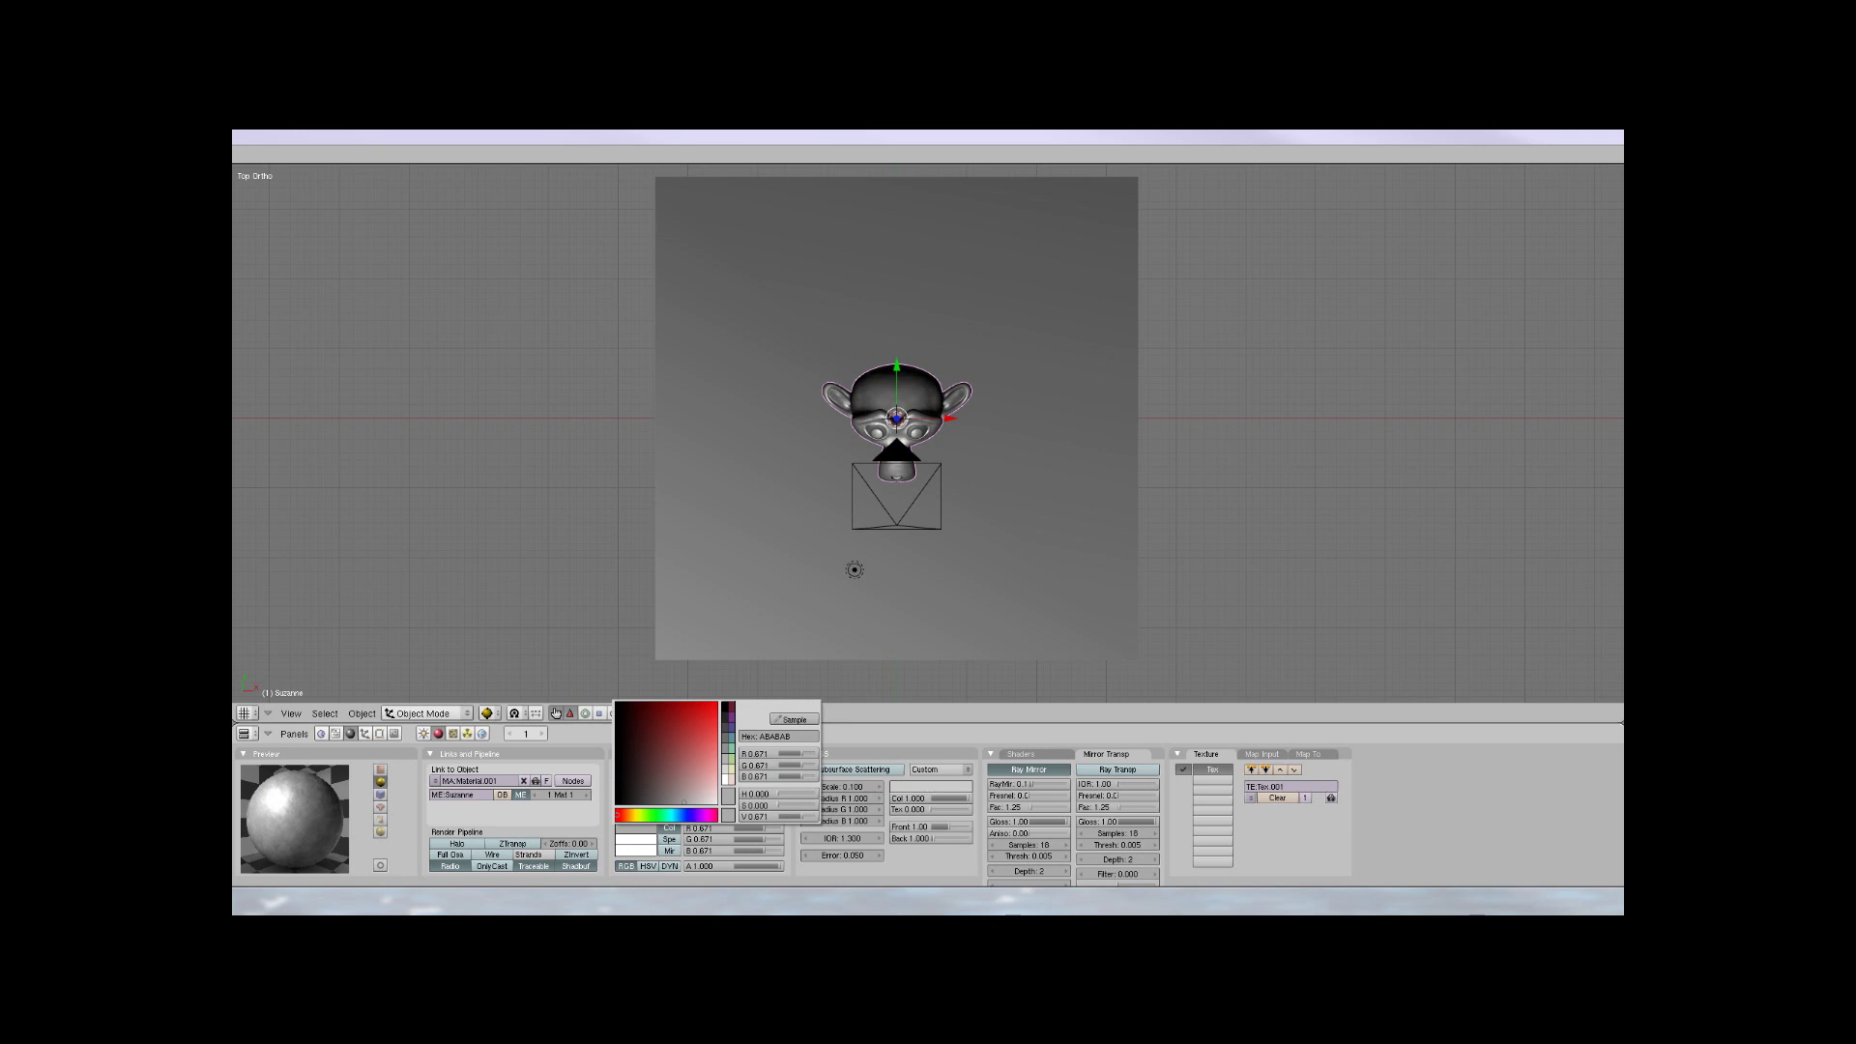
mouse_move(658, 815)
left_mouse_down()
mouse_move(620, 815)
mouse_move(688, 782)
left_mouse_up()
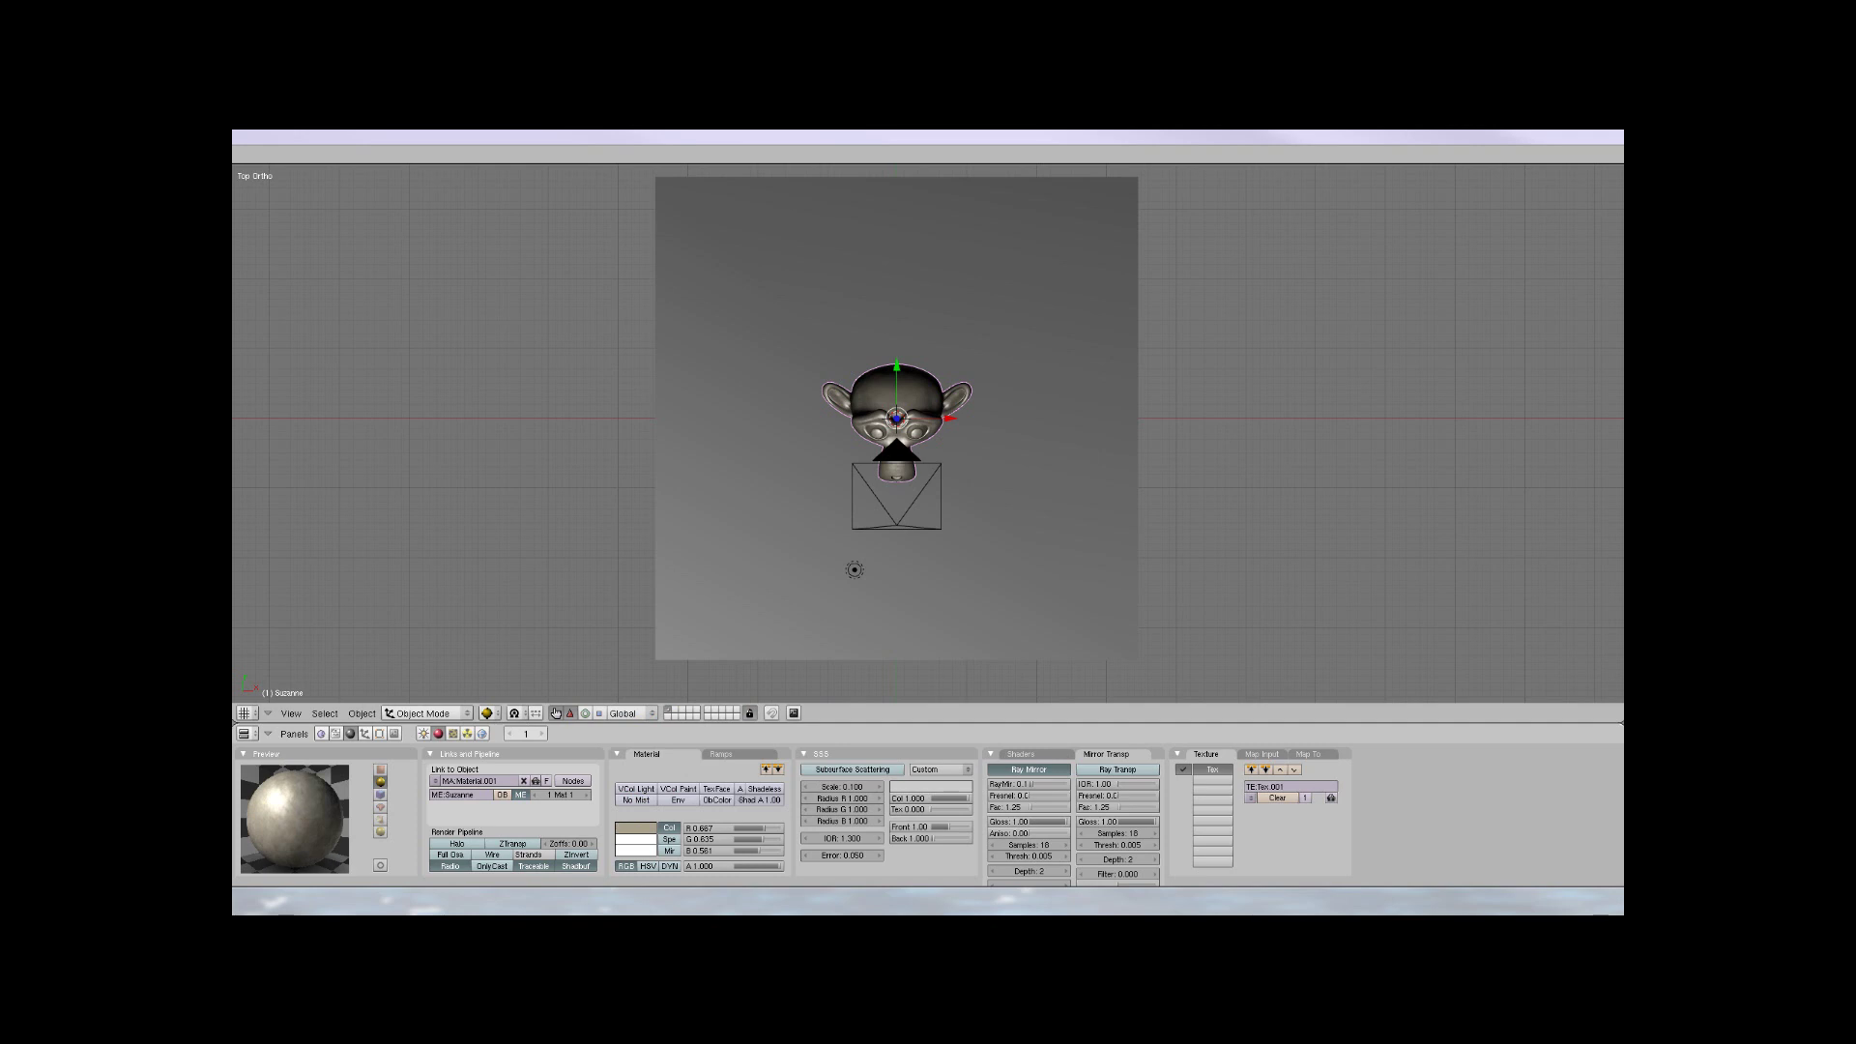
Change the texture's mapping colour on the monkey's material to a very dark brownish grey, about R 0.18, G 0.17, B 0.15
left_click(1308, 754)
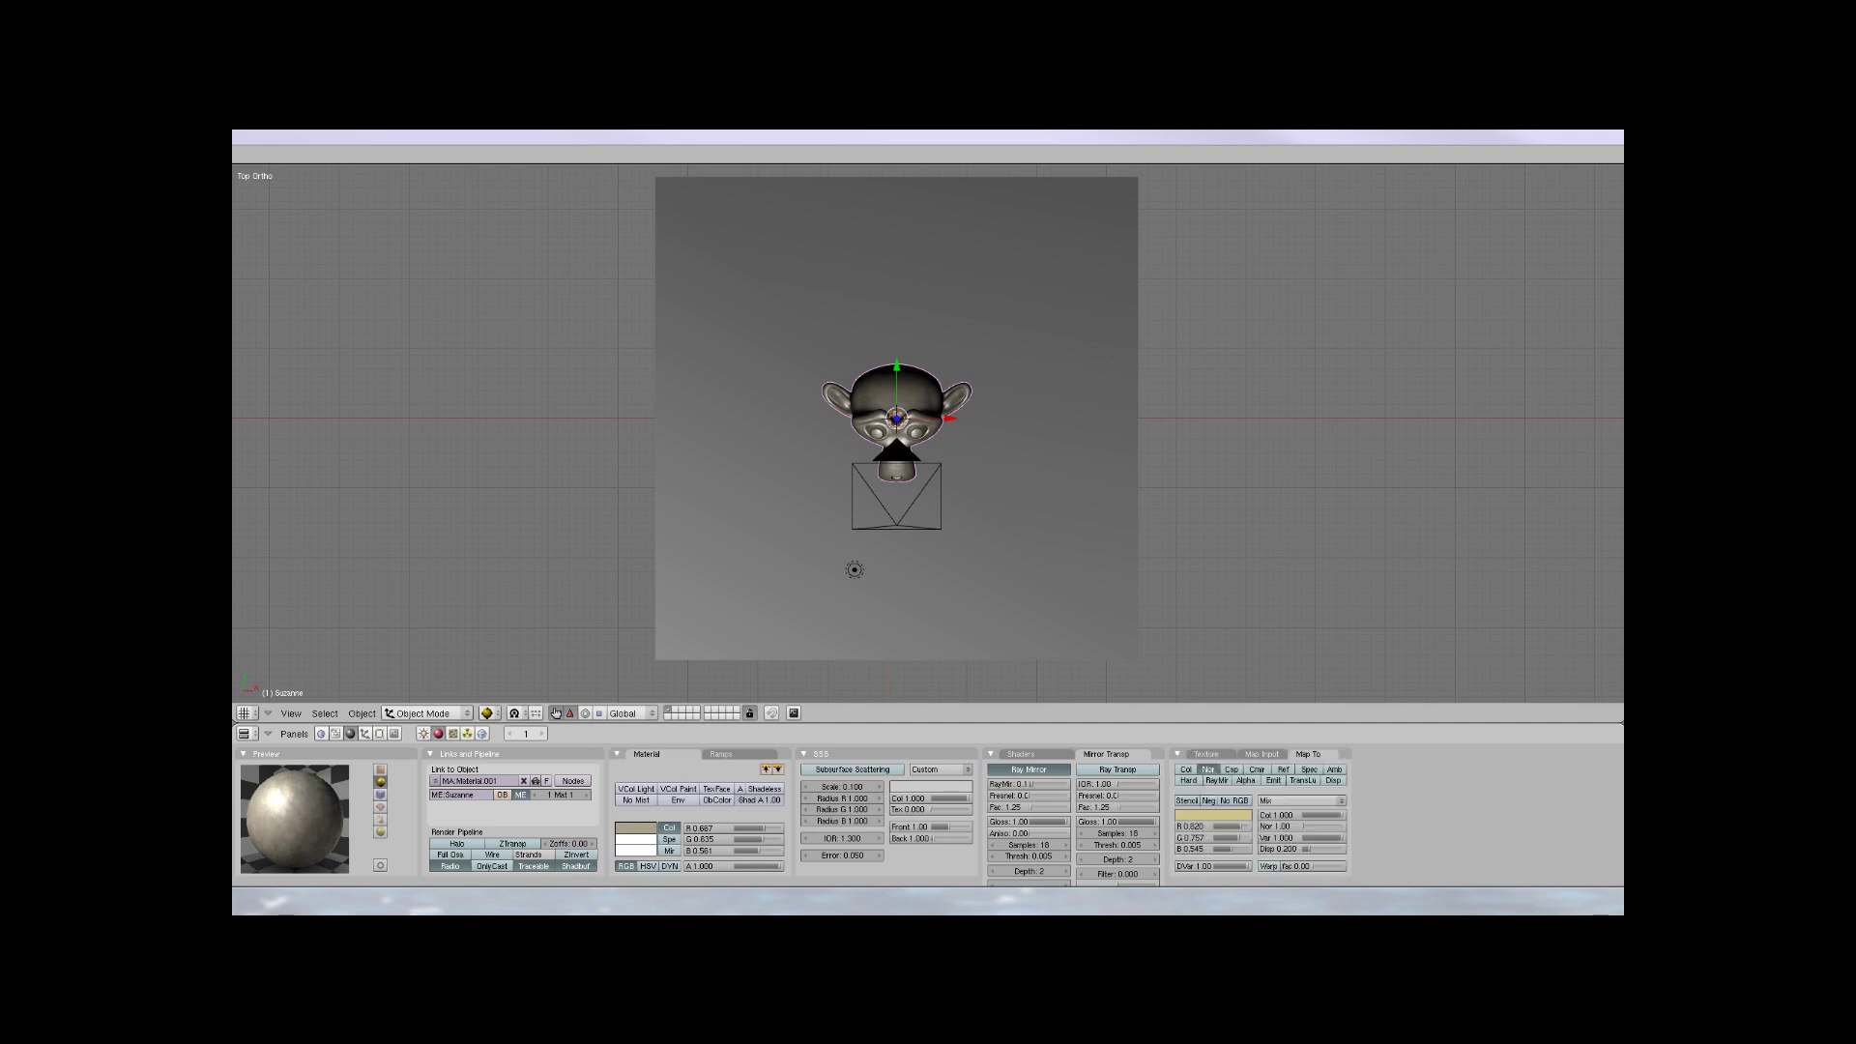
left_click(1213, 814)
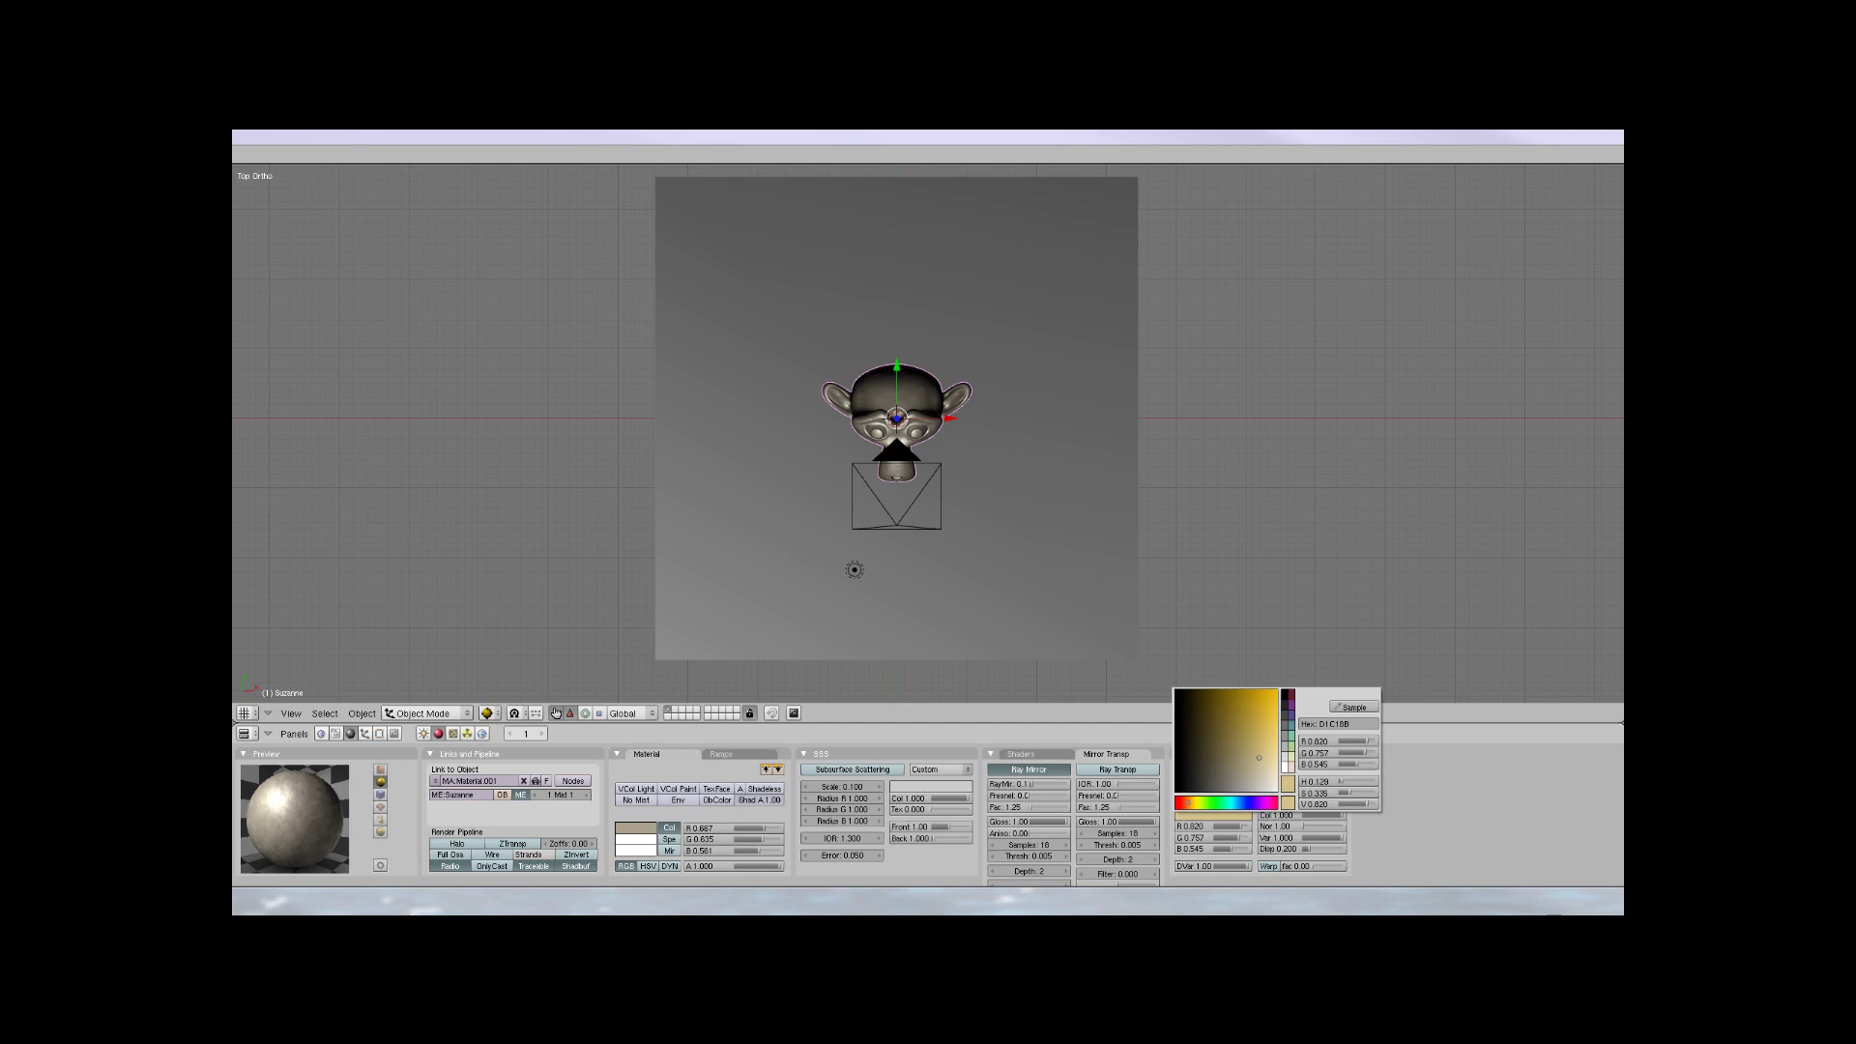
left_click_drag(1259, 758, 1228, 763)
left_click_drag(1227, 763, 1227, 773)
left_click(1284, 757)
left_click(1213, 815)
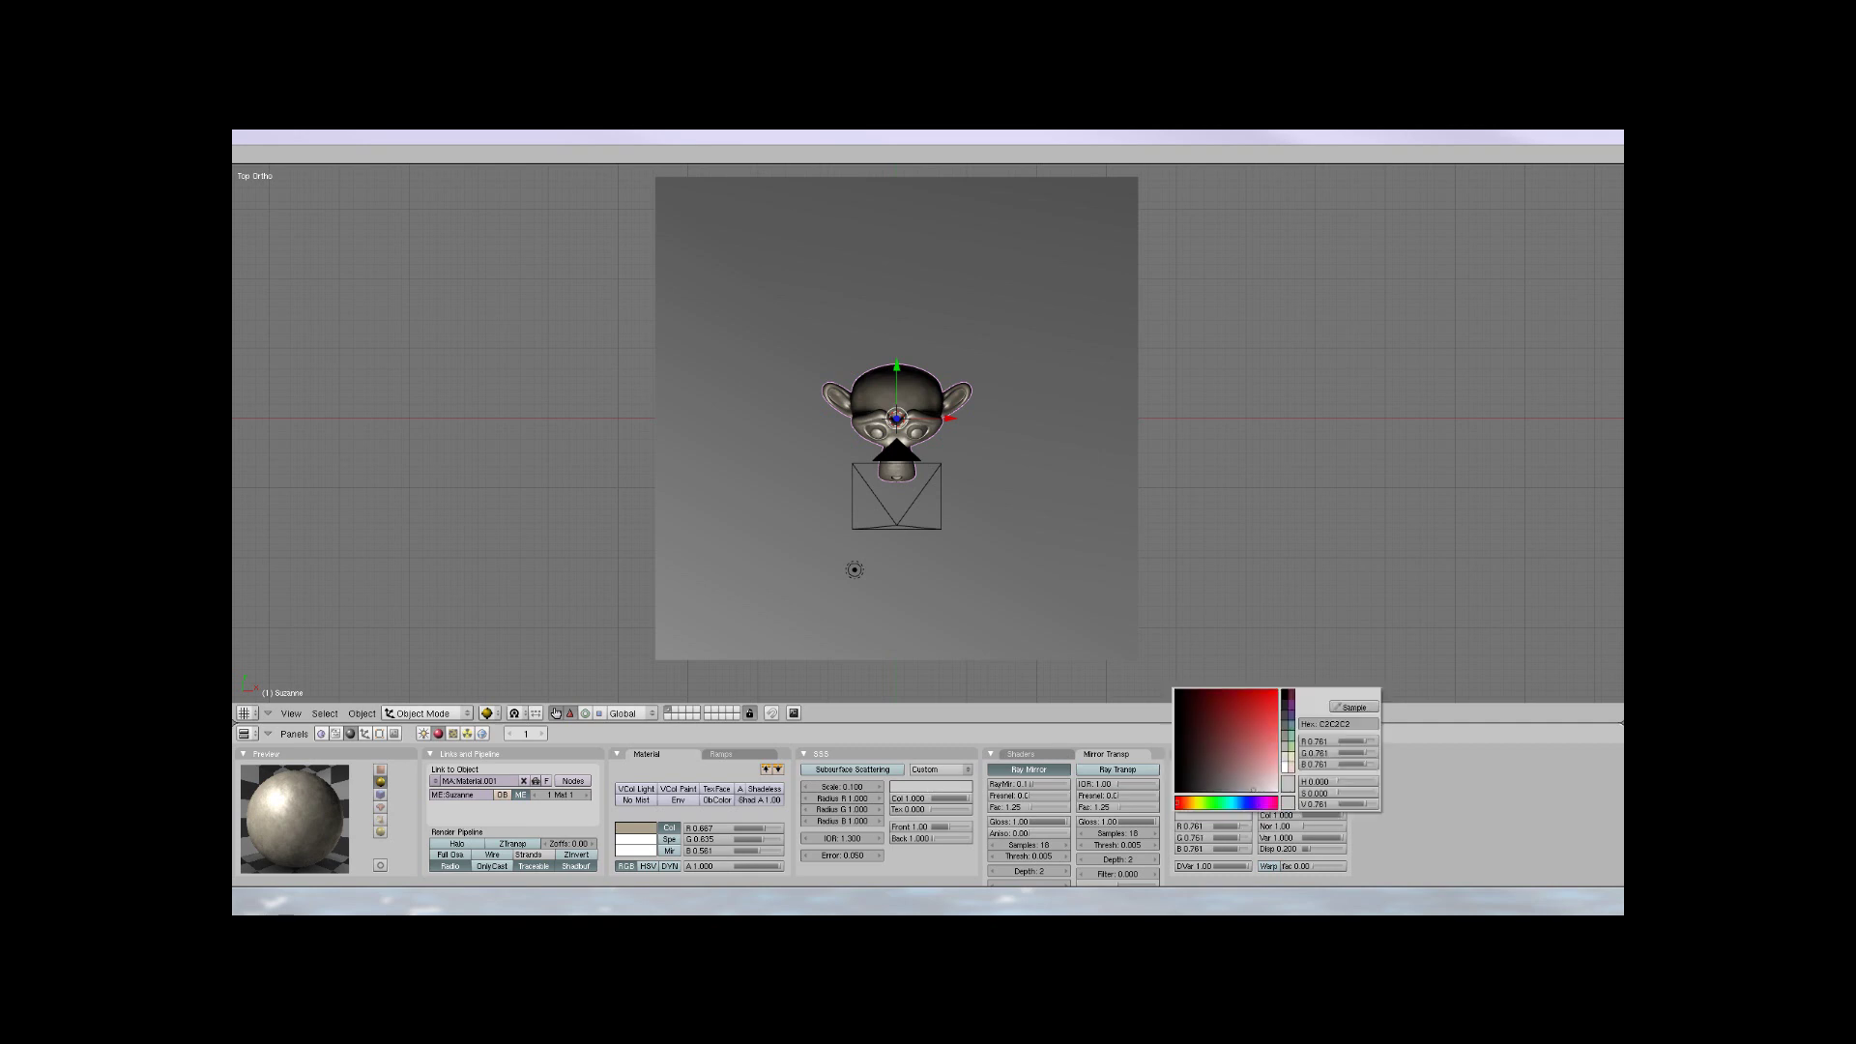
left_click_drag(1178, 802, 1210, 770)
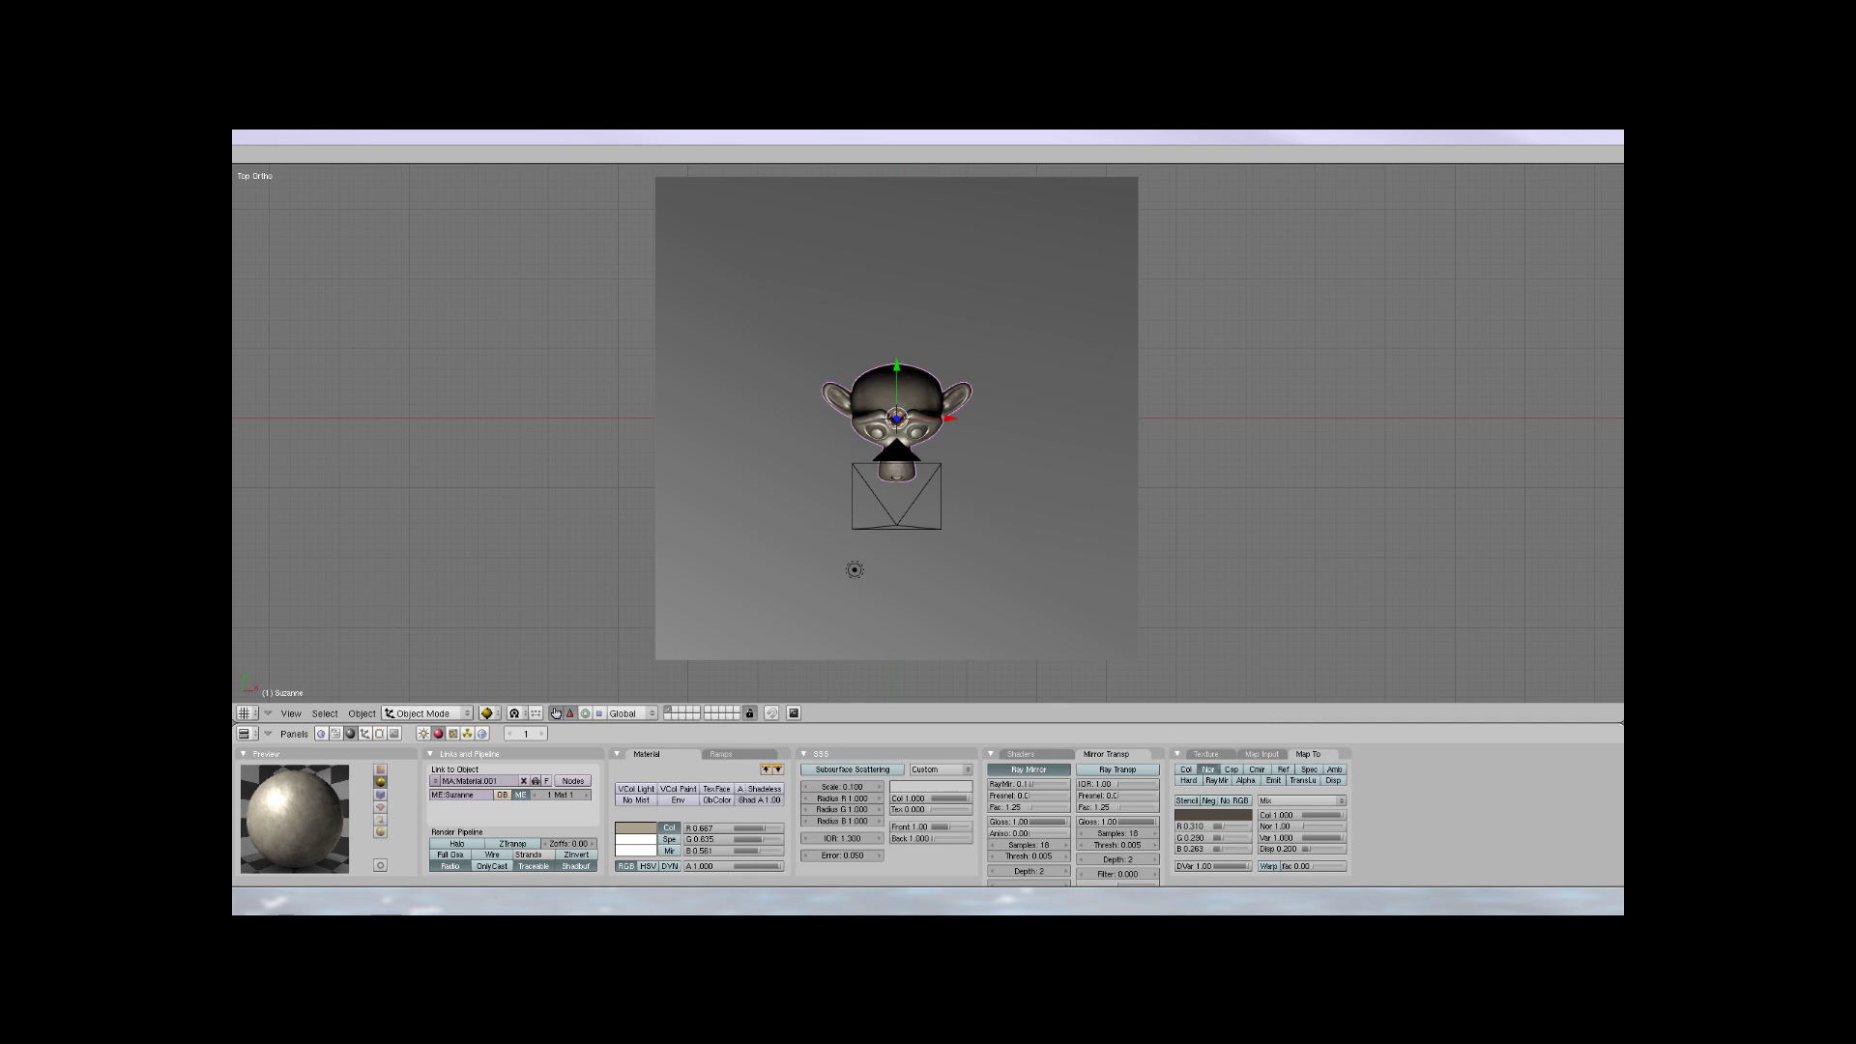
left_click(1213, 815)
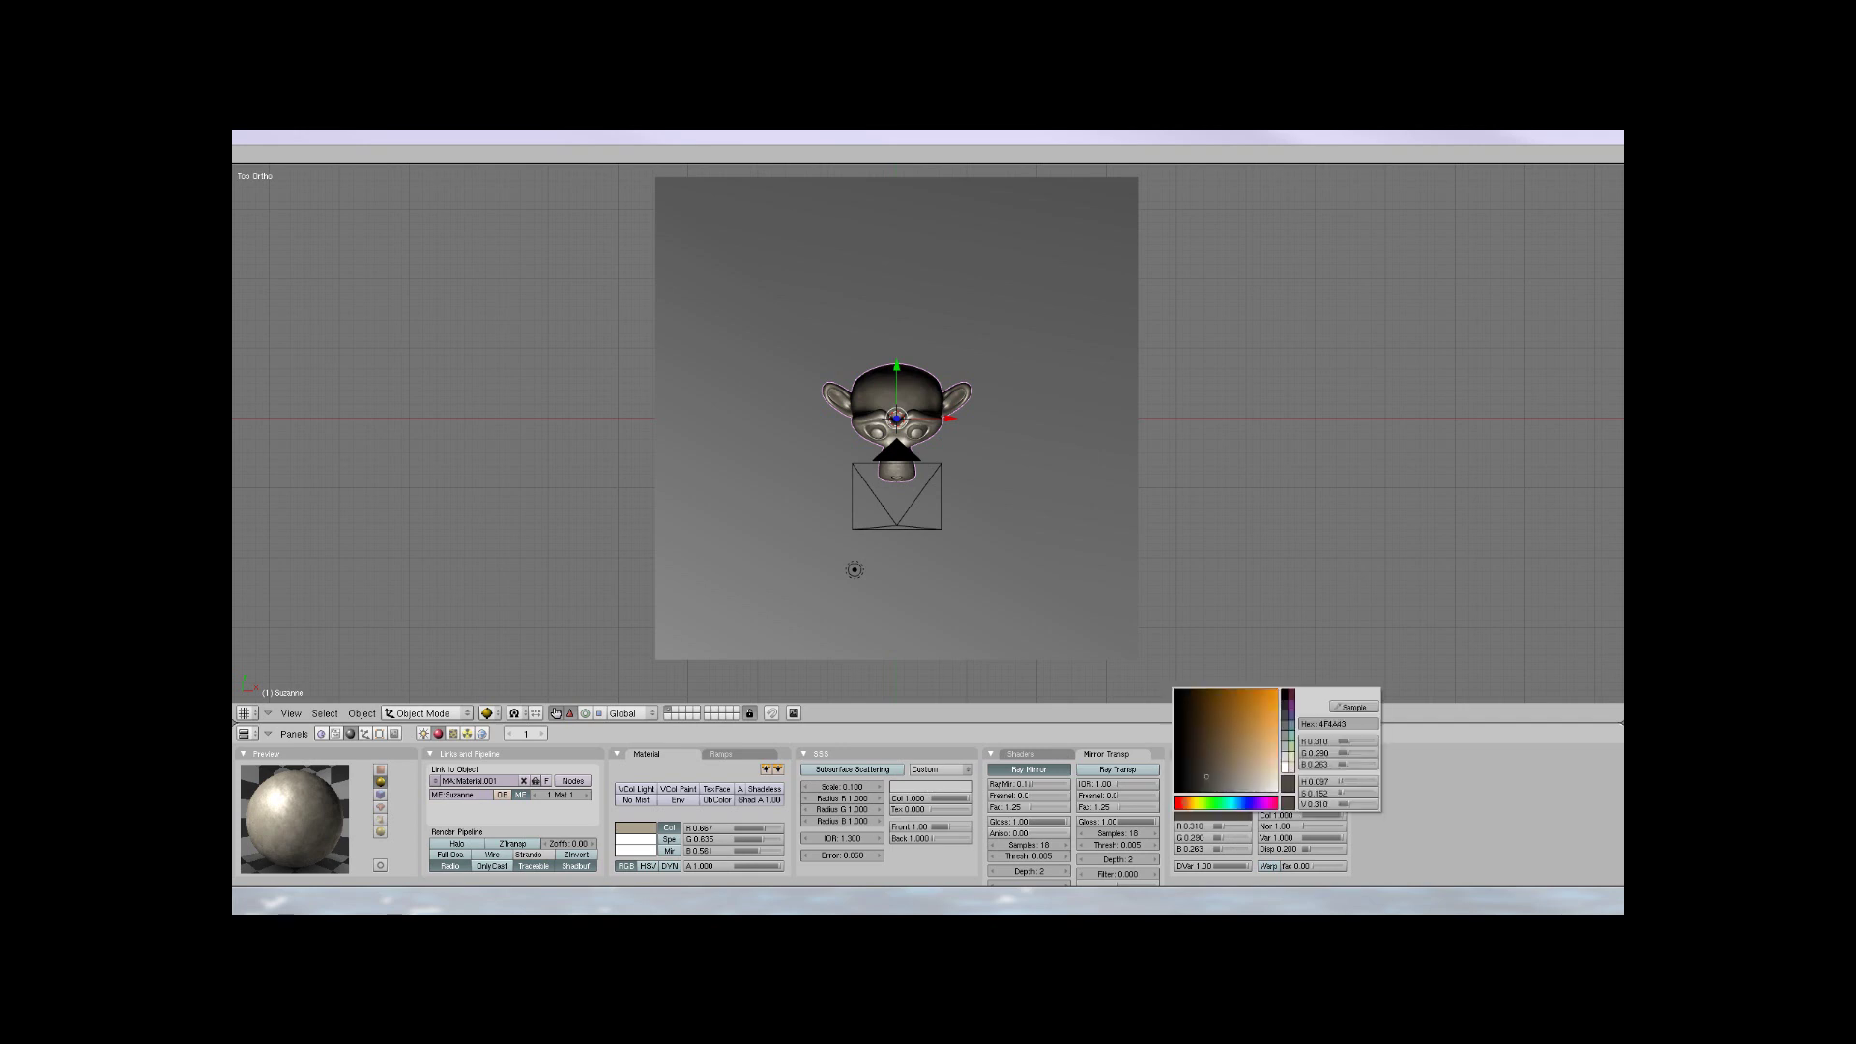
left_click_drag(1206, 777, 1193, 775)
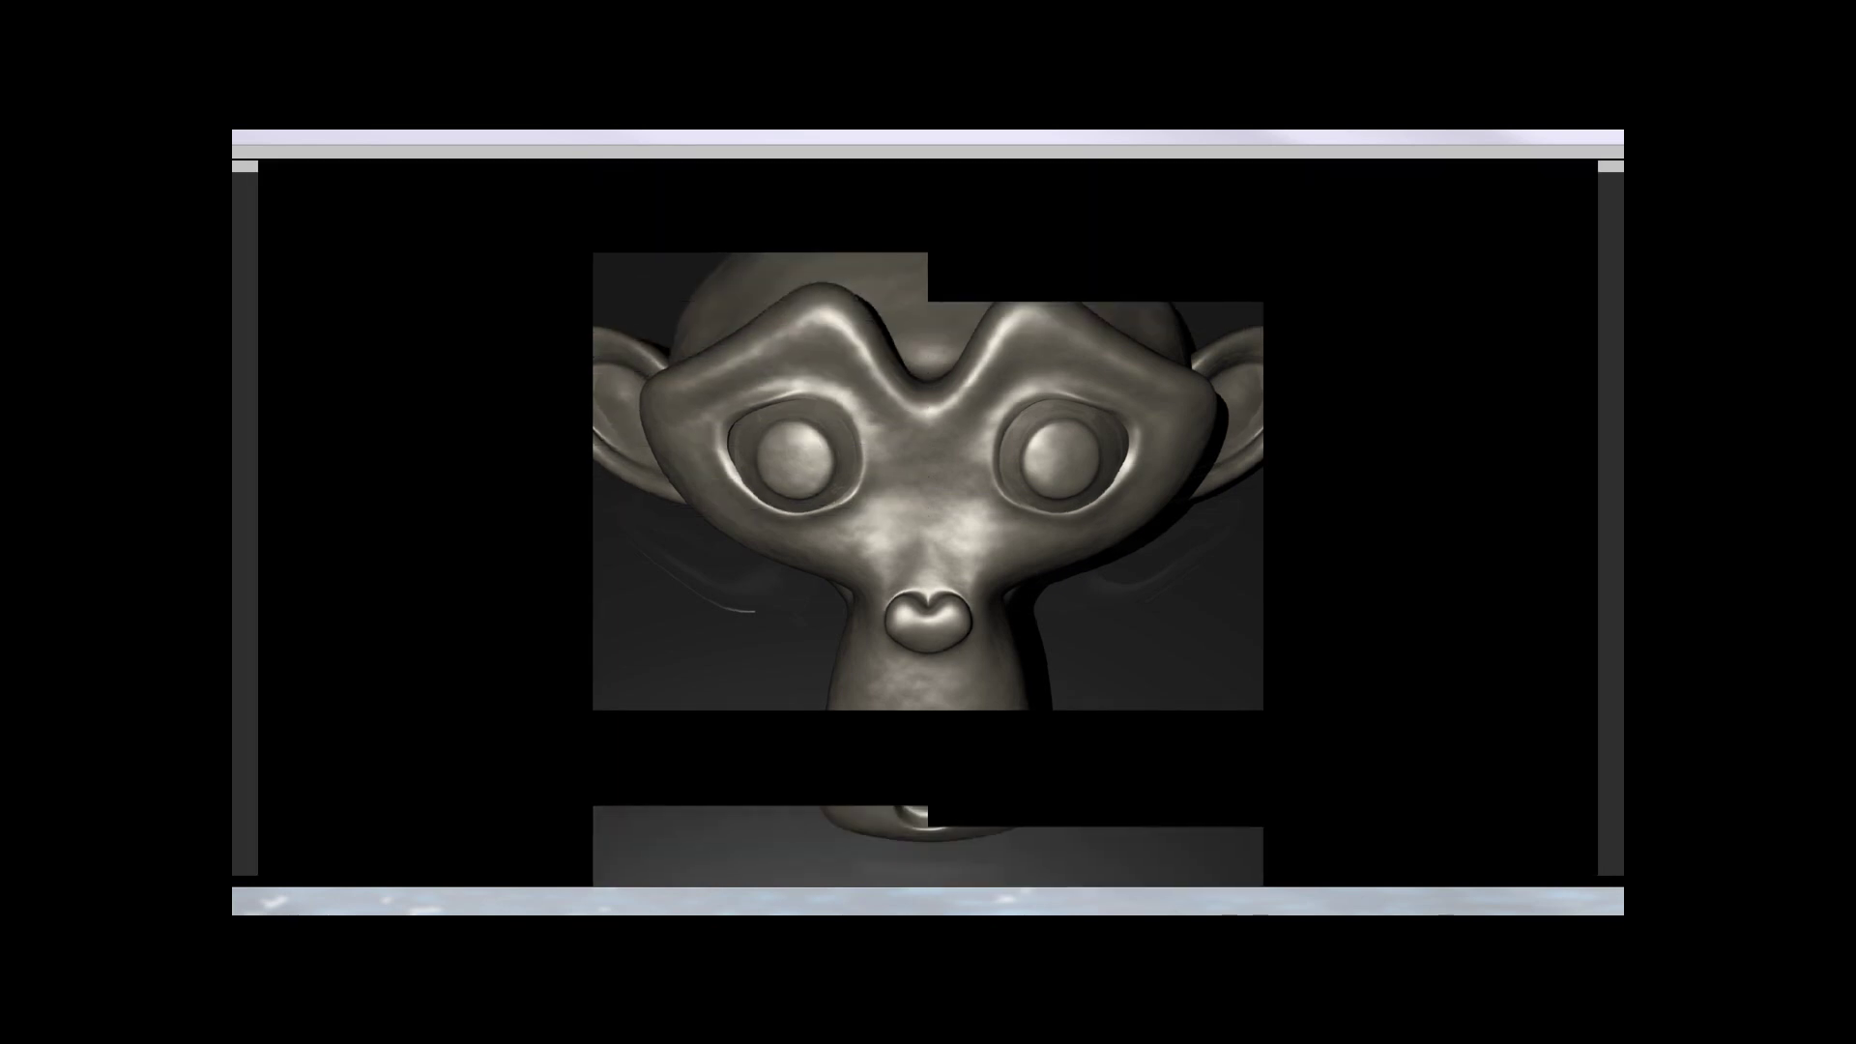
Close the test render and set the monkey material's RayMir to 0.2
key("Escape")
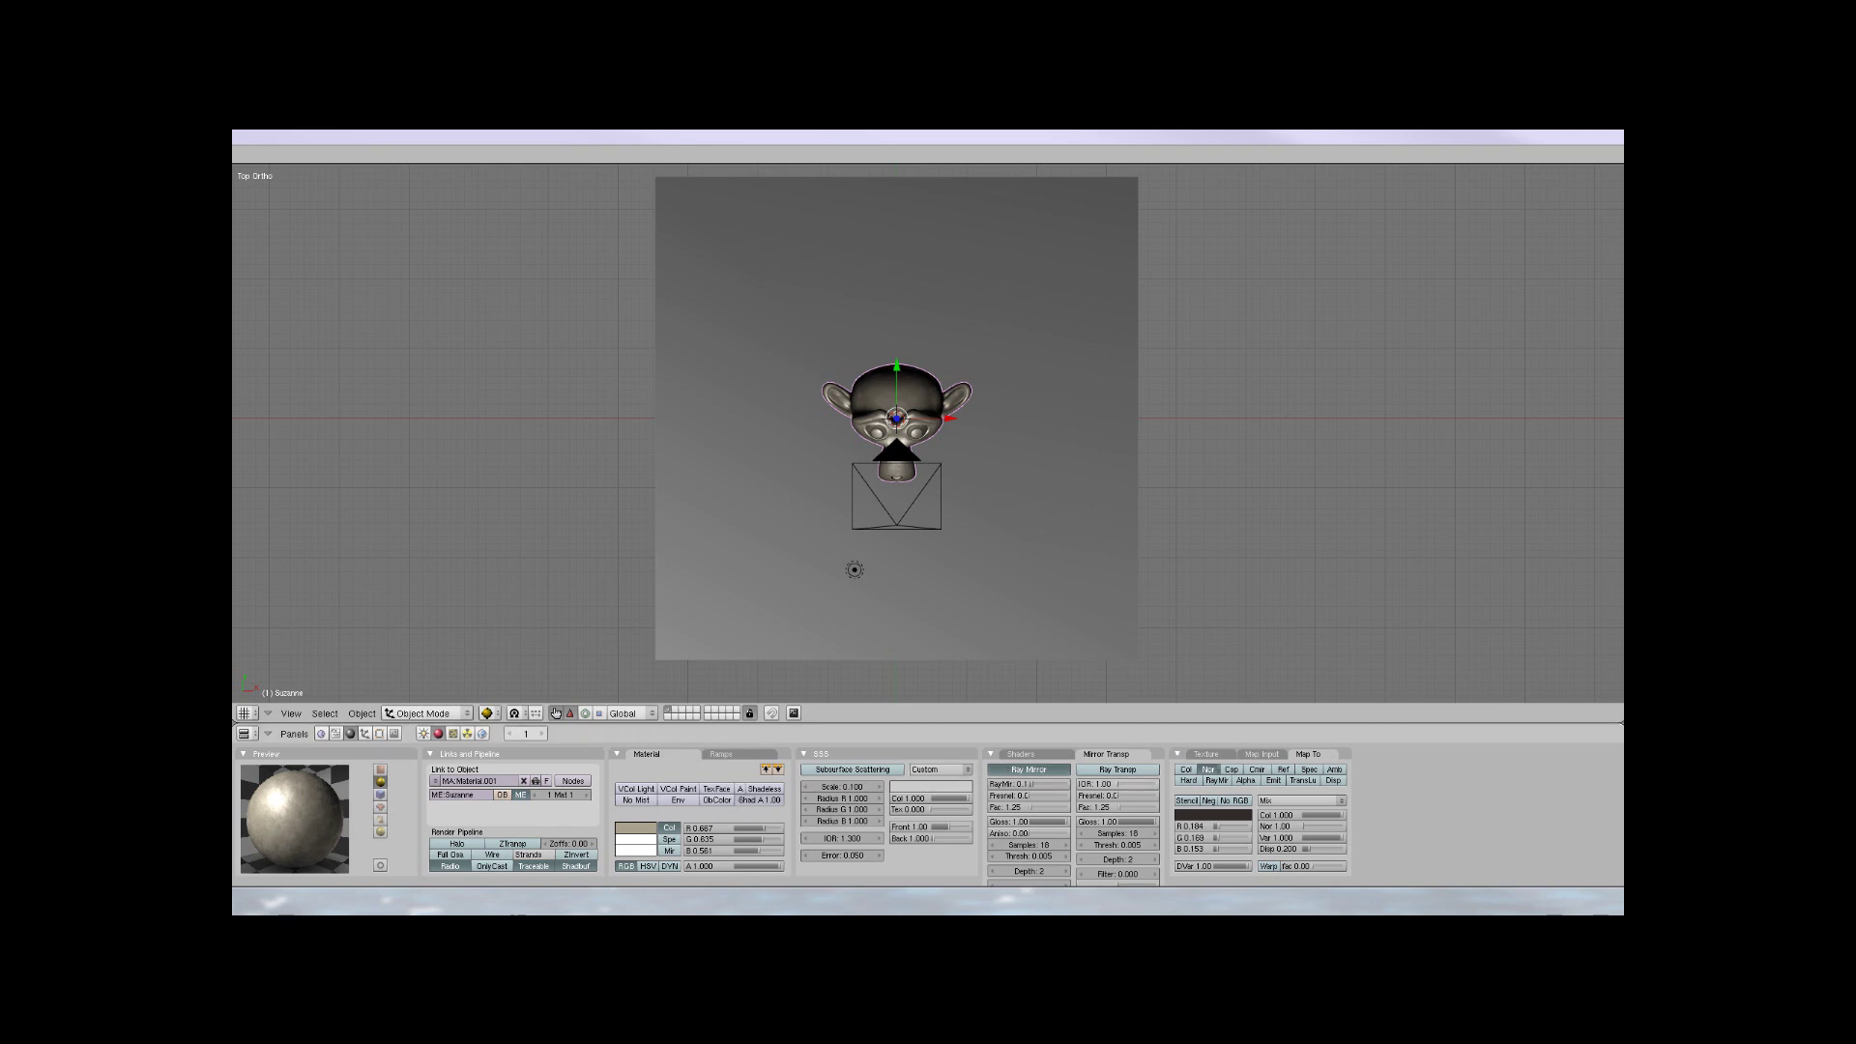
left_click(1015, 784)
type("0.2")
key("Return")
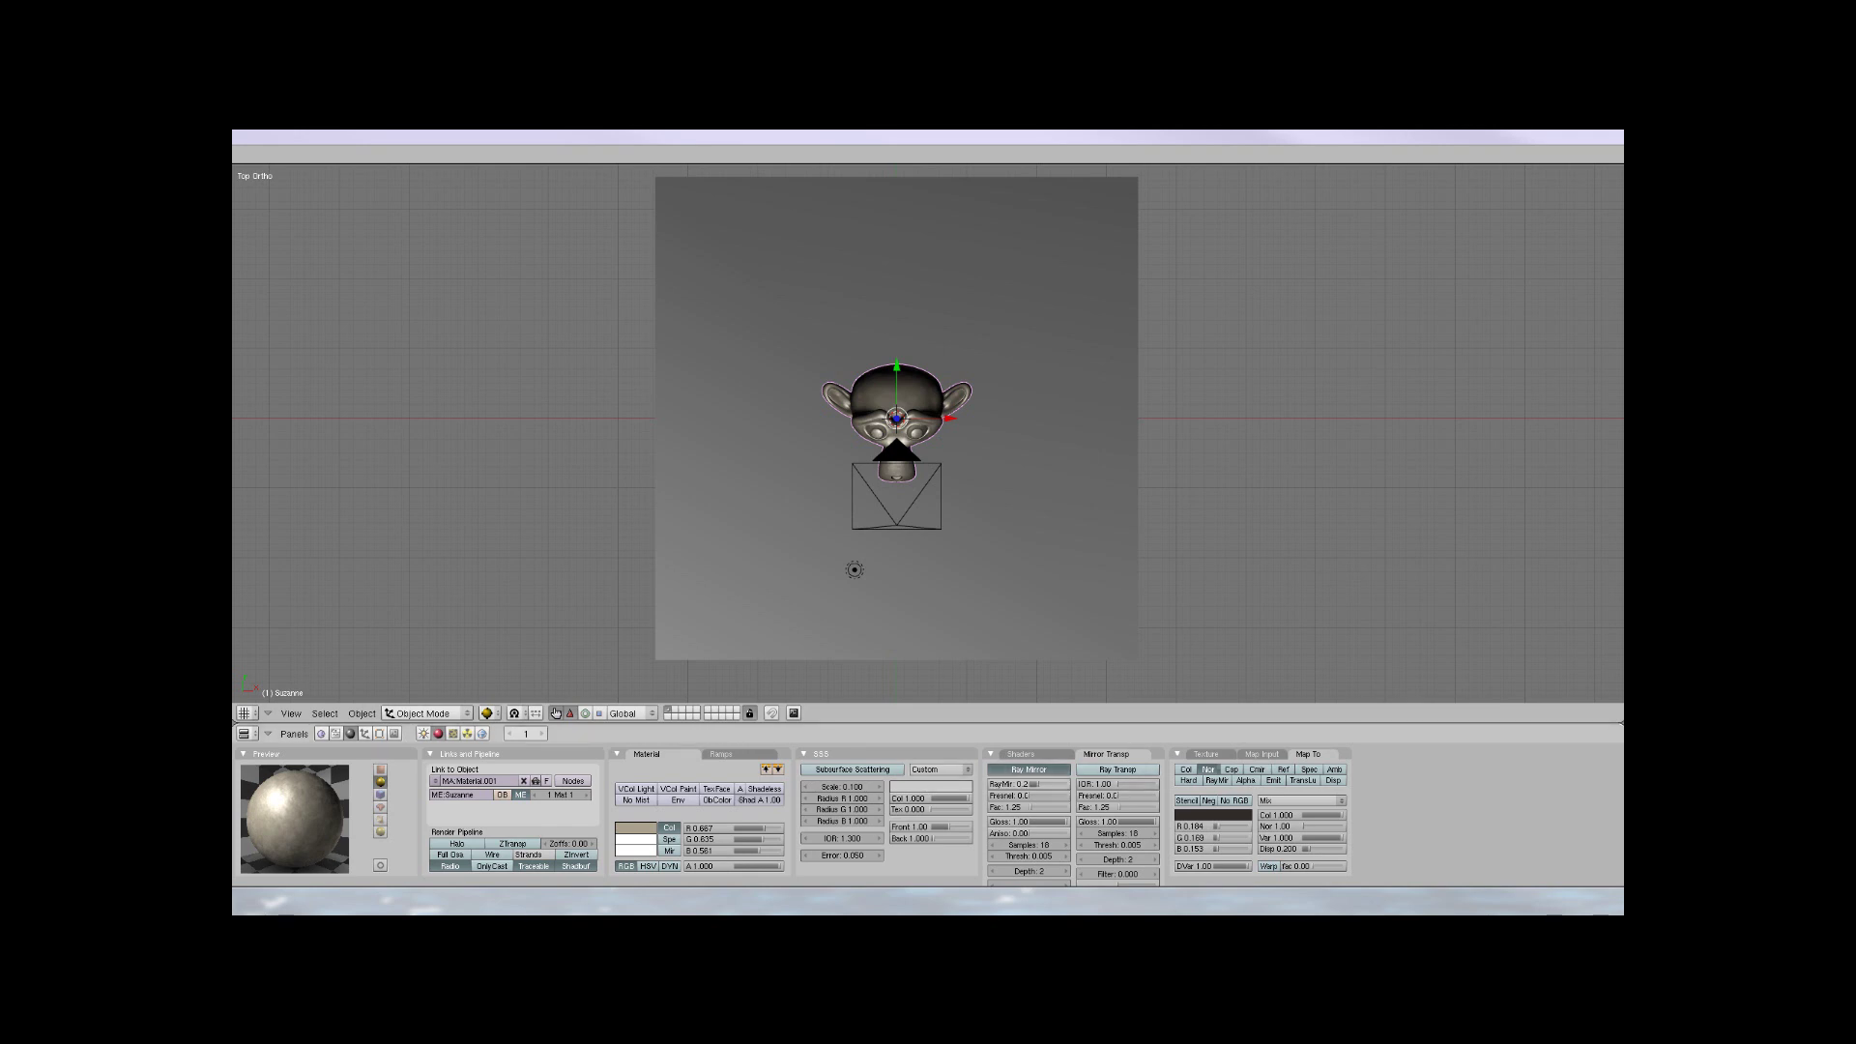